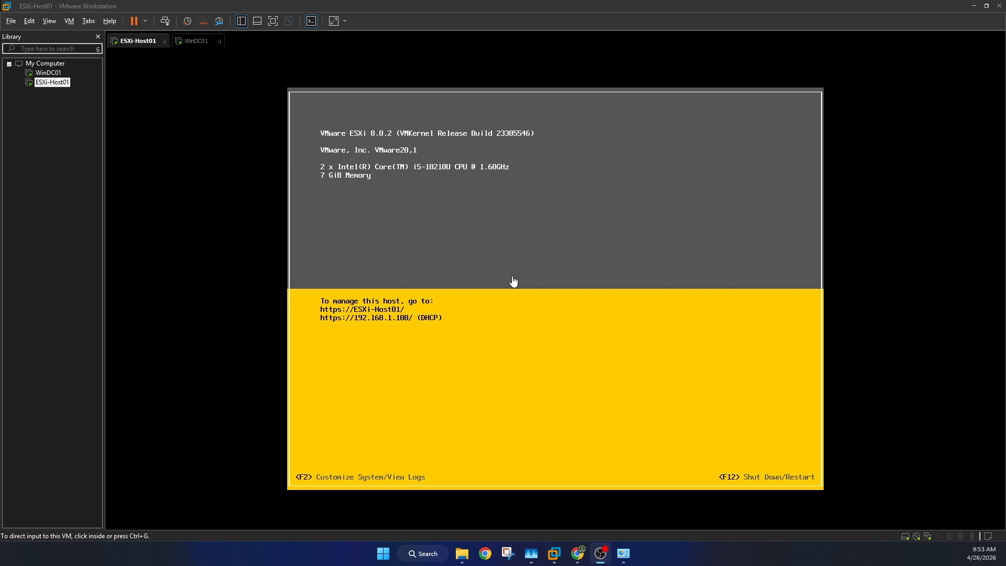
# - Look over the WinDC01 and ESXi-Host01 virtual machine consoles, ending on the ESXi-Host01 console
pyautogui.click(192, 44)
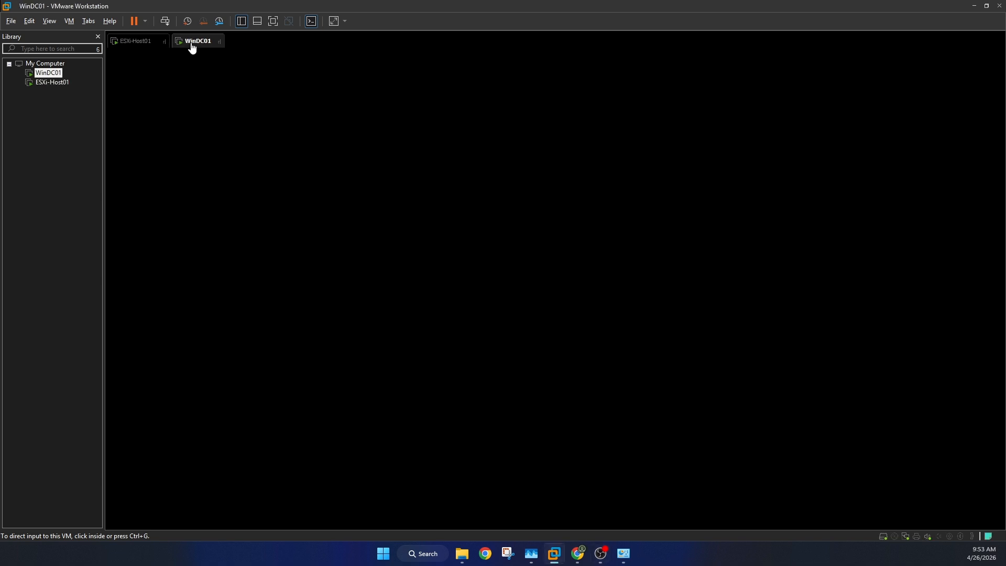
pyautogui.click(131, 41)
pyautogui.click(192, 44)
pyautogui.click(131, 44)
pyautogui.click(469, 276)
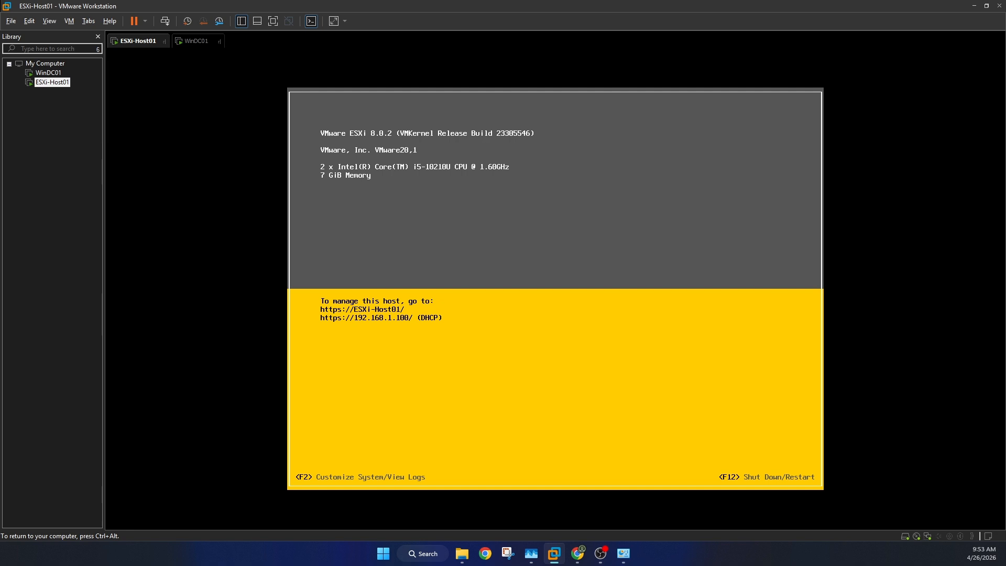
pyautogui.hotkey('ctrl', 'alt')
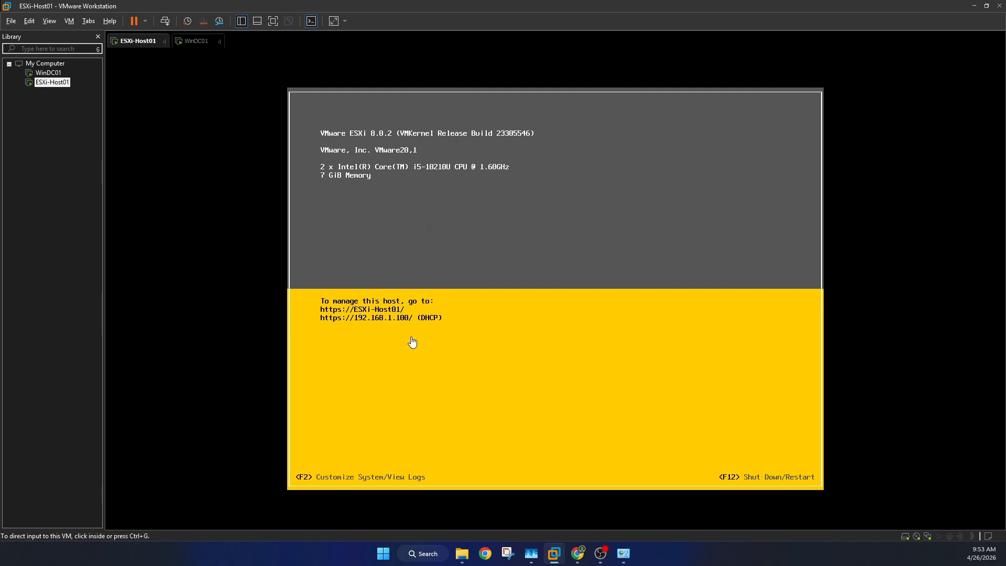
# - Unlock the WinDC01 virtual machine and sign in to the VIRTUALLABINFRA Administrator account with the account password
pyautogui.click(201, 45)
pyautogui.click(289, 249)
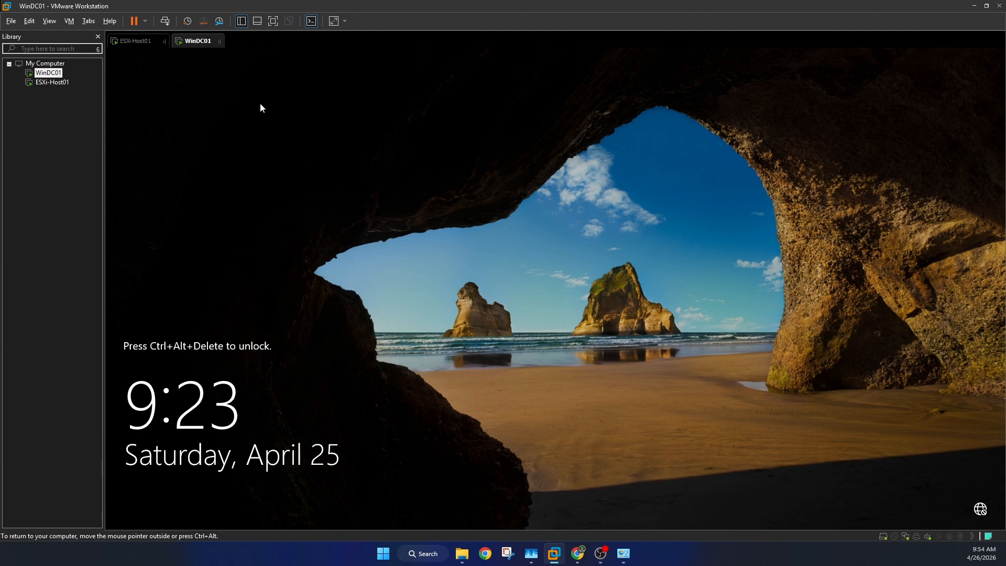
pyautogui.click(168, 22)
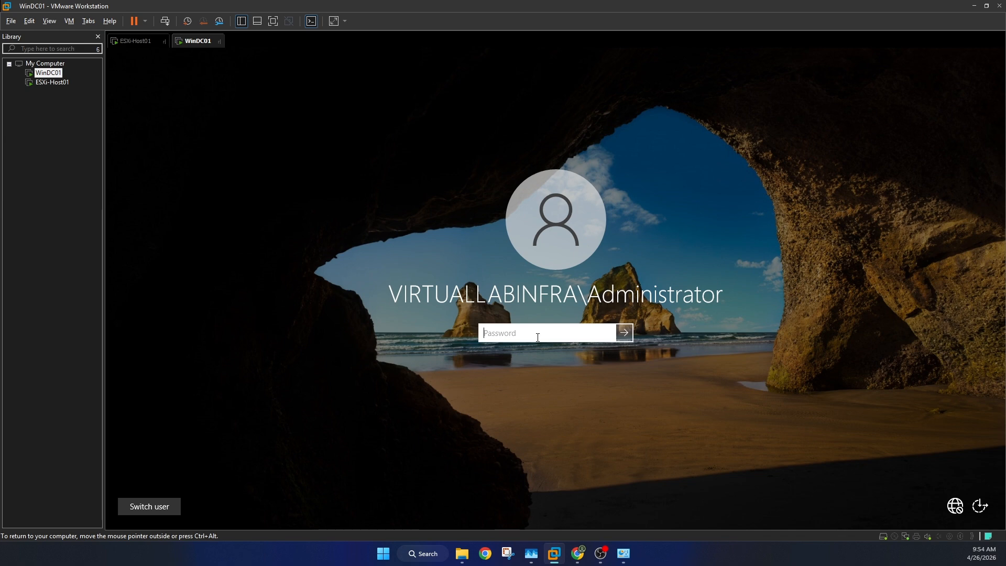
pyautogui.write('••••••••••')
pyautogui.press('Return')
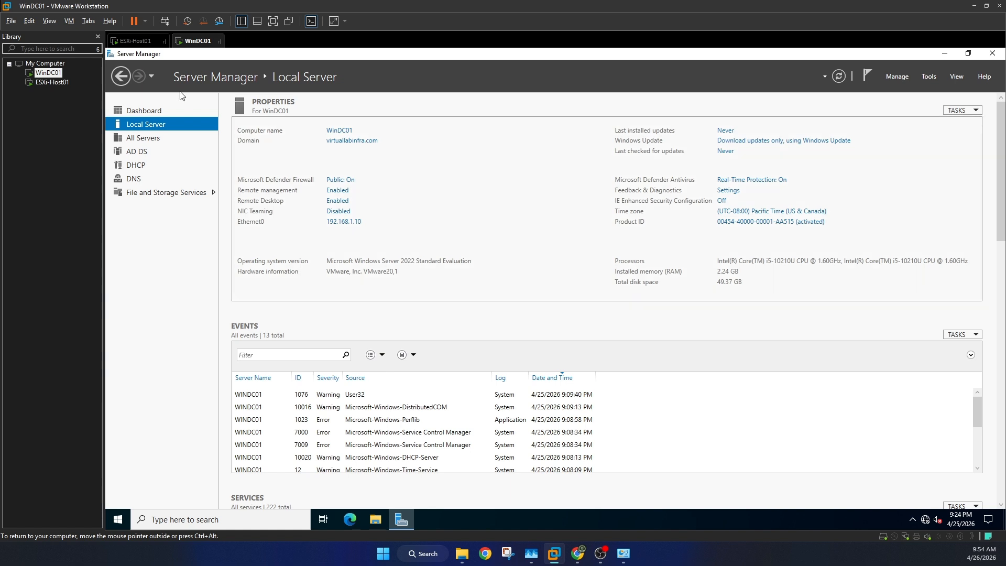
# - Return to the ESXi-Host01 console and check its management addresses
pyautogui.click(140, 42)
pyautogui.click(358, 193)
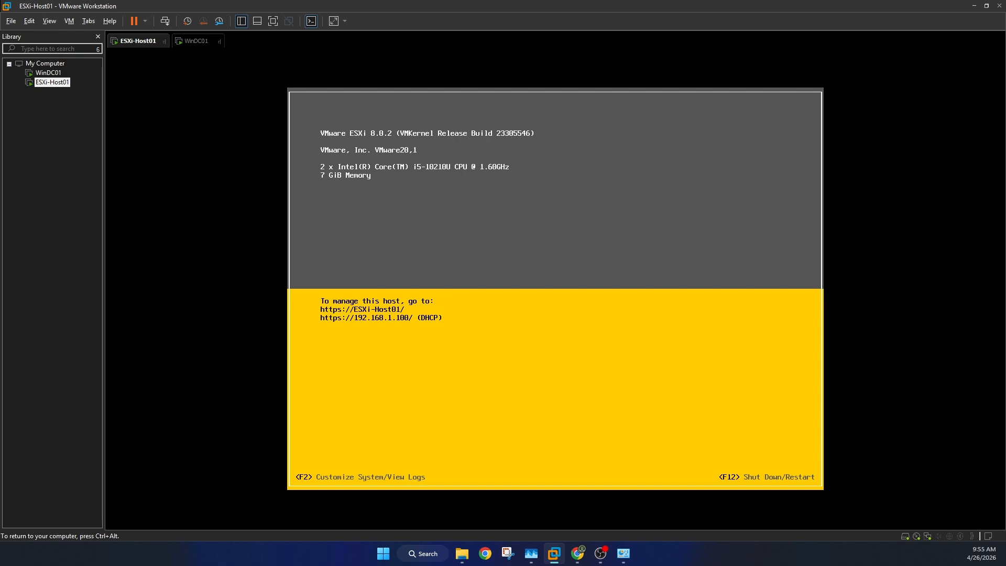
pyautogui.hotkey('ctrl', 'alt')
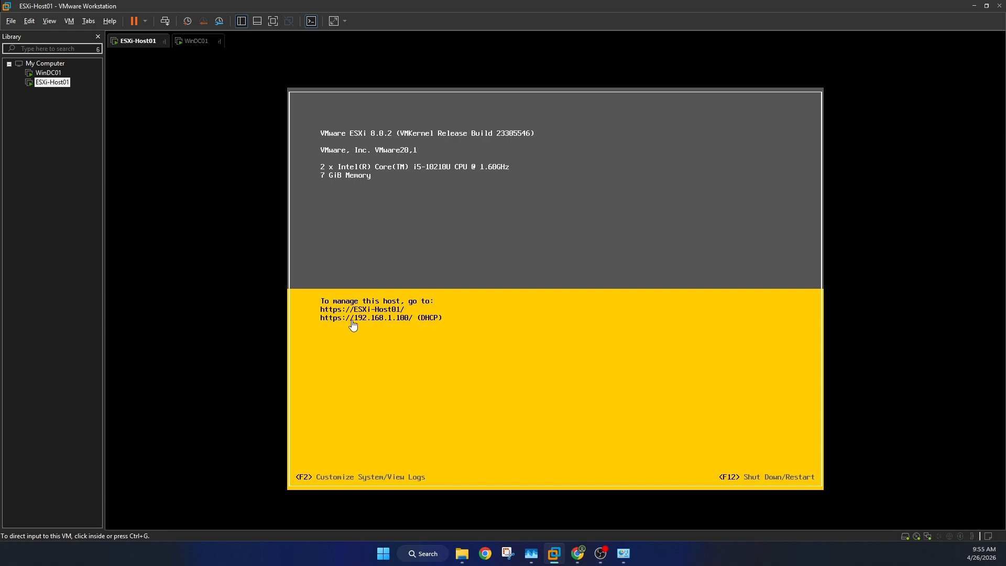
# - Inspect the TCP/IPv4 properties of the physical computer's Wi-Fi adapter in Network Connections, and dismiss the dialogs and window without changes
pyautogui.moveTo(577, 554)
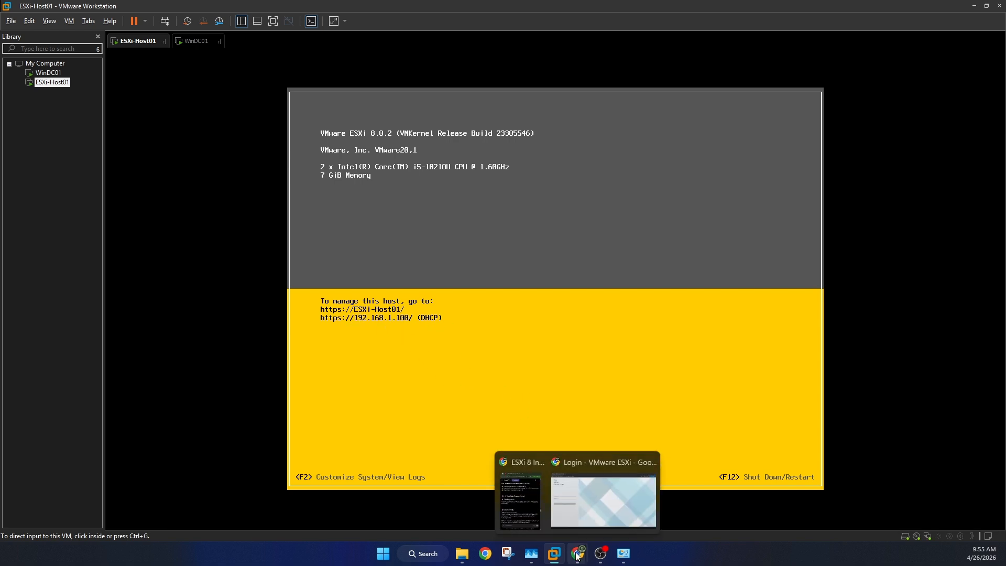
pyautogui.click(623, 553)
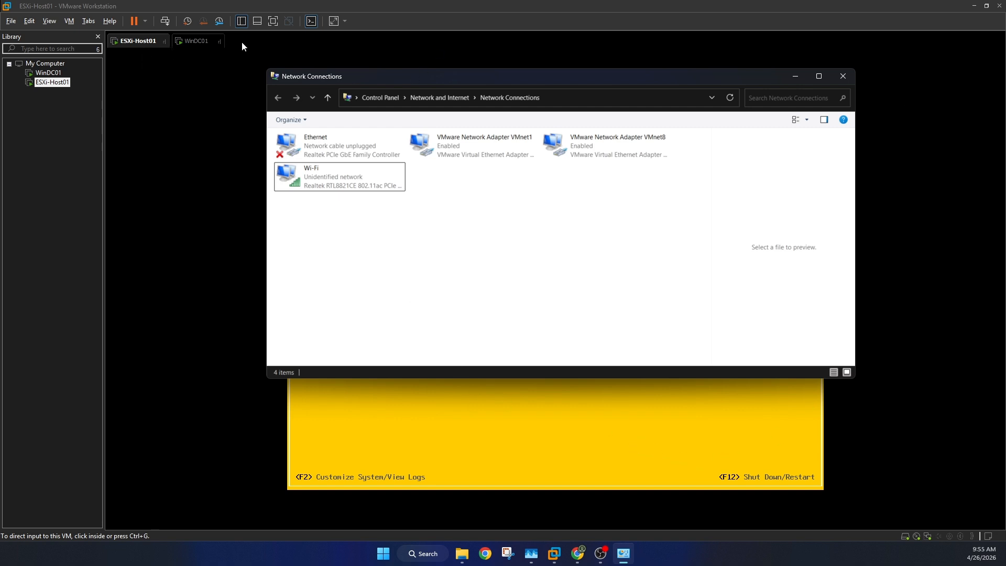
pyautogui.click(370, 180)
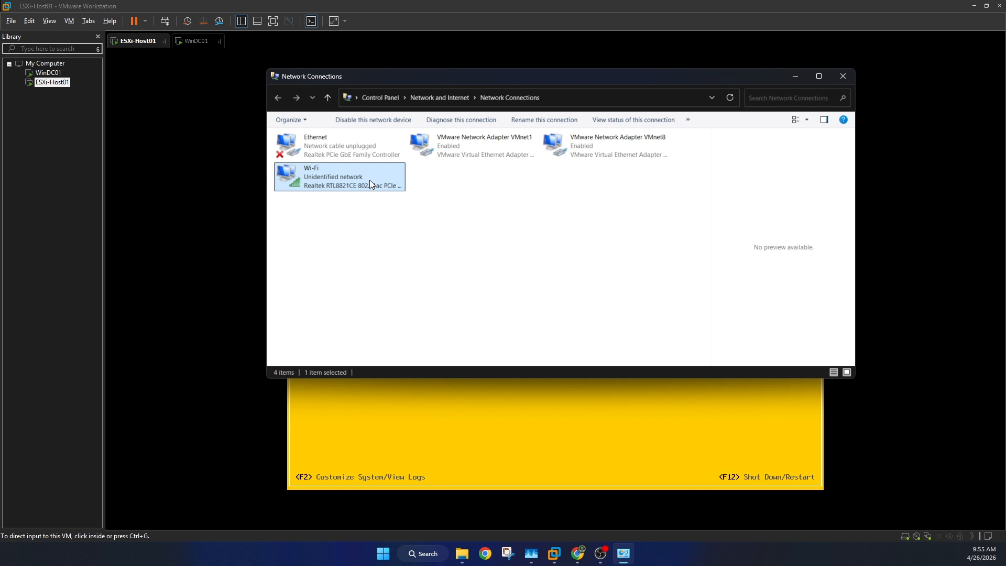
pyautogui.doubleClick(369, 180)
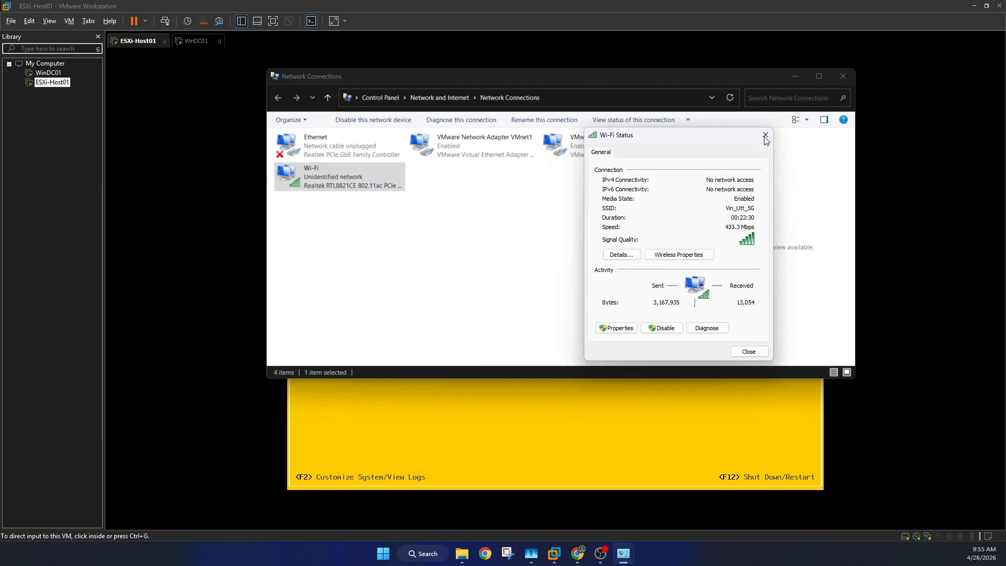
pyautogui.click(554, 296)
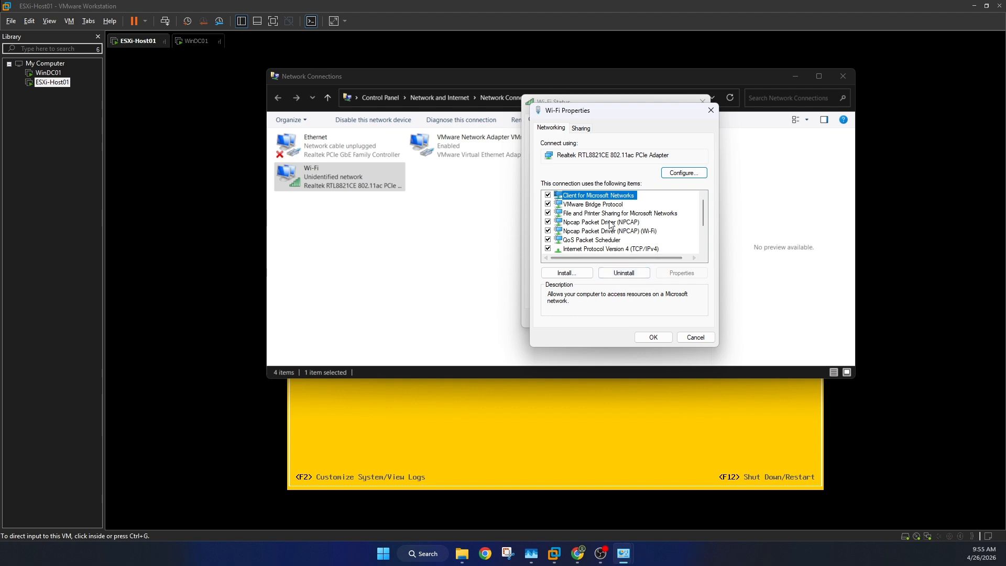
pyautogui.doubleClick(610, 248)
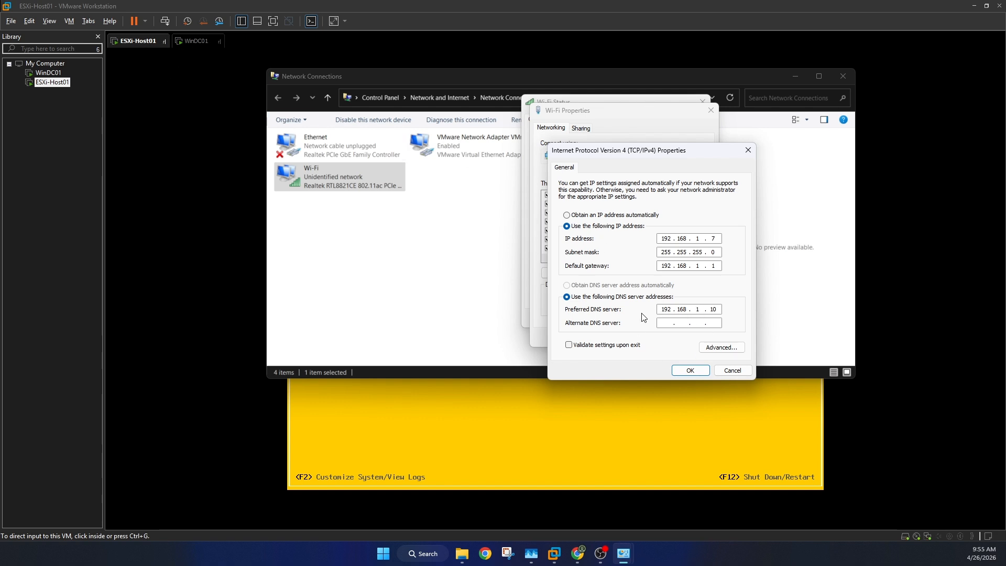
pyautogui.click(690, 369)
pyautogui.click(658, 340)
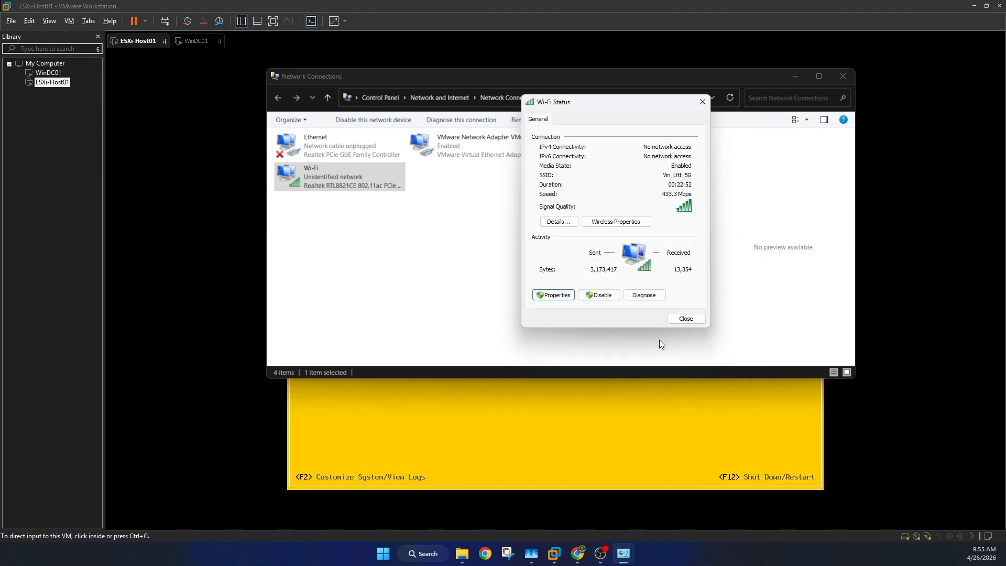
pyautogui.click(682, 317)
pyautogui.click(803, 82)
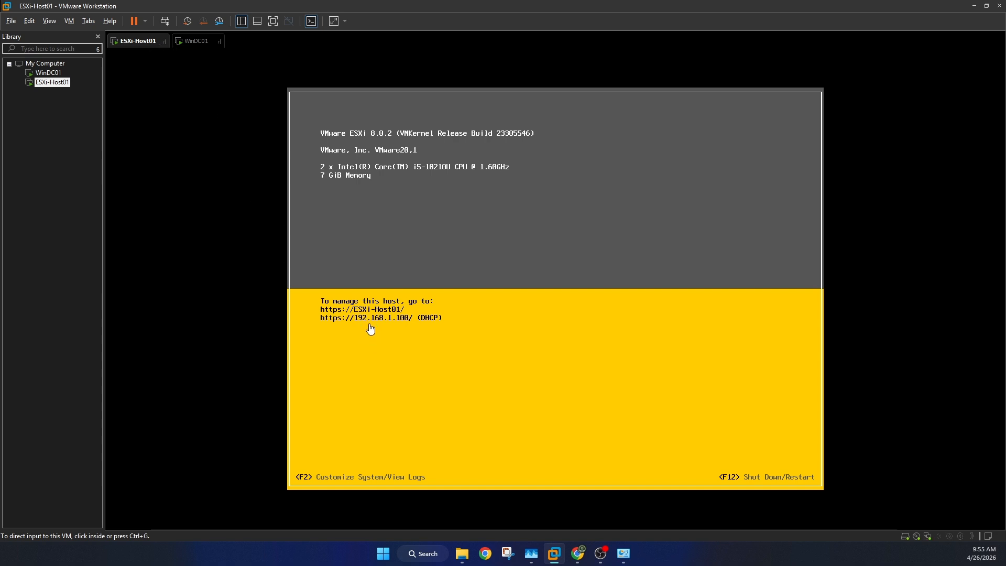
# - Switch to the Chrome window with the ESXi login page and load 192.168.1.100
pyautogui.moveTo(576, 556)
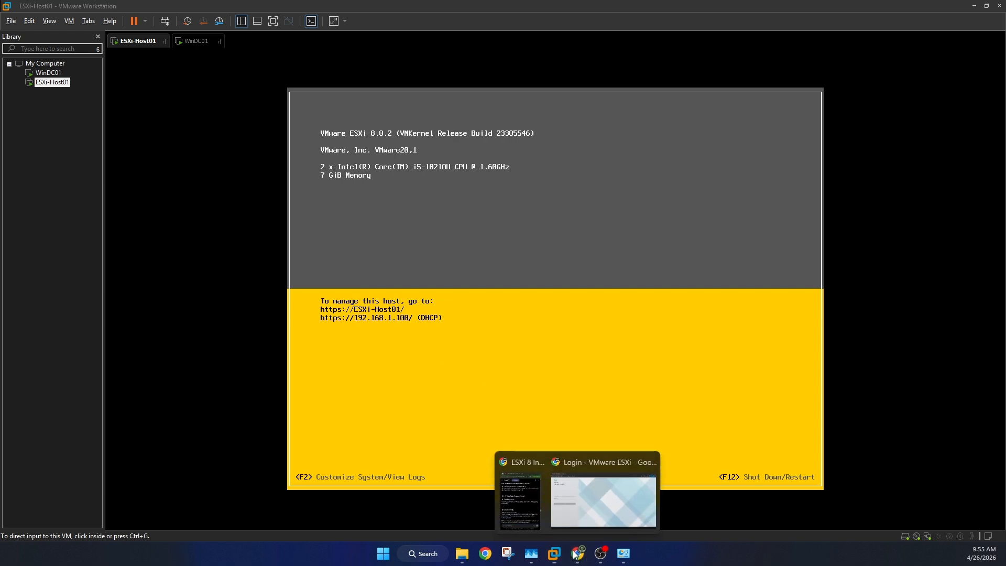
pyautogui.click(593, 482)
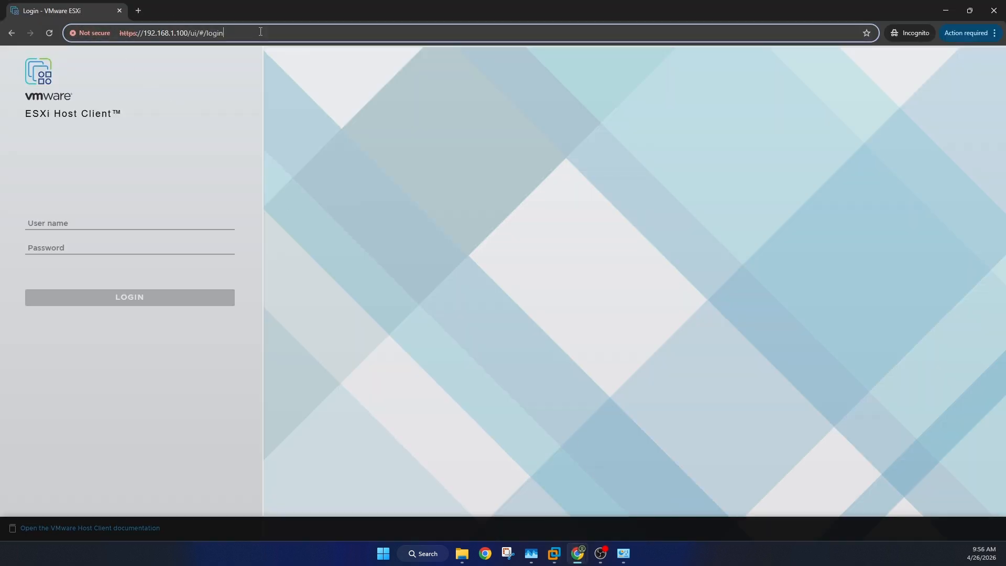
pyautogui.click(294, 33)
pyautogui.write('192')
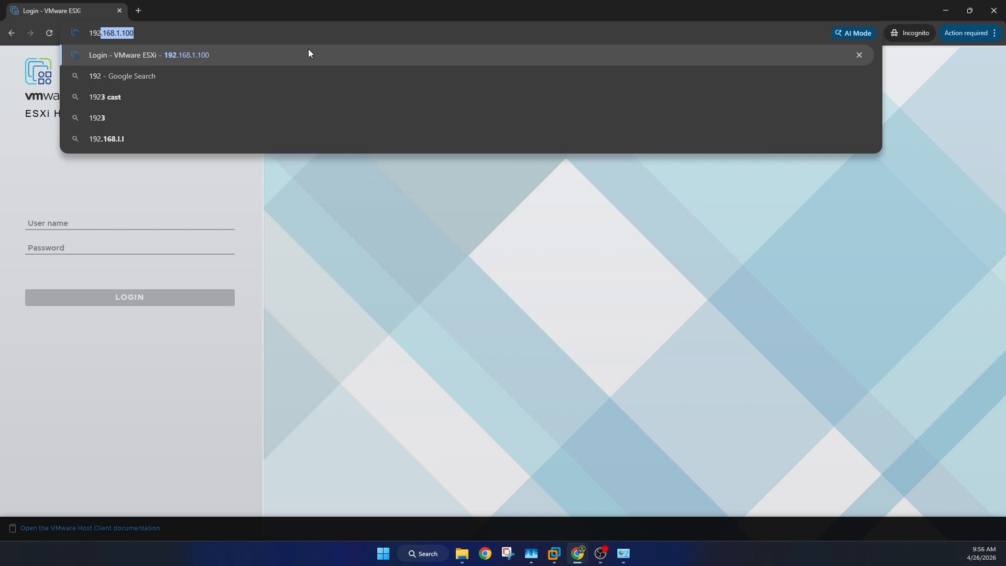
pyautogui.write('.168.1.')
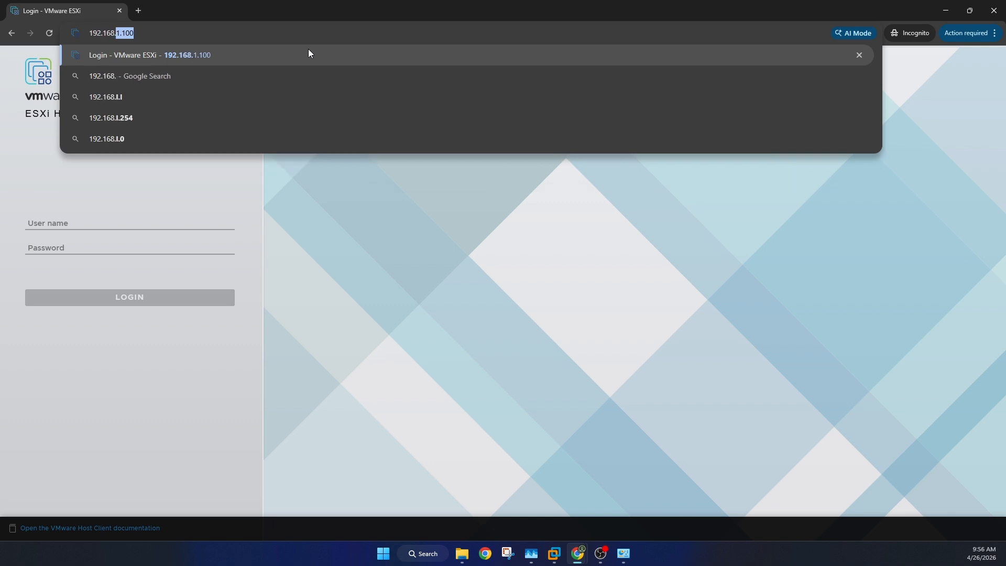
pyautogui.write('100')
pyautogui.press('Return')
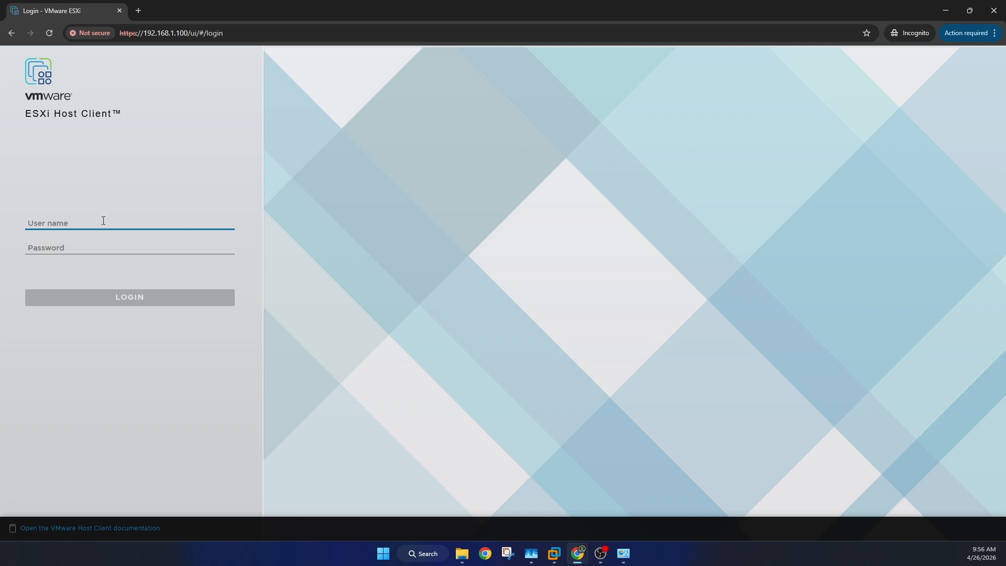
# - Log in to the ESXi Host Client as root with the account password and look over the host summary
pyautogui.write('r')
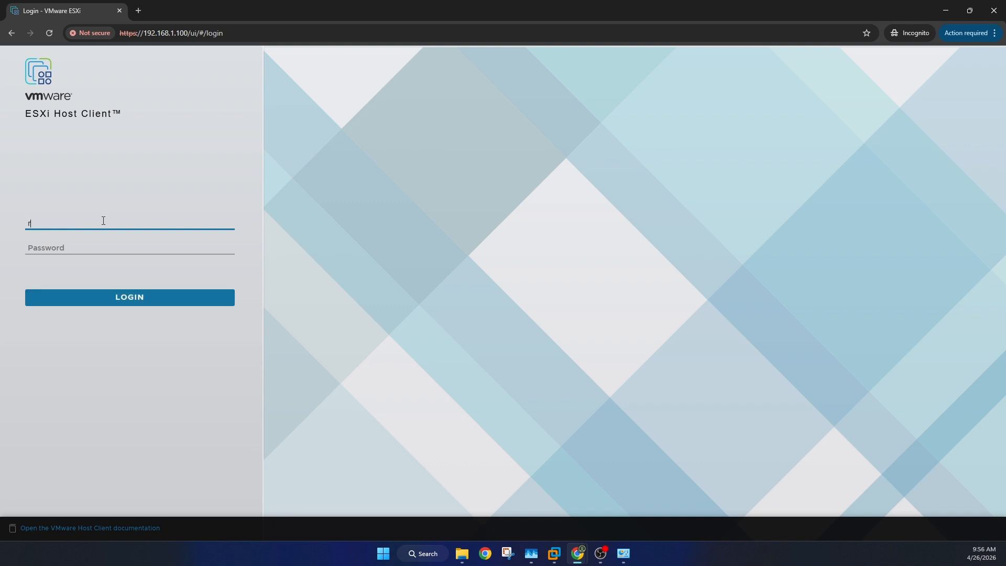
pyautogui.write('oot')
pyautogui.press('Tab')
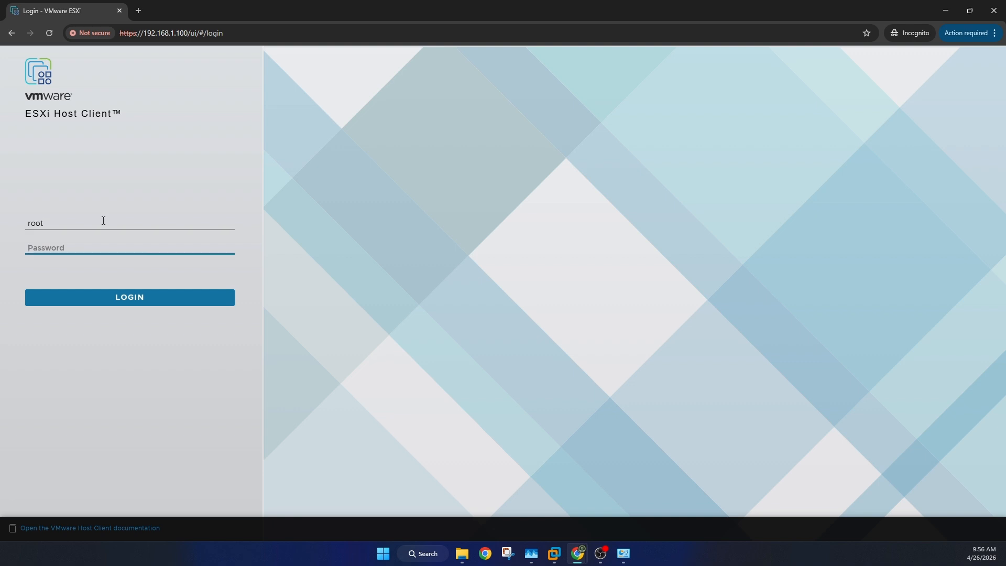
pyautogui.write('••••••••••')
pyautogui.press('Return')
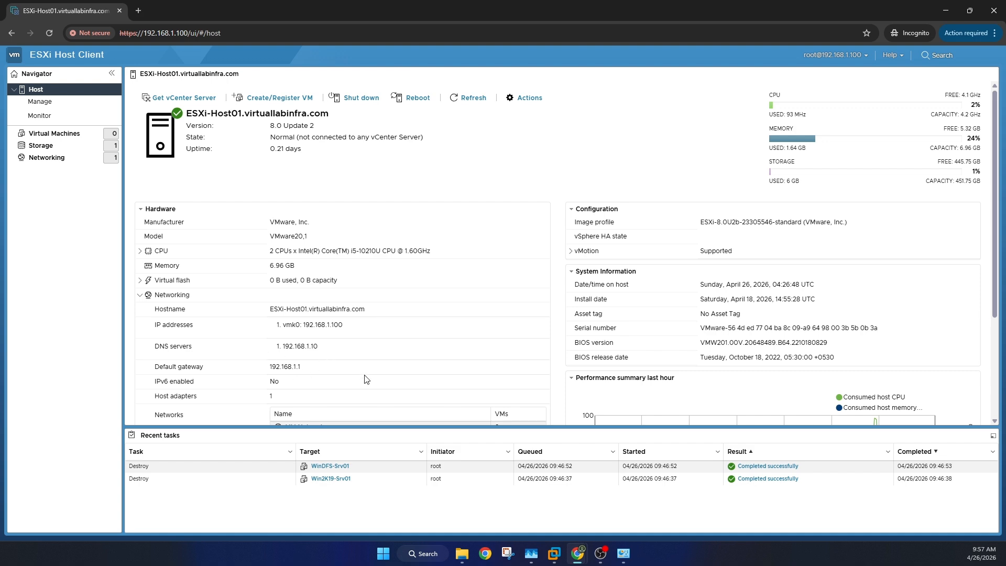
pyautogui.scroll(-2, 365, 344)
pyautogui.scroll(2, 365, 321)
# - Switch back to VMware Workstation and log in to System Customization on the ESXi-Host01 console as root with the account password
pyautogui.click(554, 553)
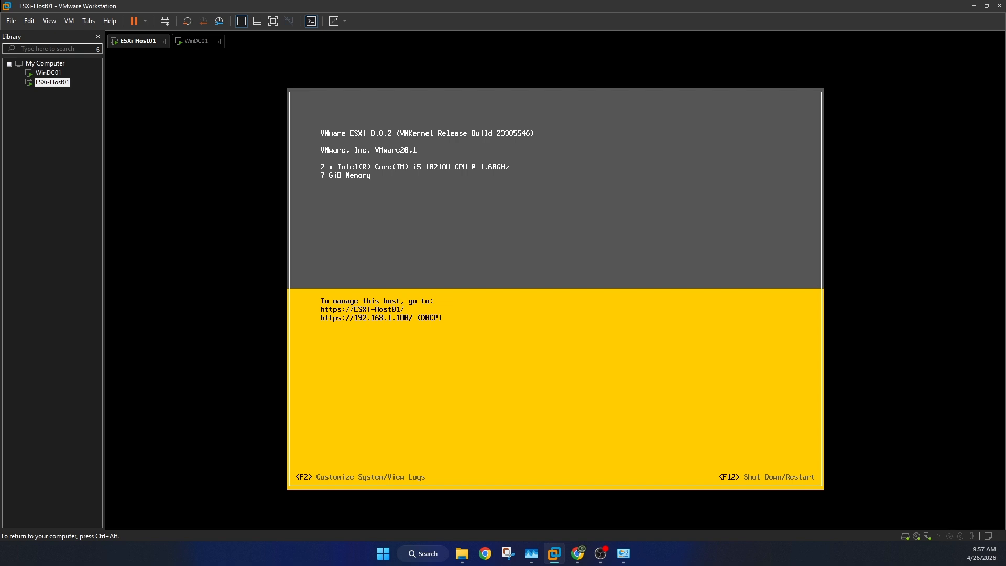
pyautogui.hotkey('ctrl', 'alt')
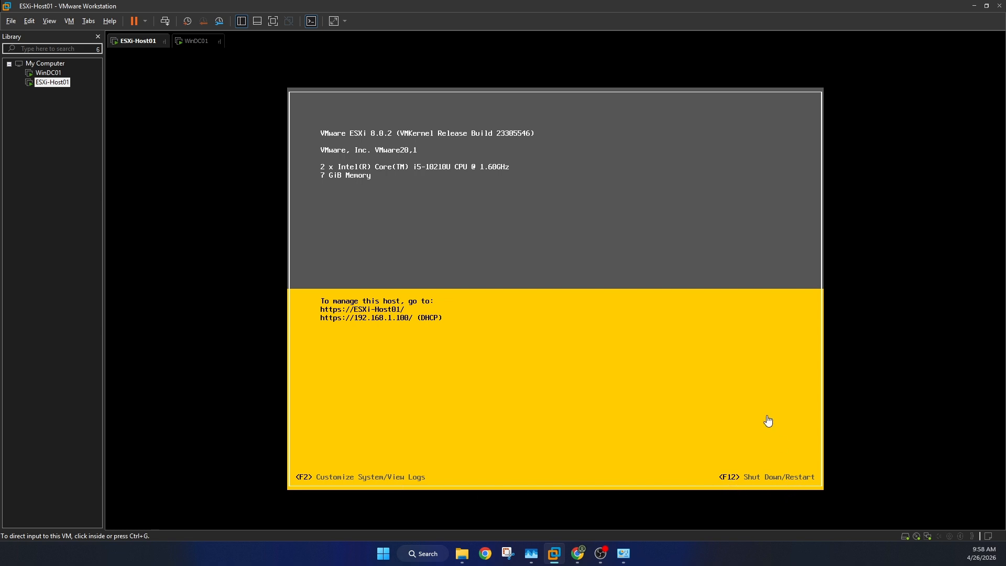
pyautogui.click(551, 373)
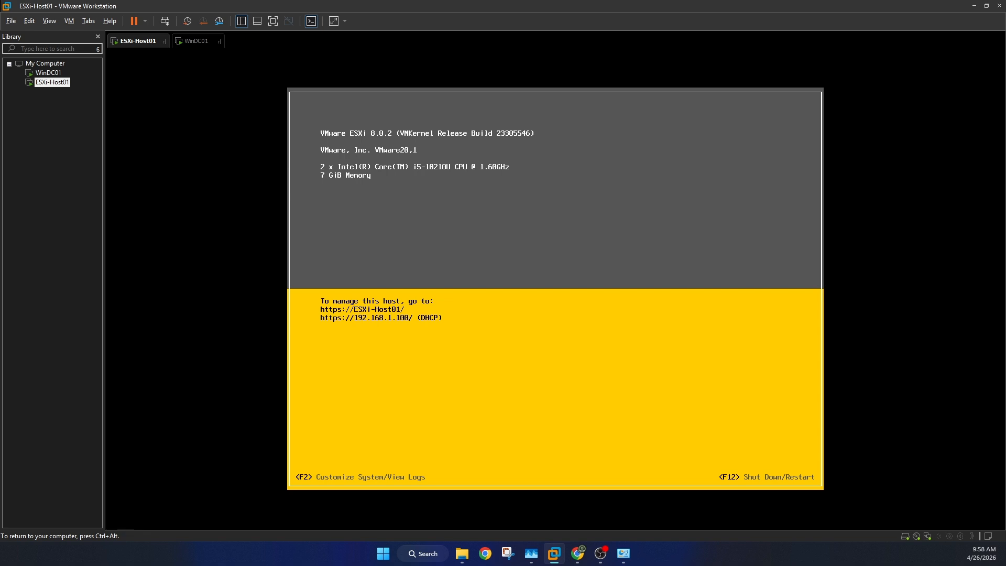
pyautogui.press('F2')
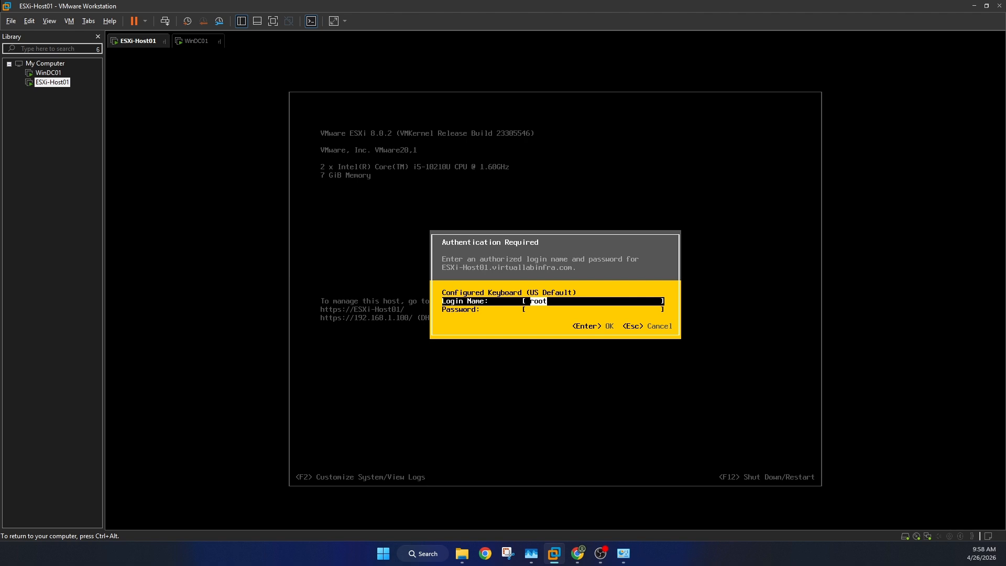
pyautogui.press('Tab')
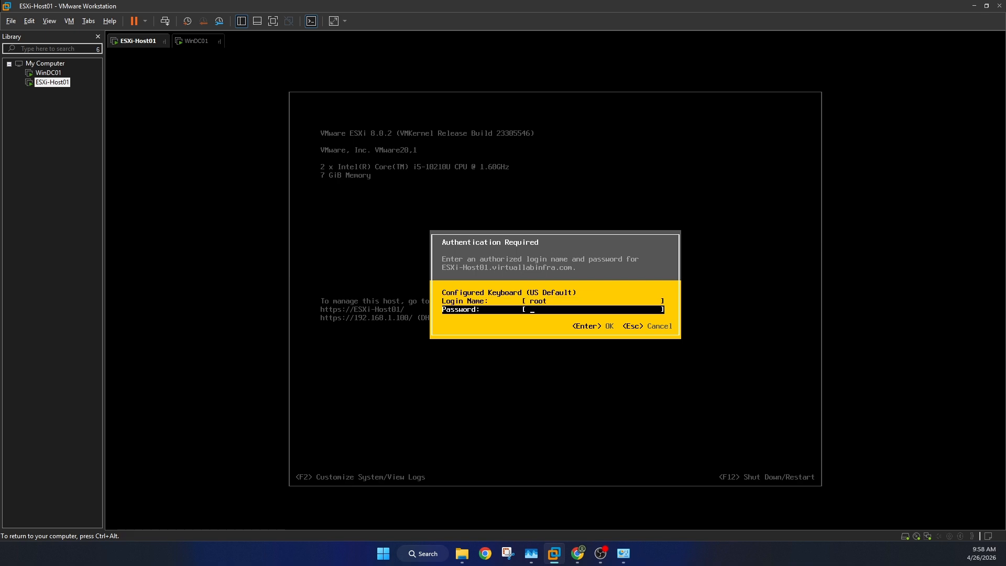
pyautogui.write('*******')
pyautogui.press('Return')
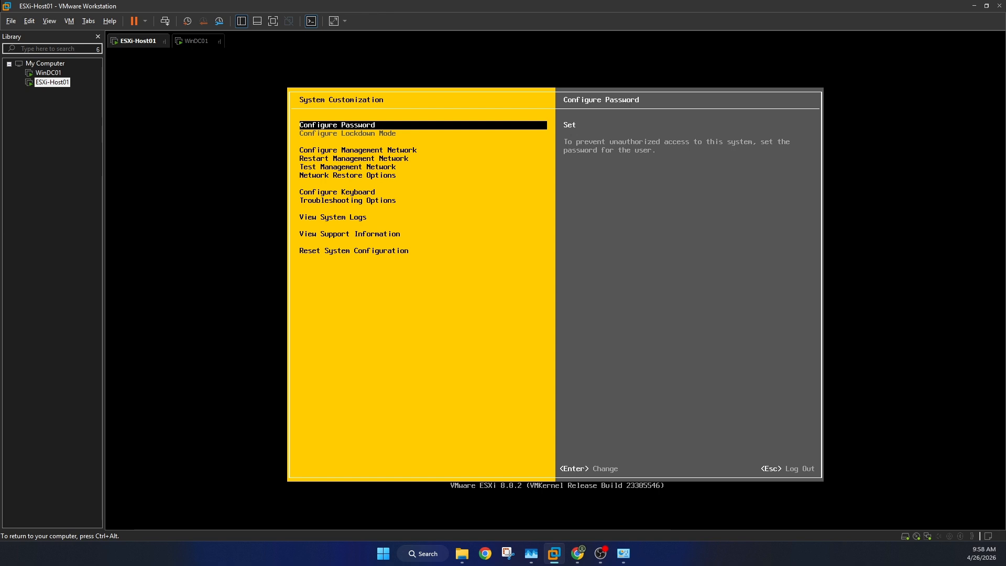
# - Open the Configure Management Network settings from the System Customization screen
pyautogui.press('Down')
pyautogui.press('Up')
pyautogui.press('Down')
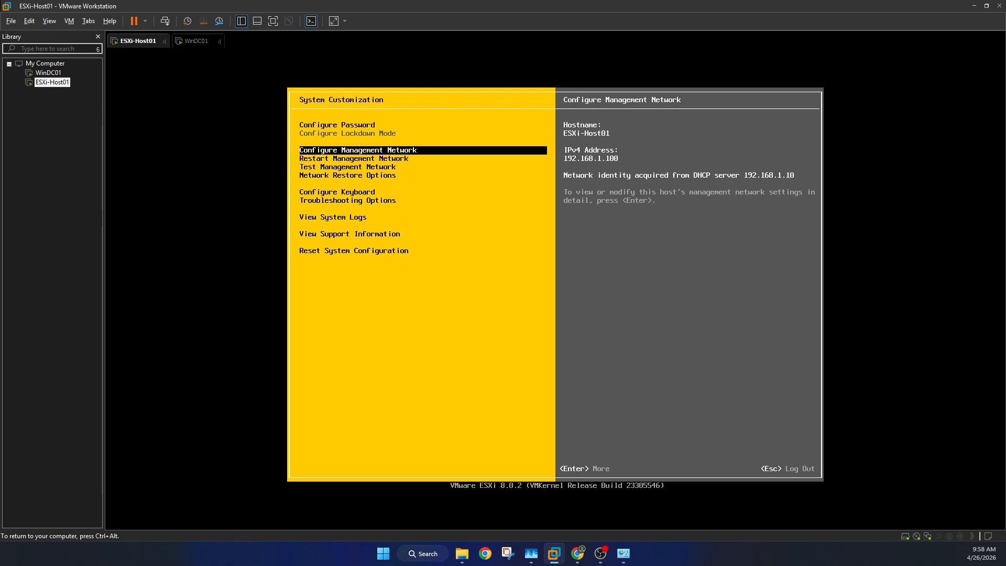
pyautogui.press('Up')
pyautogui.press('Down')
pyautogui.press('Return')
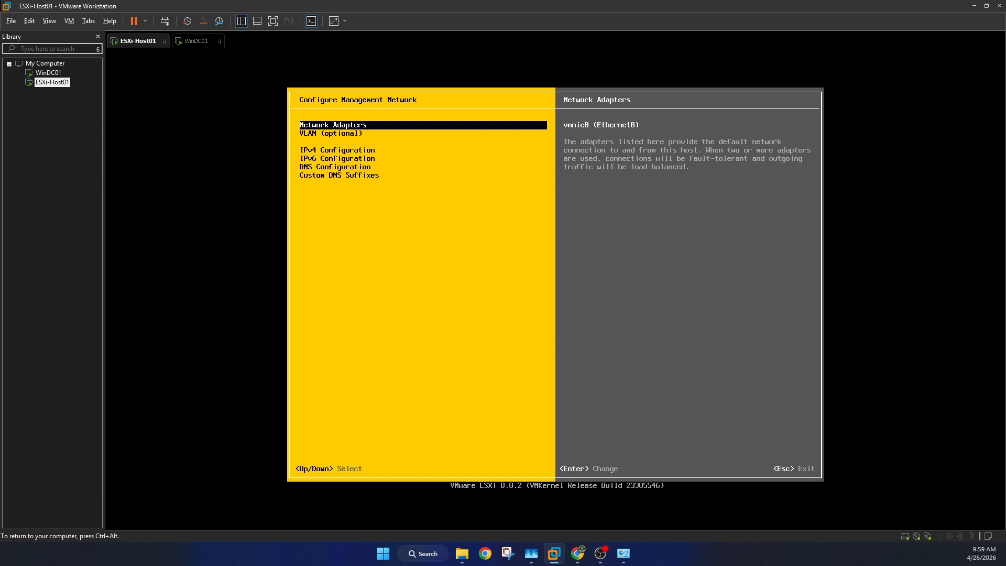
# - Examine the IPv4 Configuration choices for dynamic and static addressing, and cancel without changing the management network
pyautogui.press('Down')
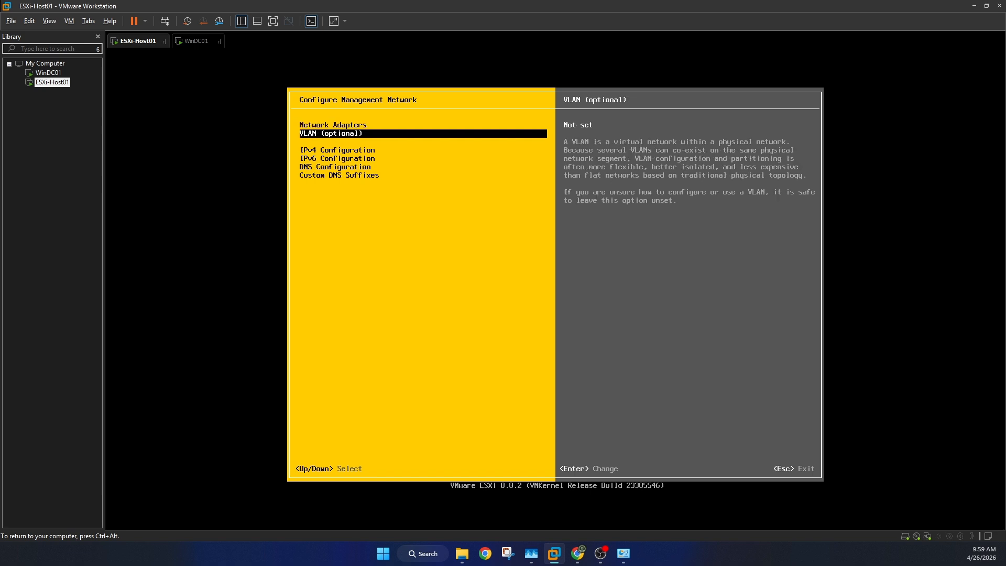
pyautogui.press('Down')
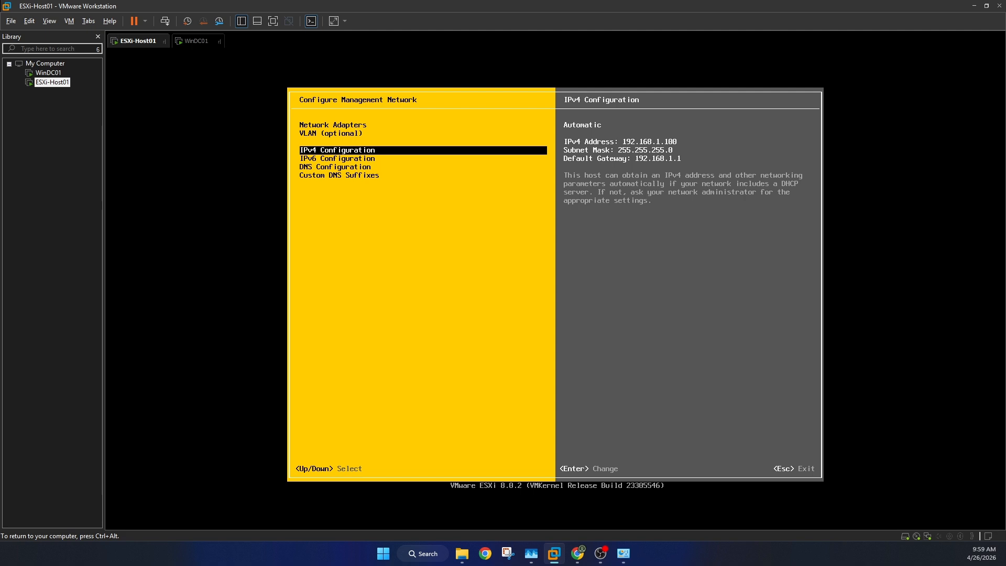
pyautogui.press('Return')
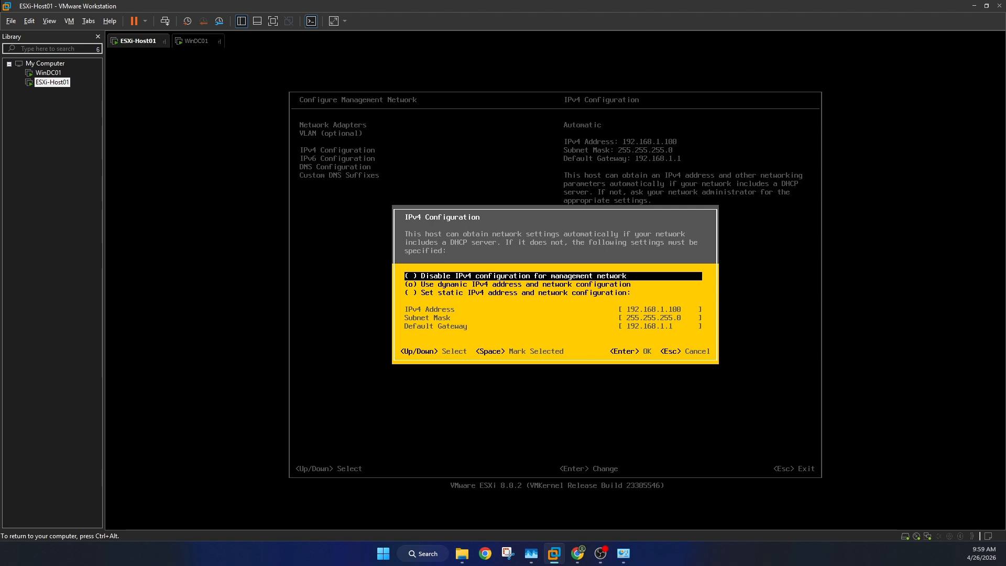
pyautogui.press('Down')
pyautogui.press('Up')
pyautogui.press('Down')
pyautogui.press('Down')
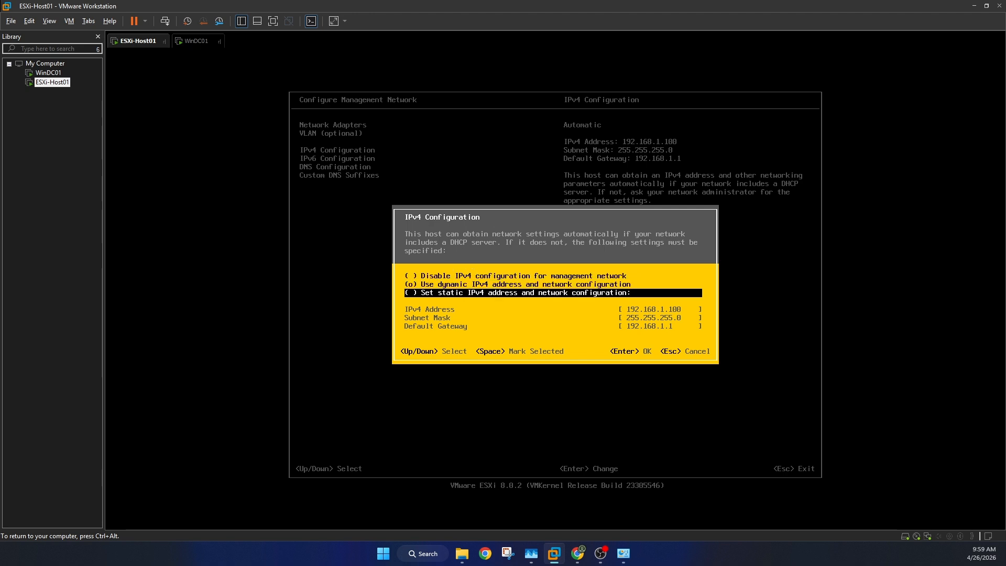
pyautogui.press('Up')
pyautogui.press('Down')
pyautogui.press('Escape')
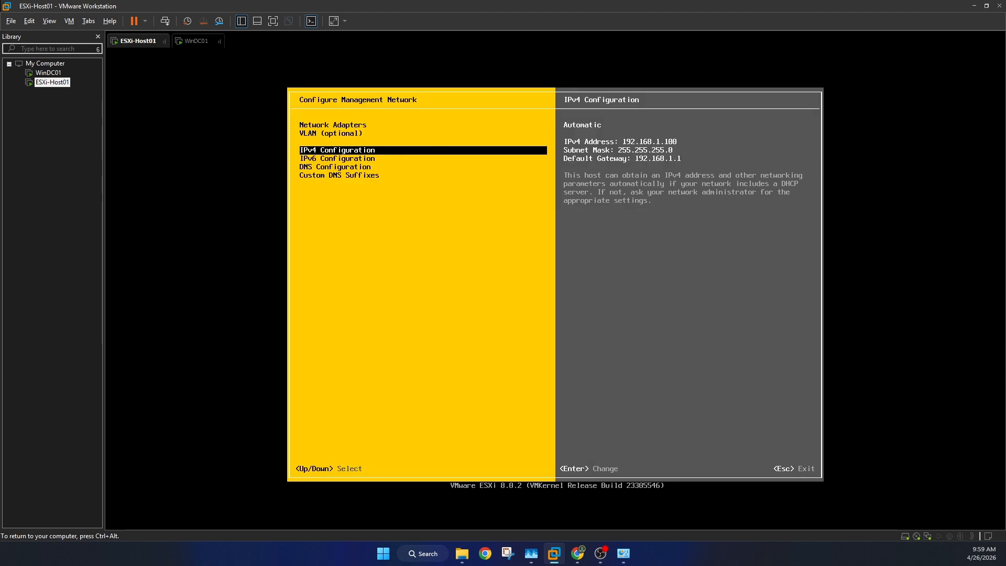
# - Examine the DNS Configuration dialog, going through the primary DNS server, alternate DNS server and hostname fields
pyautogui.press('Down')
pyautogui.press('Down')
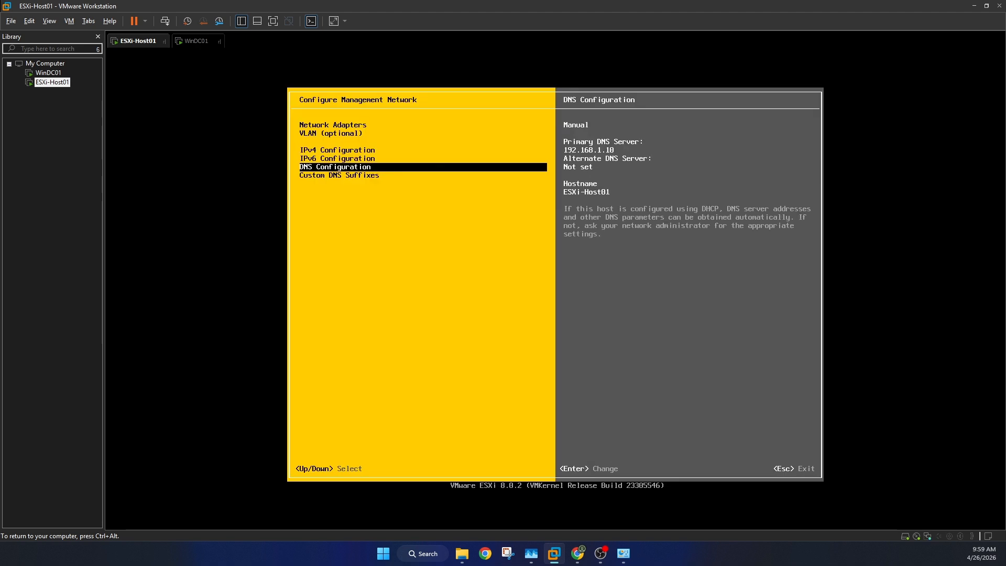
pyautogui.press('Up')
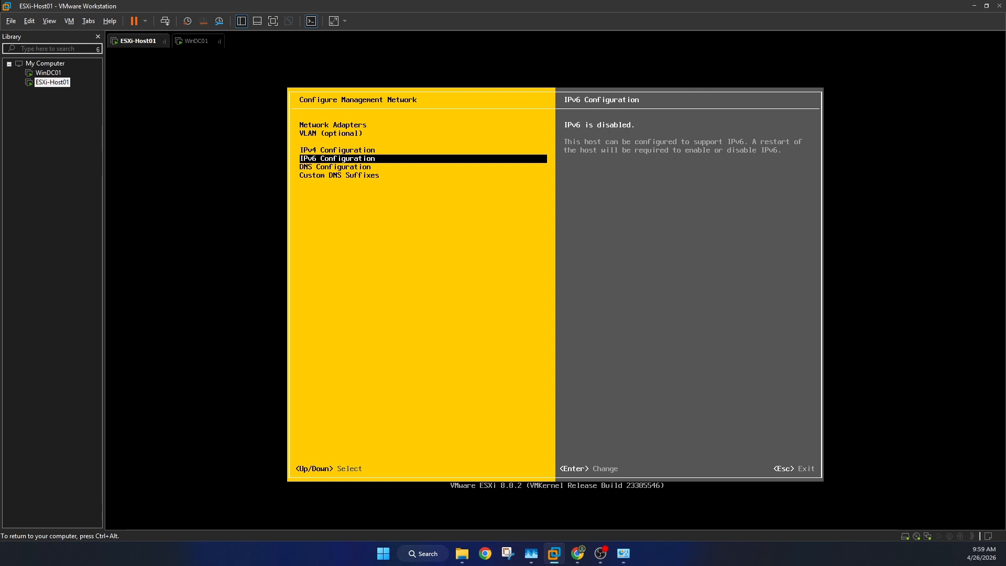
pyautogui.press('Down')
pyautogui.press('Return')
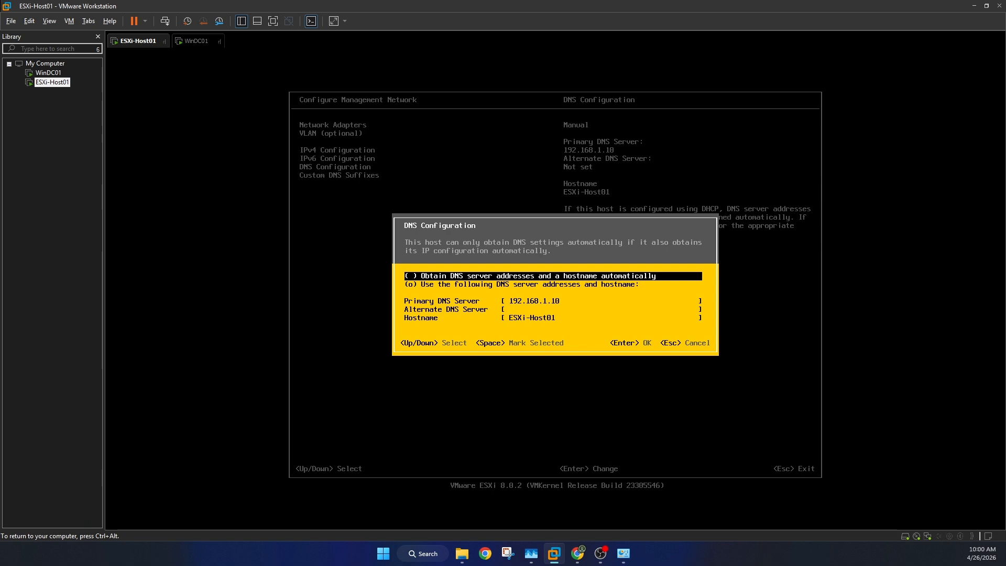
pyautogui.press('Down')
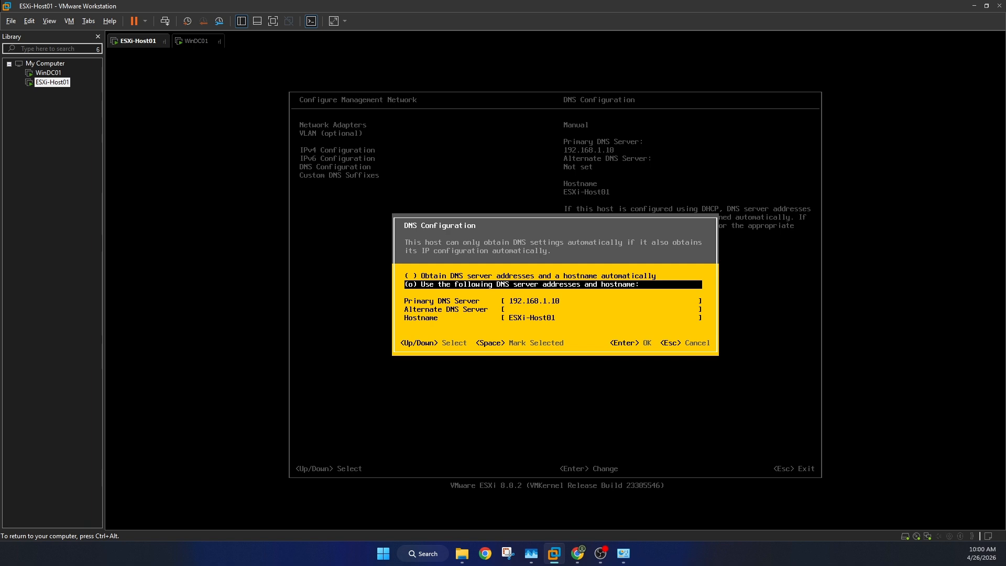
pyautogui.press('Down')
pyautogui.press('Down')
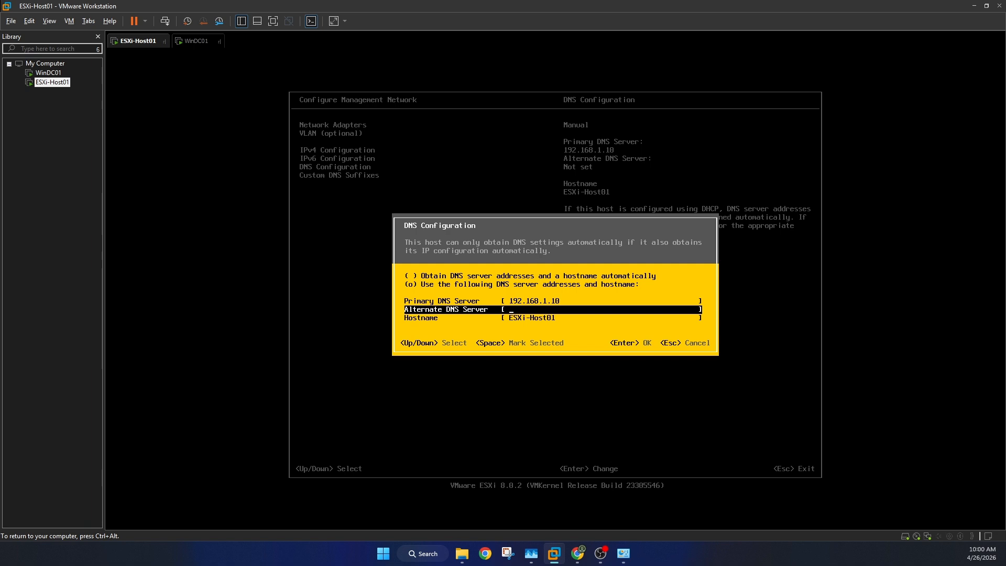
pyautogui.press('Down')
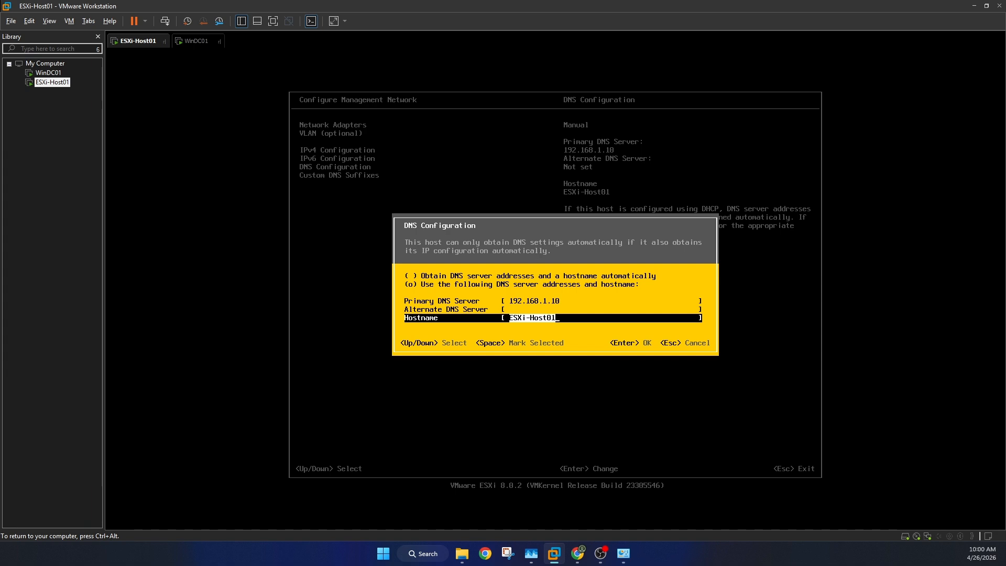
# - Check the host summary in the Chrome window, return to VMware Workstation and cancel the DNS Configuration dialog
pyautogui.hotkey('ctrl', 'alt')
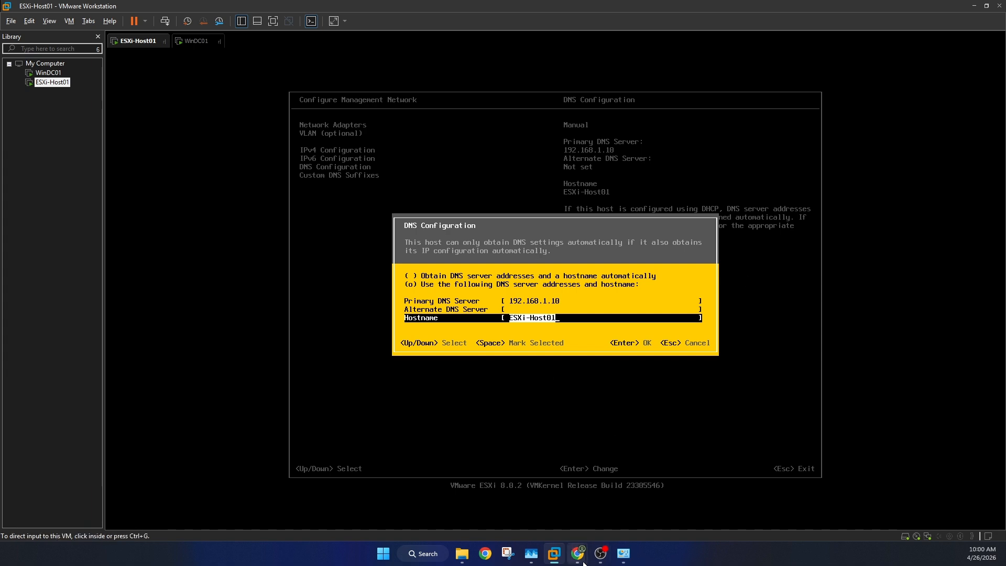
pyautogui.moveTo(579, 556)
pyautogui.click(603, 500)
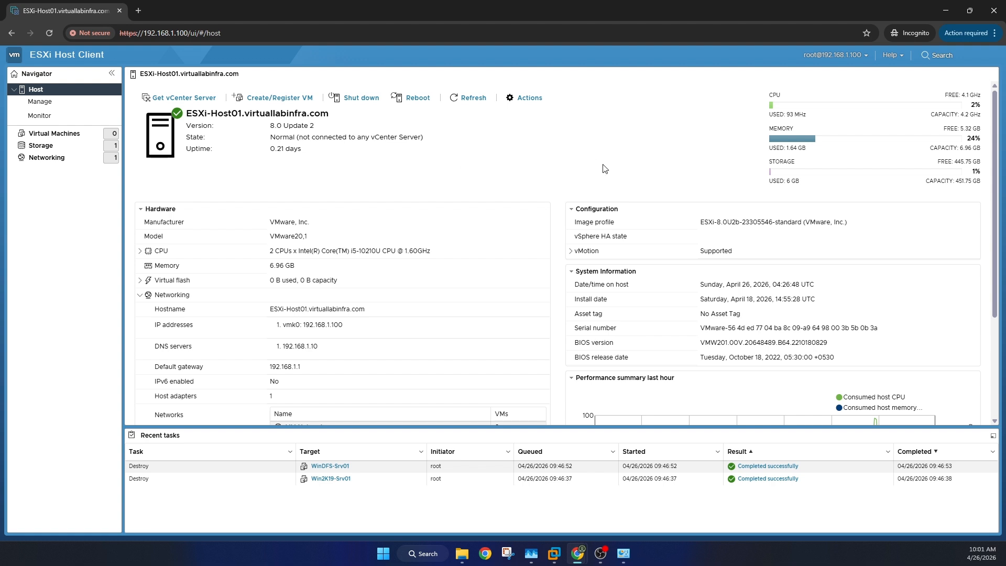
pyautogui.click(554, 554)
pyautogui.click(528, 358)
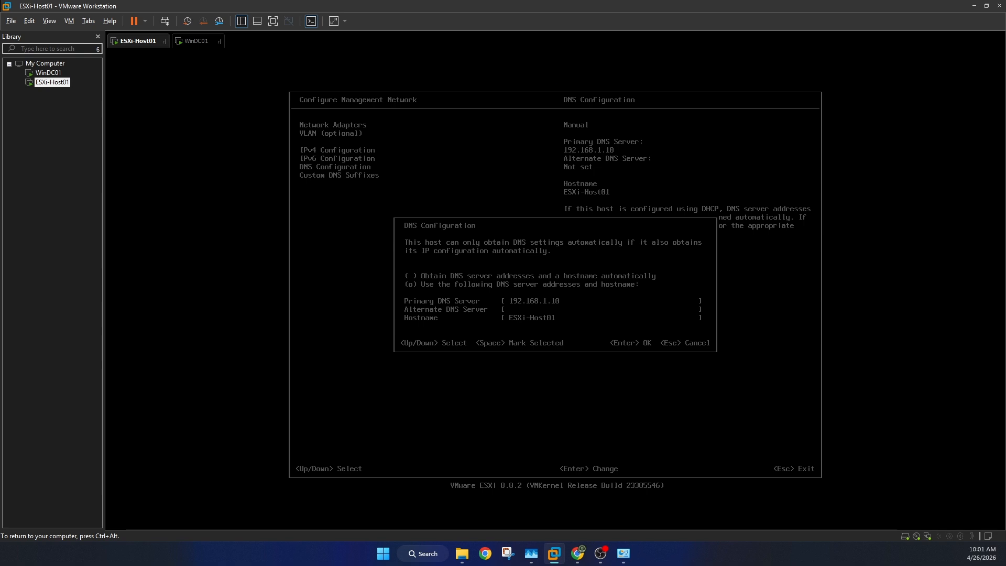
pyautogui.press('Escape')
# - Review the Custom DNS Suffixes entry, accept it as is and return to the System Customization screen
pyautogui.press('Down')
pyautogui.press('Return')
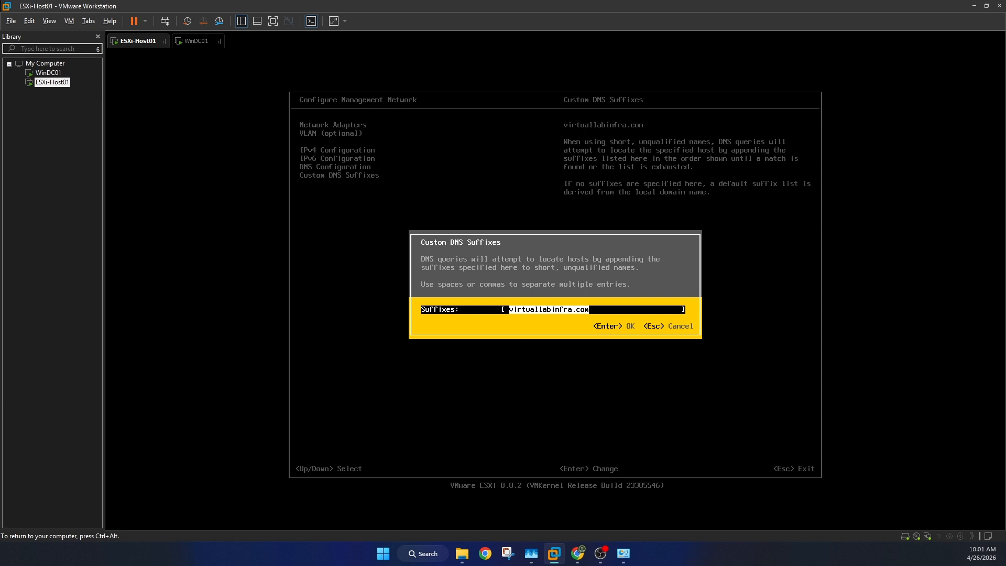
pyautogui.press('Return')
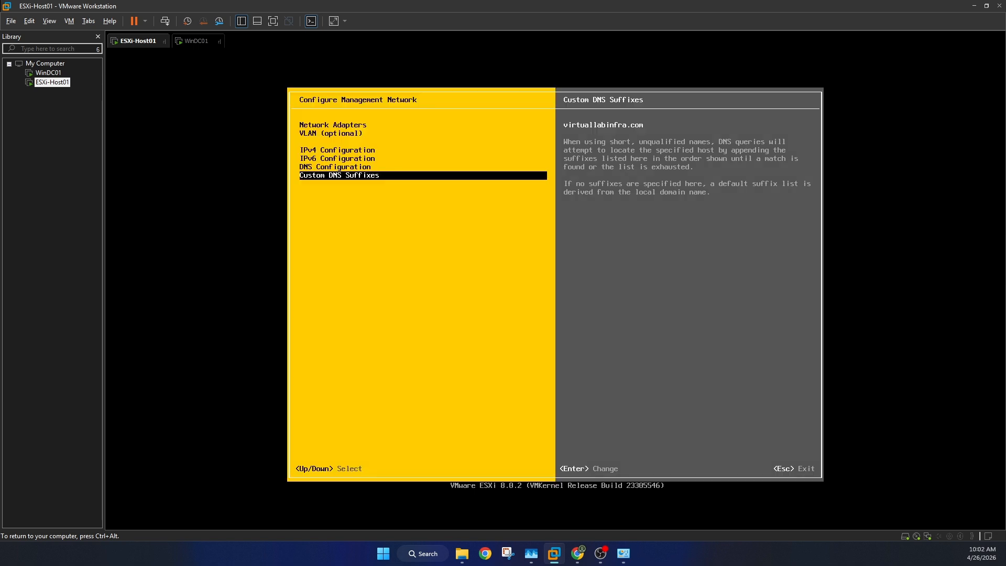
pyautogui.press('Escape')
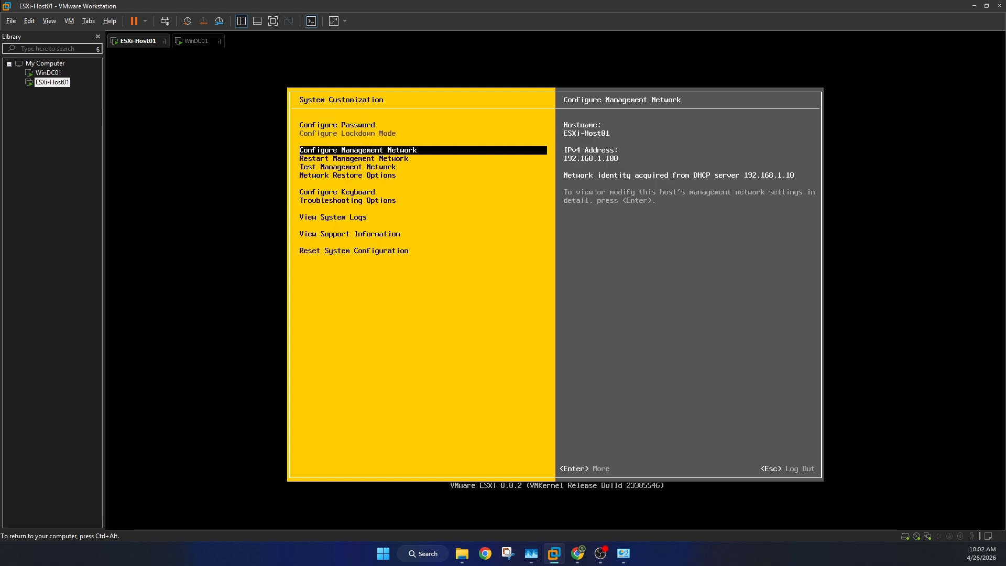
# - Run Test Management Network with the prefilled ping addresses and hostname, and close the results
pyautogui.press('Down')
pyautogui.press('Down')
pyautogui.press('Up')
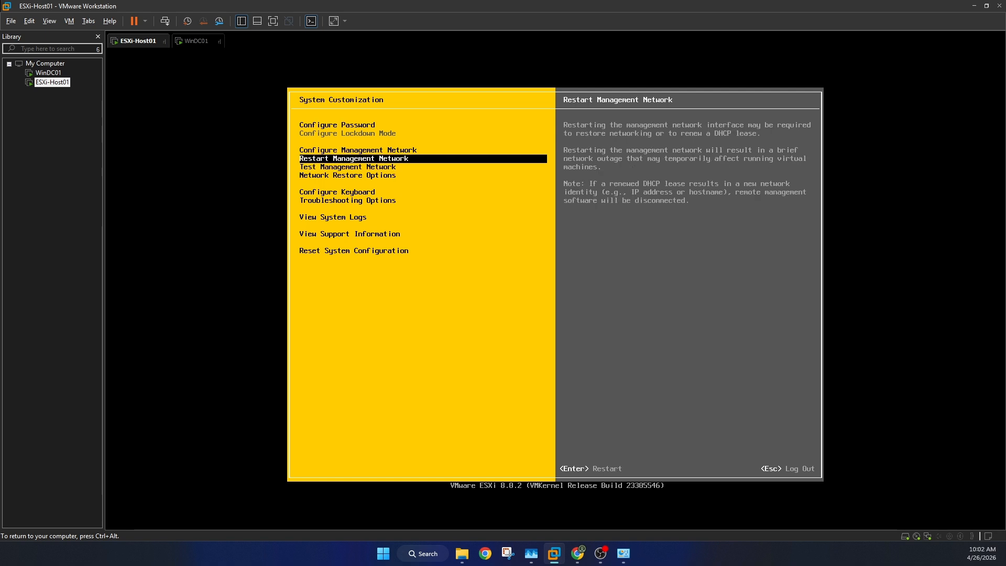
pyautogui.press('Down')
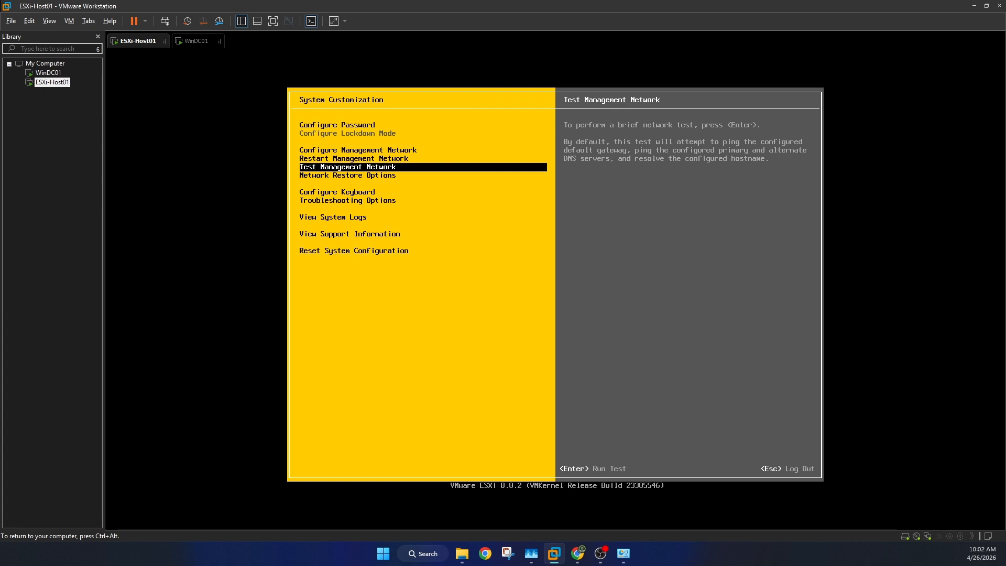
pyautogui.press('Up')
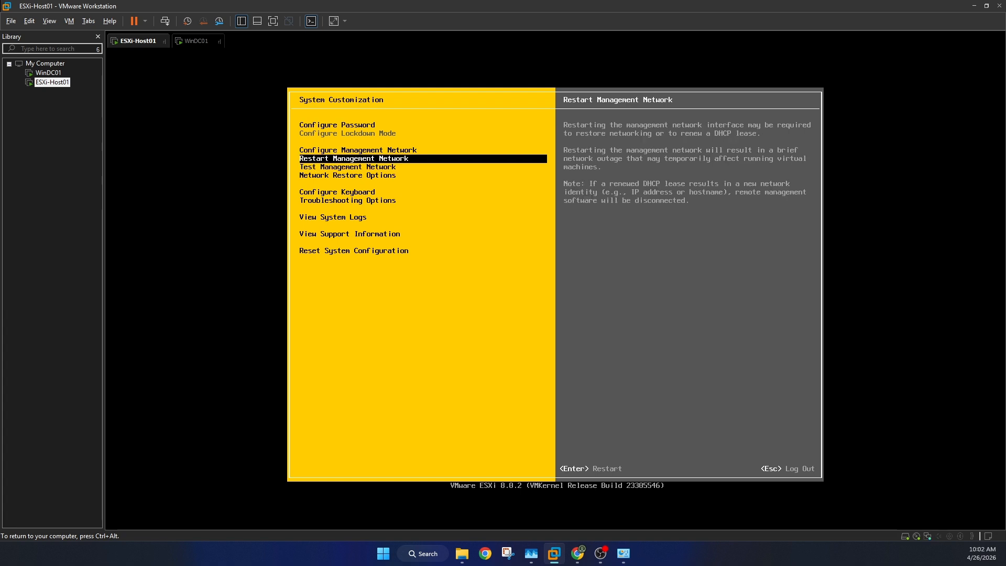
pyautogui.press('Down')
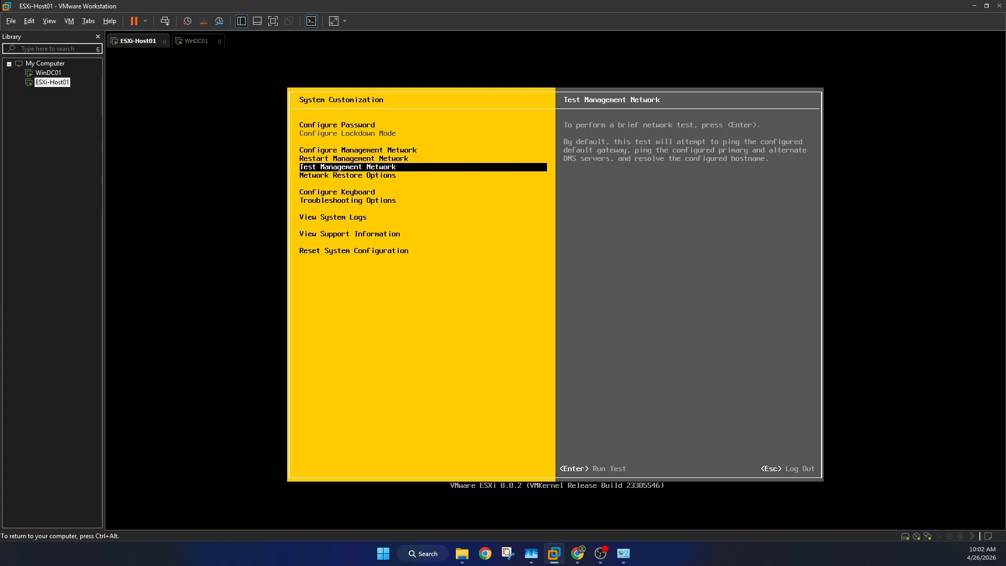
pyautogui.press('Return')
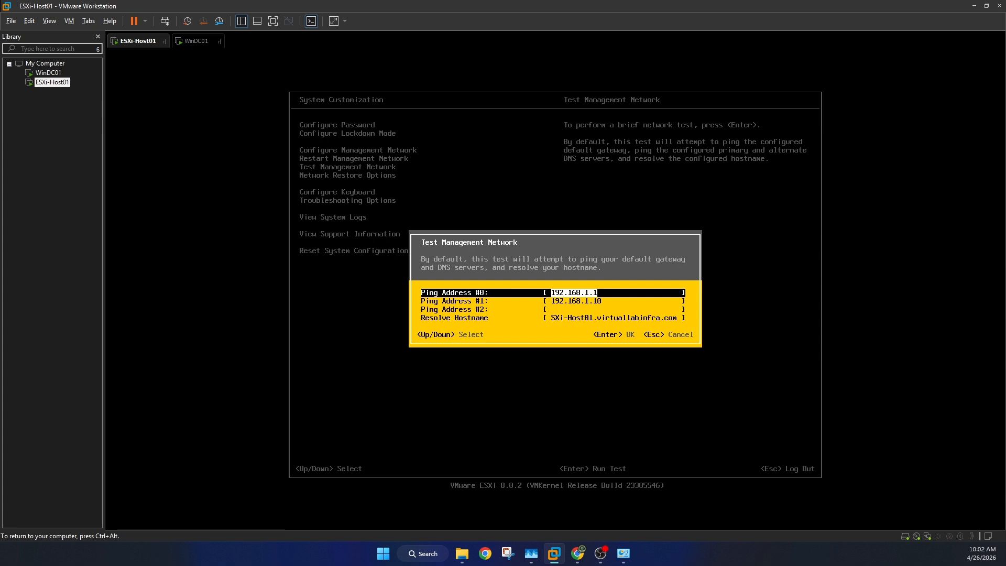
pyautogui.press('Return')
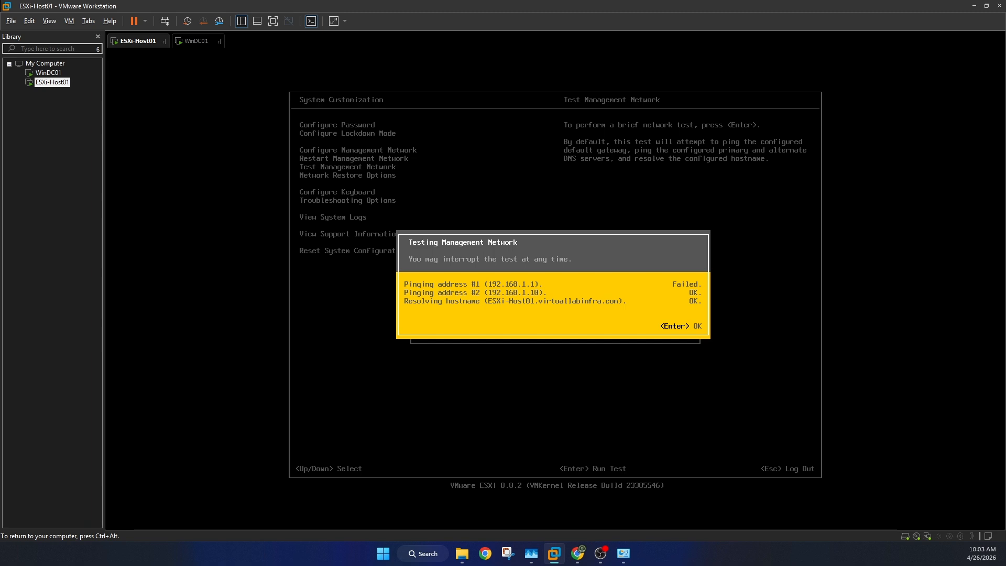
pyautogui.press('Return')
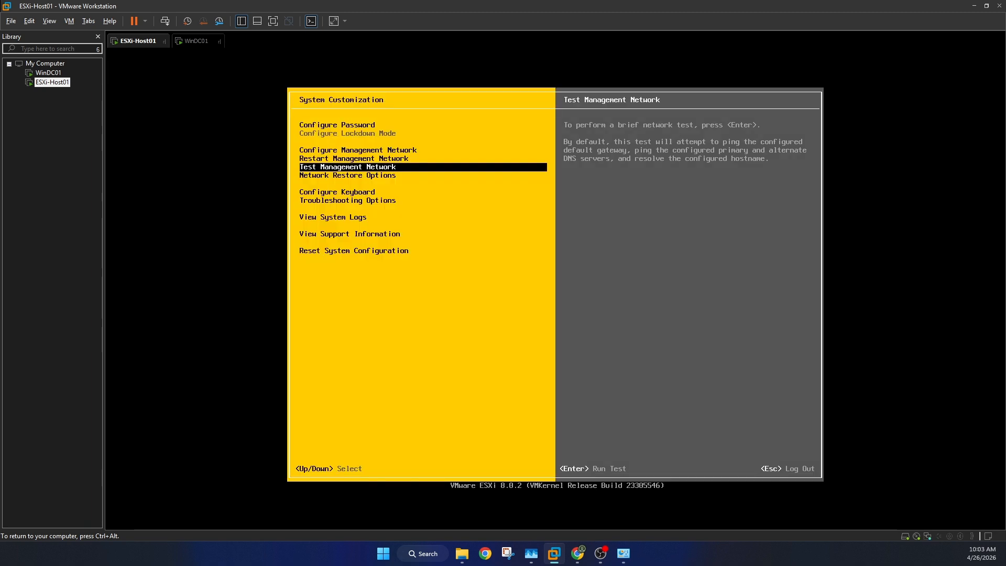
# - Open the Troubleshooting Options from the System Customization screen
pyautogui.press('Down')
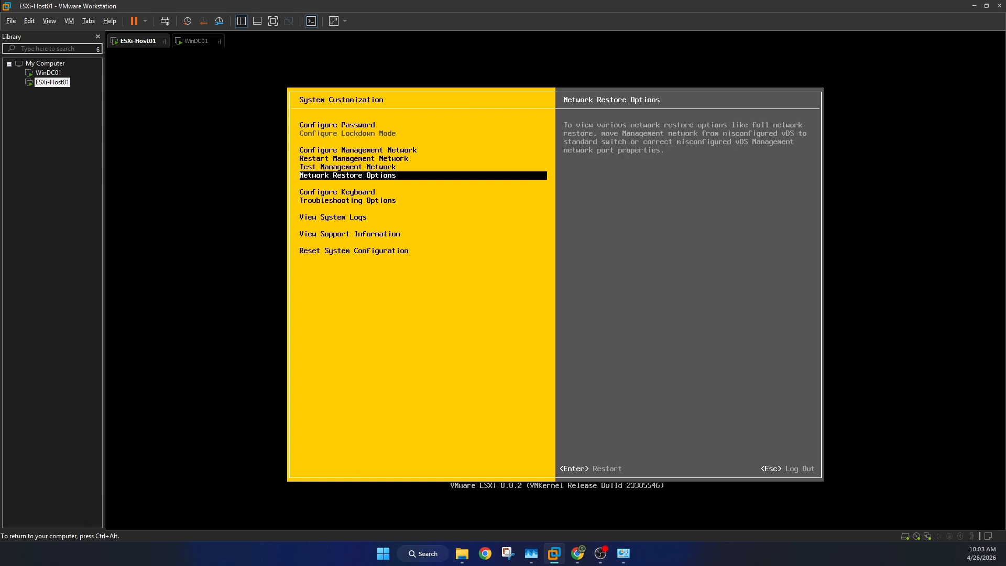
pyautogui.press('Down')
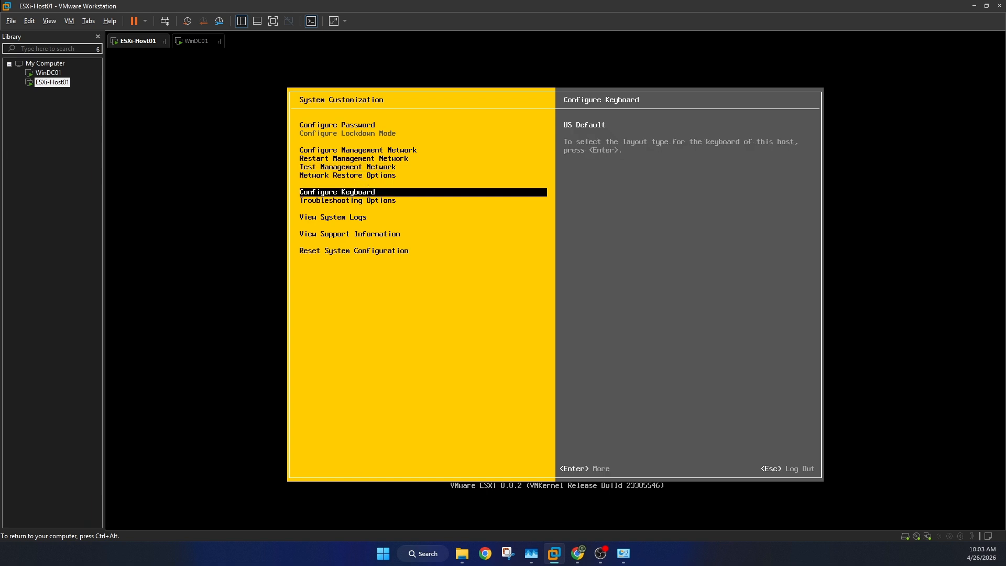
pyautogui.press('Down')
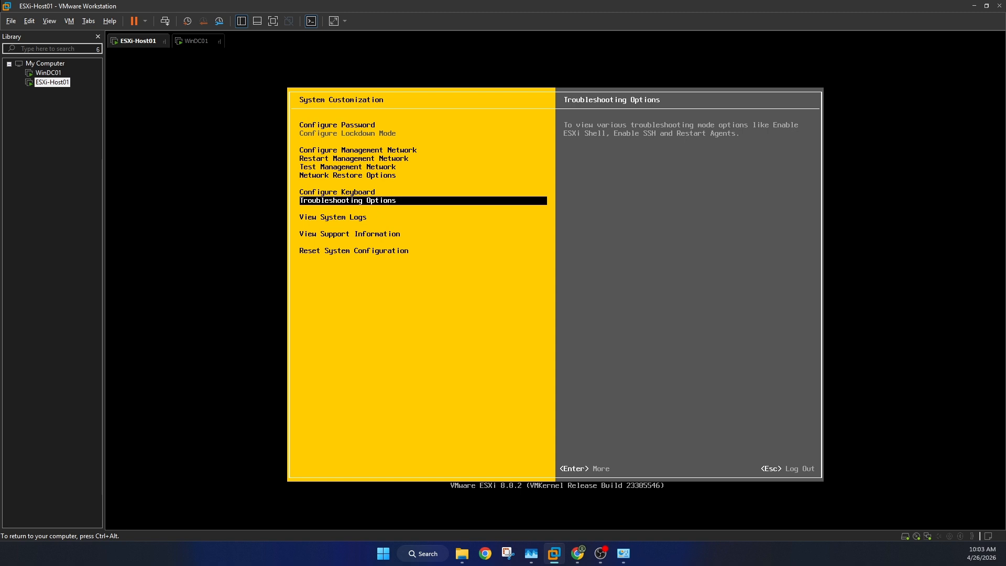
pyautogui.press('Return')
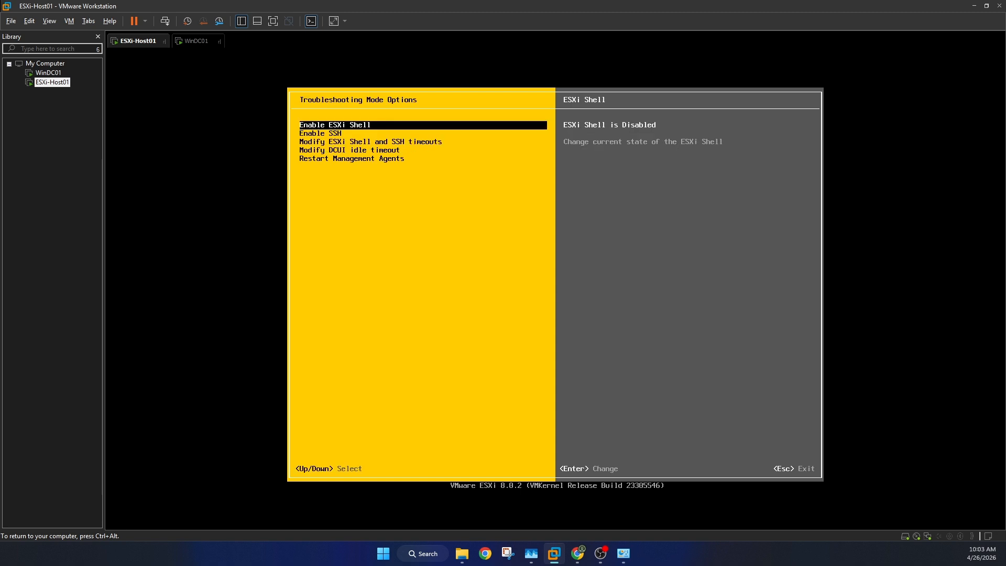
# - Enable SSH on the host in the Troubleshooting Mode Options
pyautogui.press('Down')
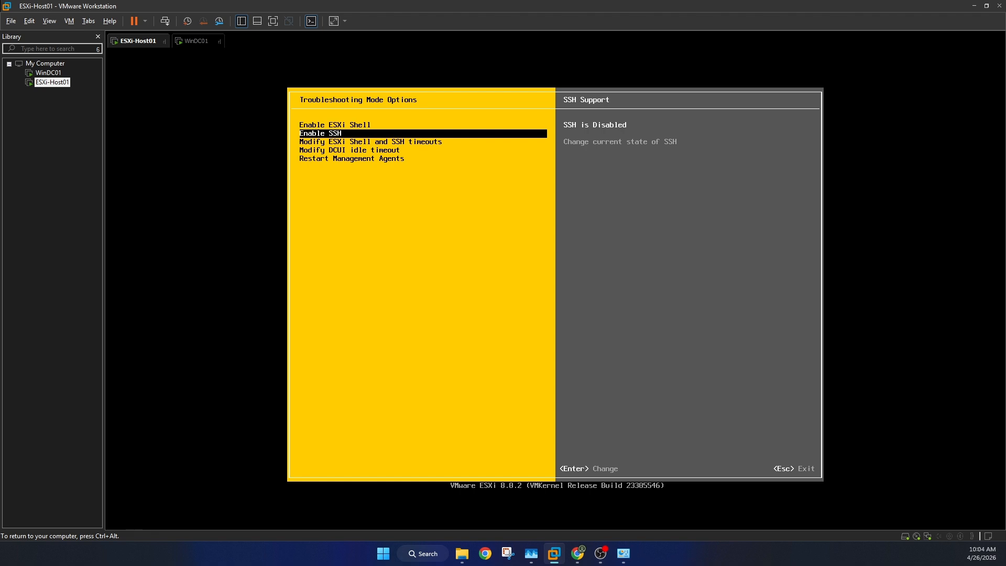
pyautogui.press('Down')
pyautogui.press('Down')
pyautogui.press('Down')
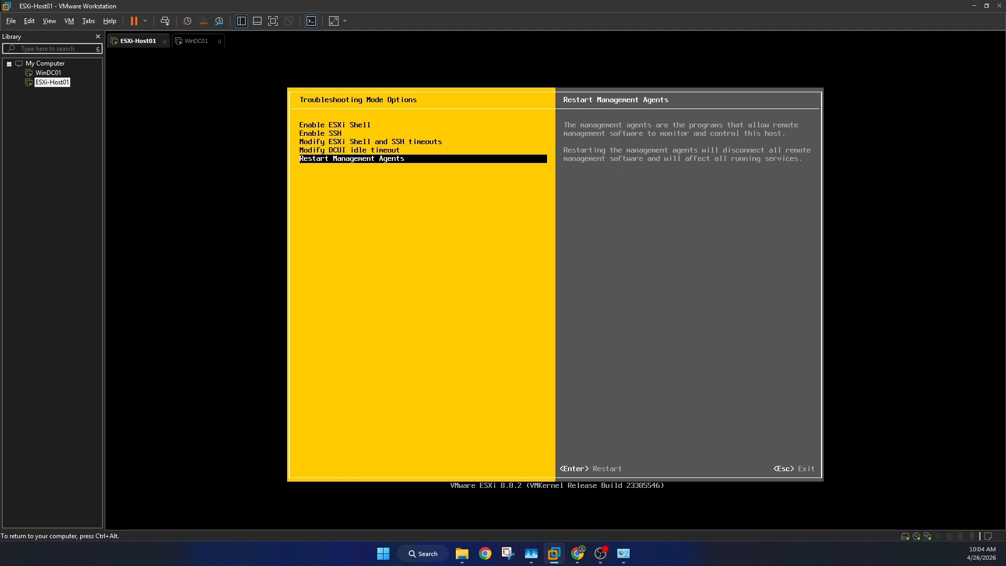
pyautogui.press('Up')
pyautogui.press('Up')
pyautogui.press('Up')
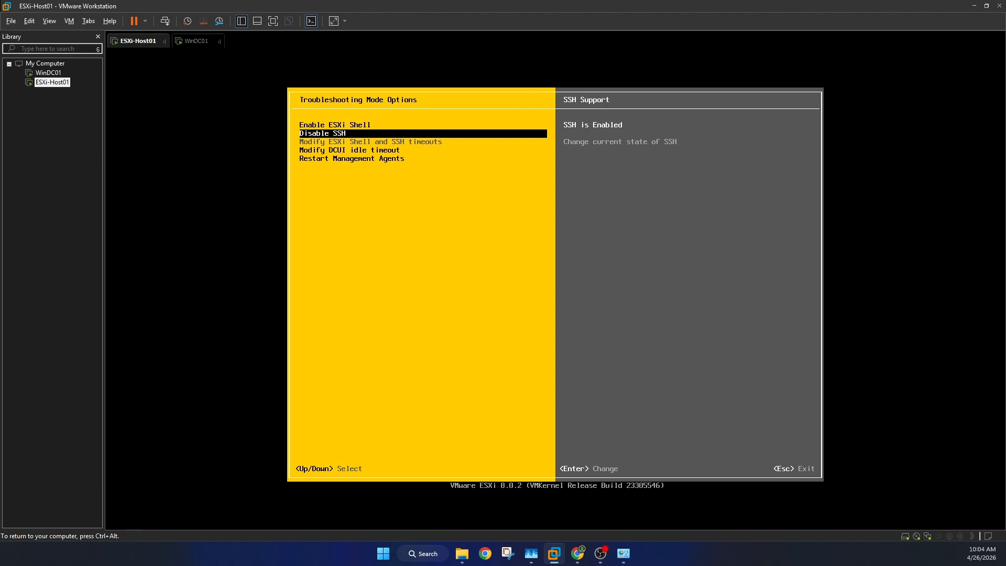
# - Exit the troubleshooting options, log out of System Customization and switch to the ESXi Host Client in Chrome
pyautogui.press('Escape')
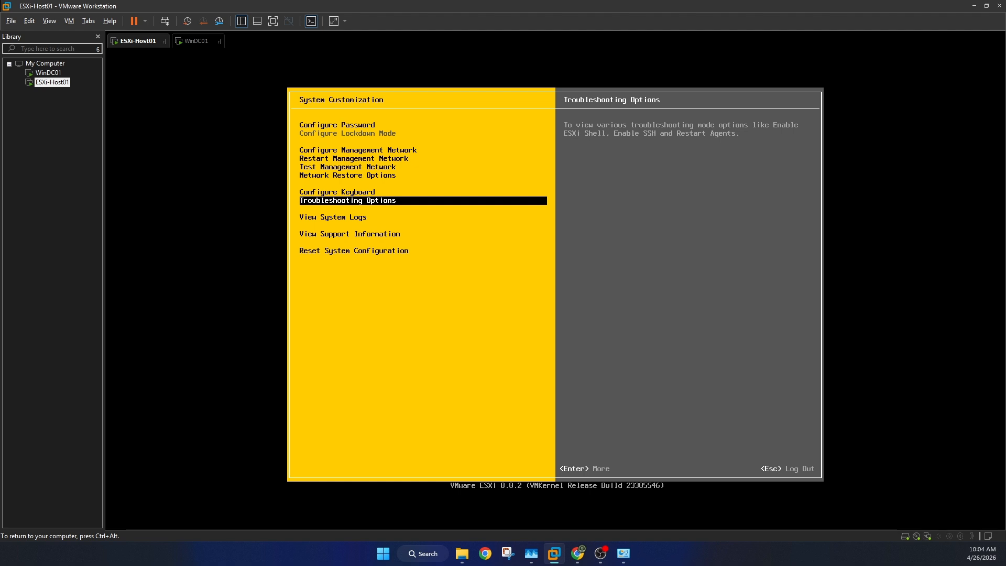
pyautogui.press('Escape')
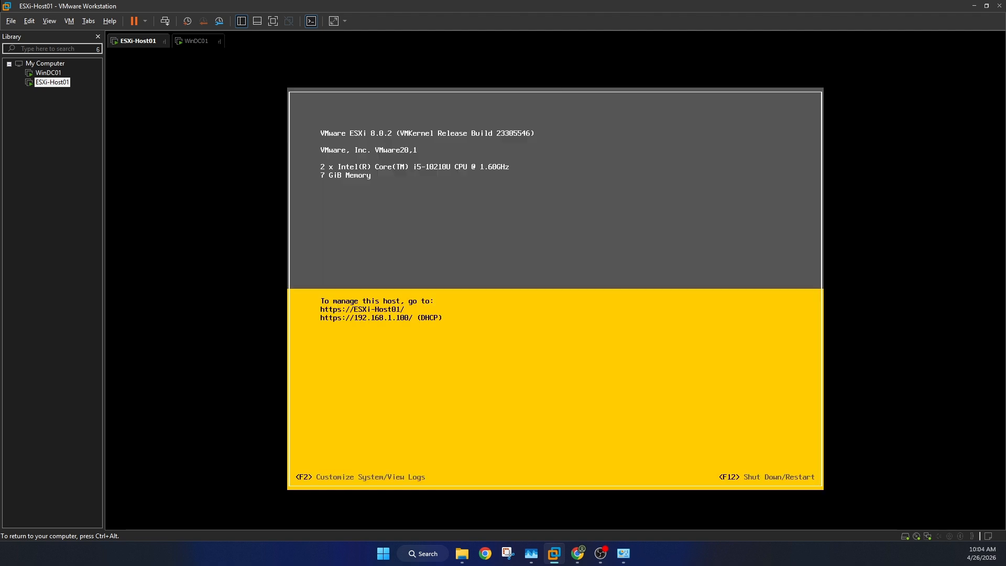
pyautogui.hotkey('ctrl', 'alt')
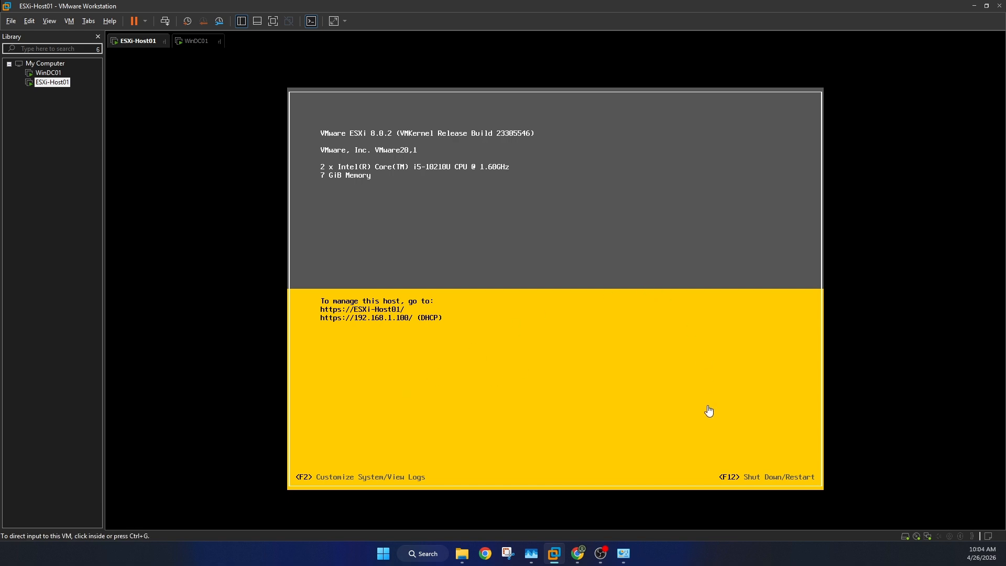
pyautogui.moveTo(582, 552)
pyautogui.click(589, 488)
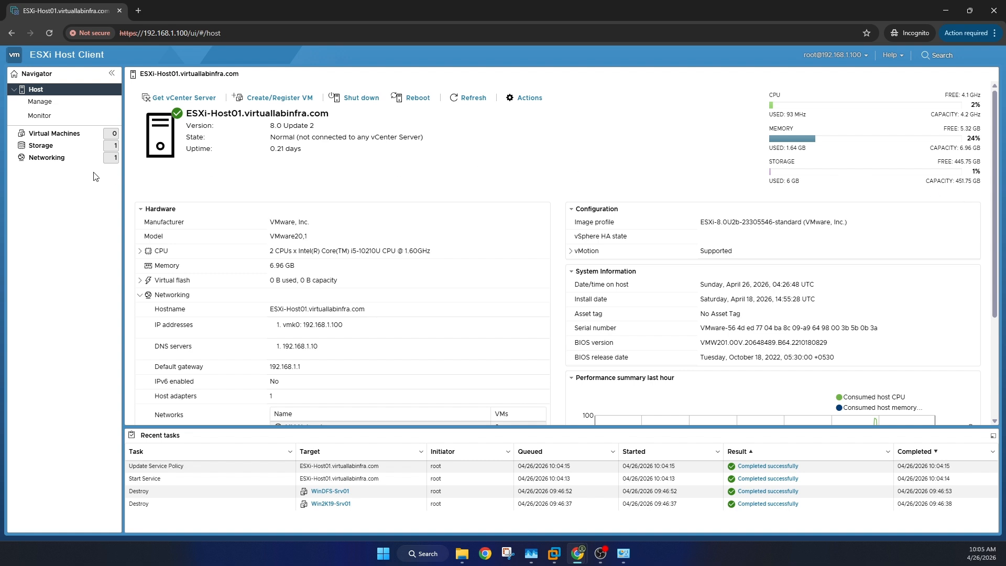
# - Examine the host's Active Directory status and joined domain in its authentication settings under security and users
pyautogui.click(74, 147)
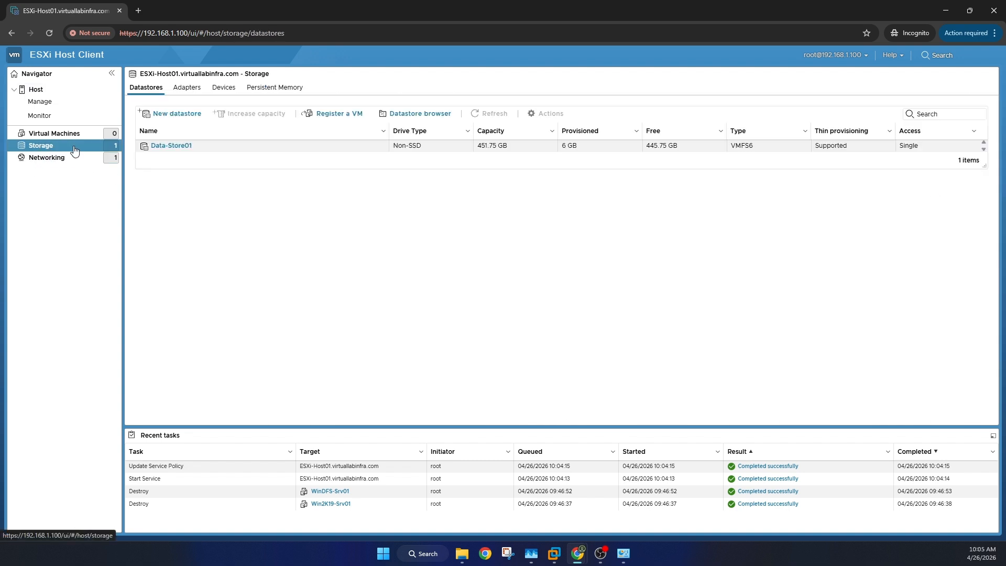
pyautogui.click(51, 134)
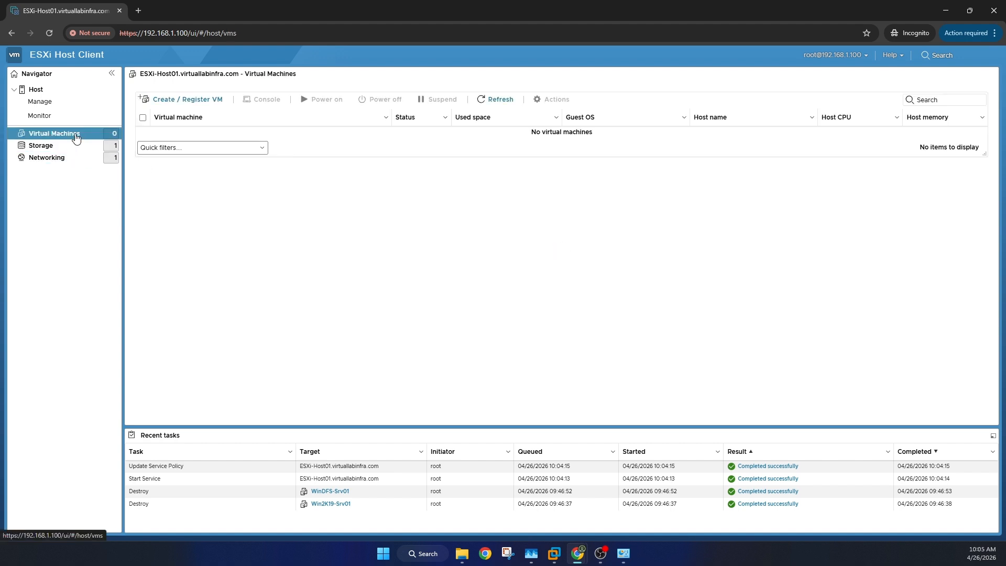
pyautogui.click(40, 102)
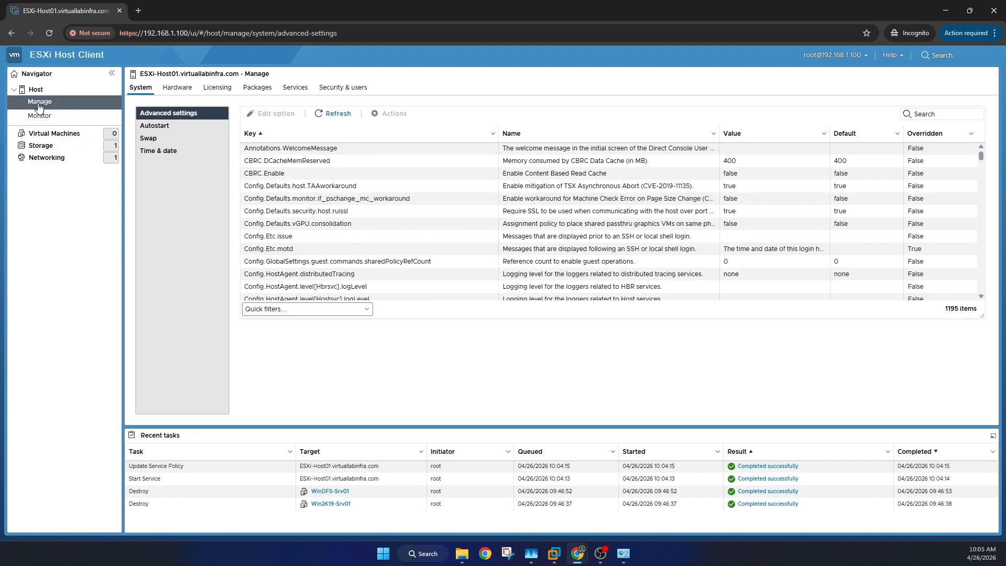
pyautogui.click(343, 88)
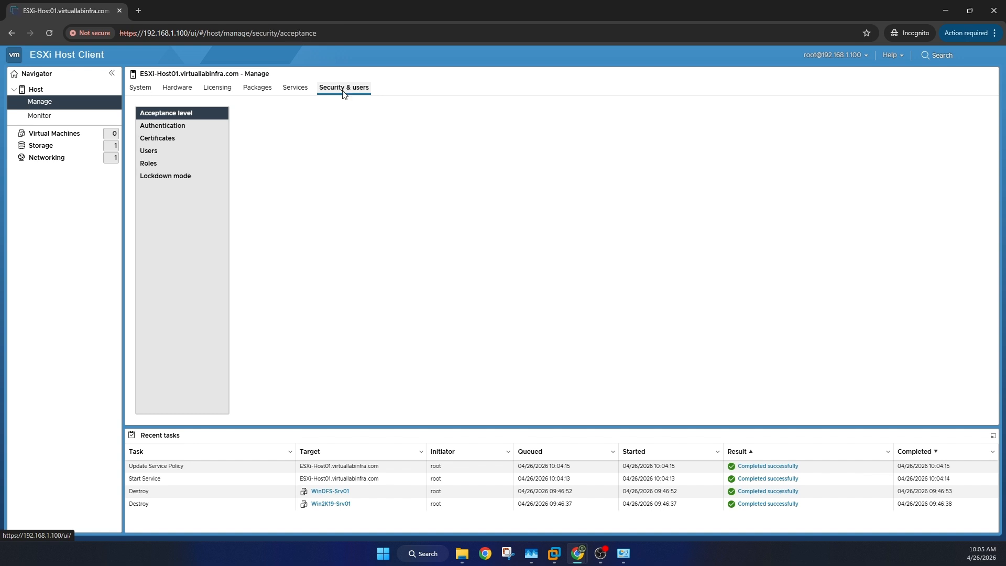
pyautogui.click(175, 126)
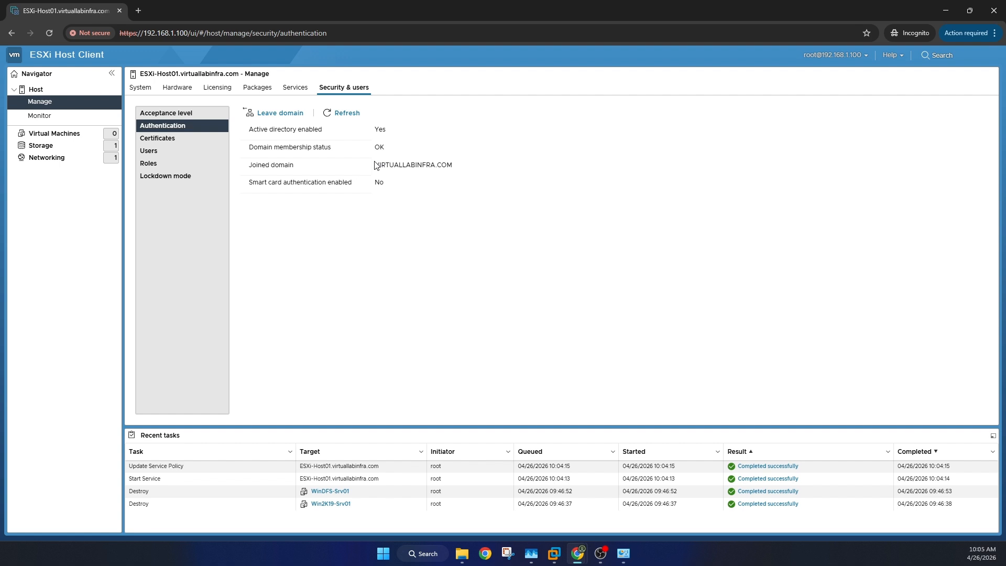
pyautogui.moveTo(375, 165); pyautogui.dragTo(467, 169)
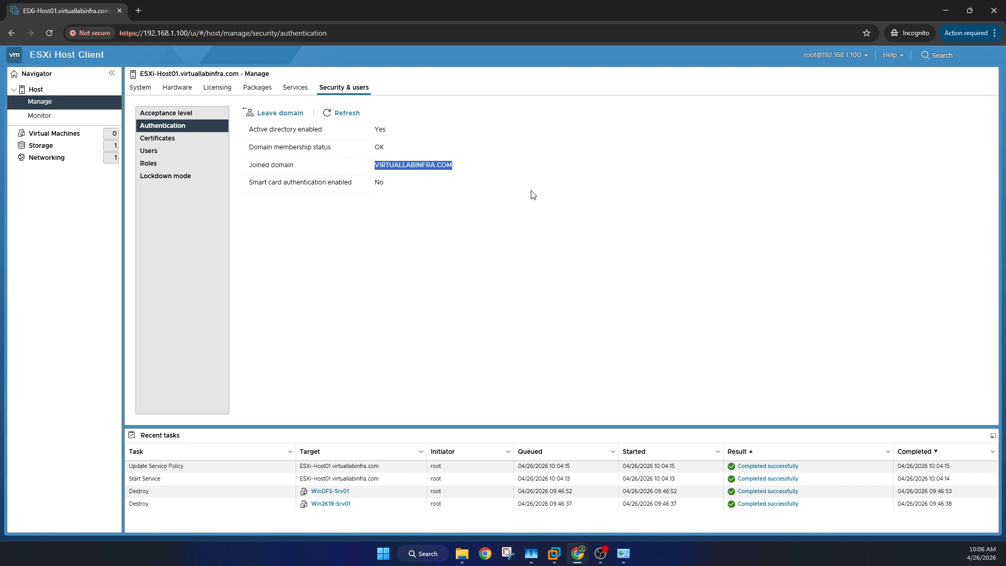
pyautogui.moveTo(254, 129); pyautogui.dragTo(419, 182)
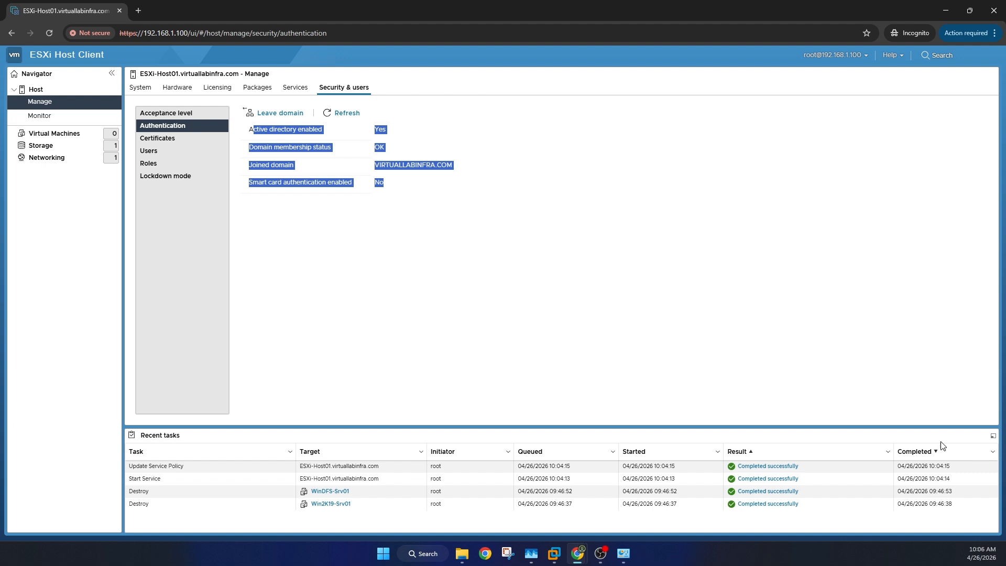
pyautogui.click(423, 189)
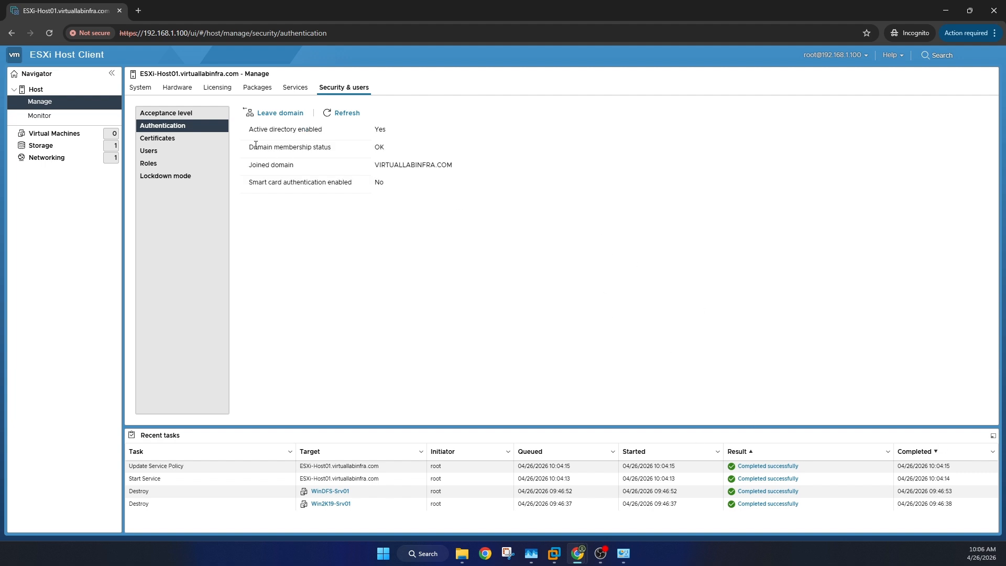
# - Review the host's services list, including the status of the SSH service
pyautogui.click(284, 98)
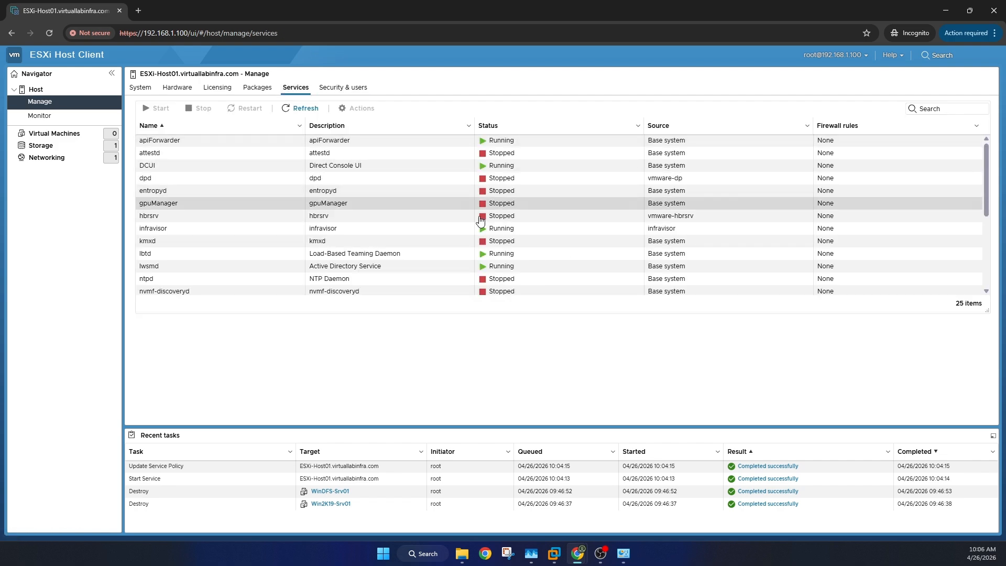
pyautogui.scroll(-1, 420, 202)
pyautogui.scroll(1, 438, 215)
pyautogui.scroll(-3, 527, 187)
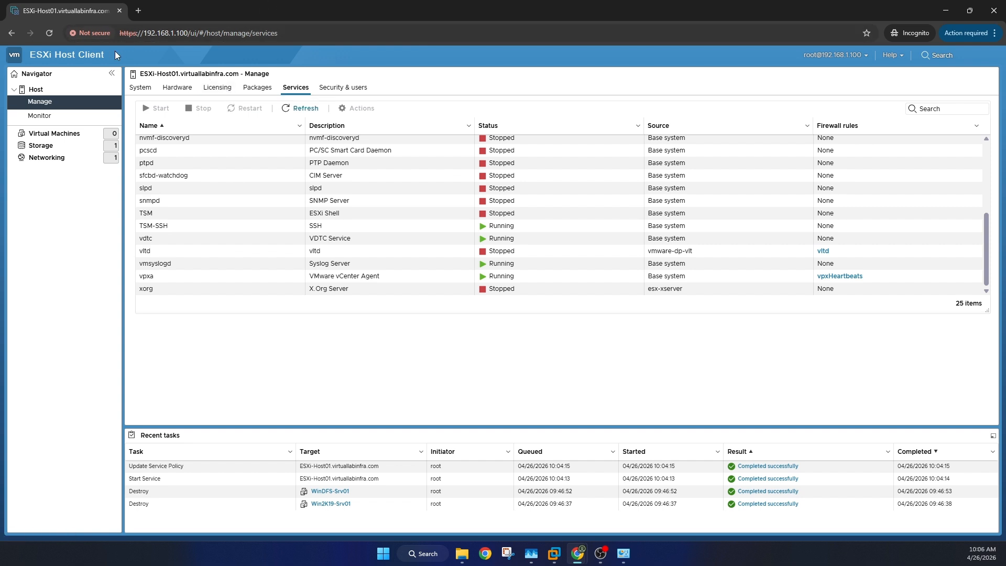
# - Inspect the host web page's certificate details, including issuer and validity period, and close the certificate viewer
pyautogui.click(90, 33)
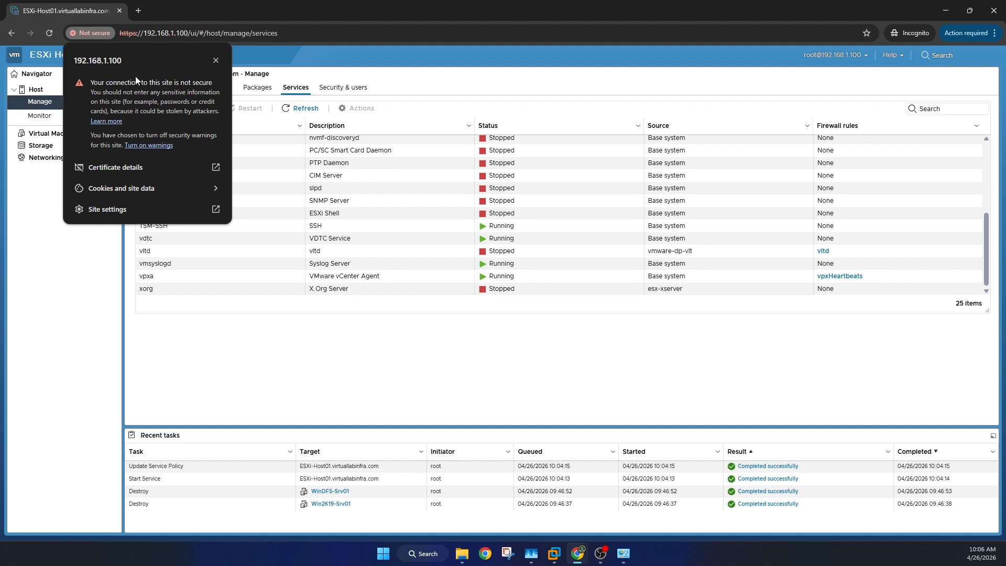
pyautogui.click(131, 169)
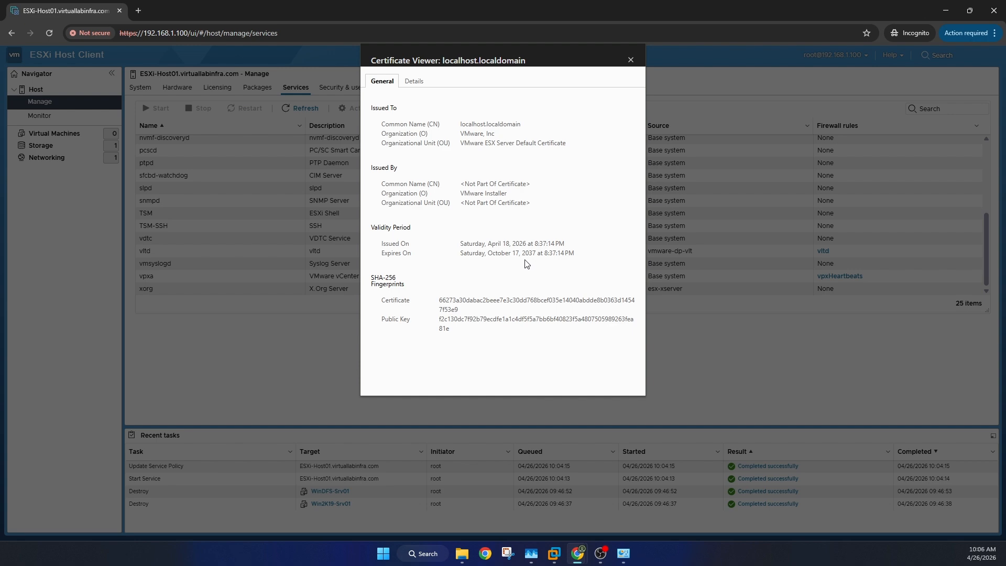
pyautogui.click(631, 60)
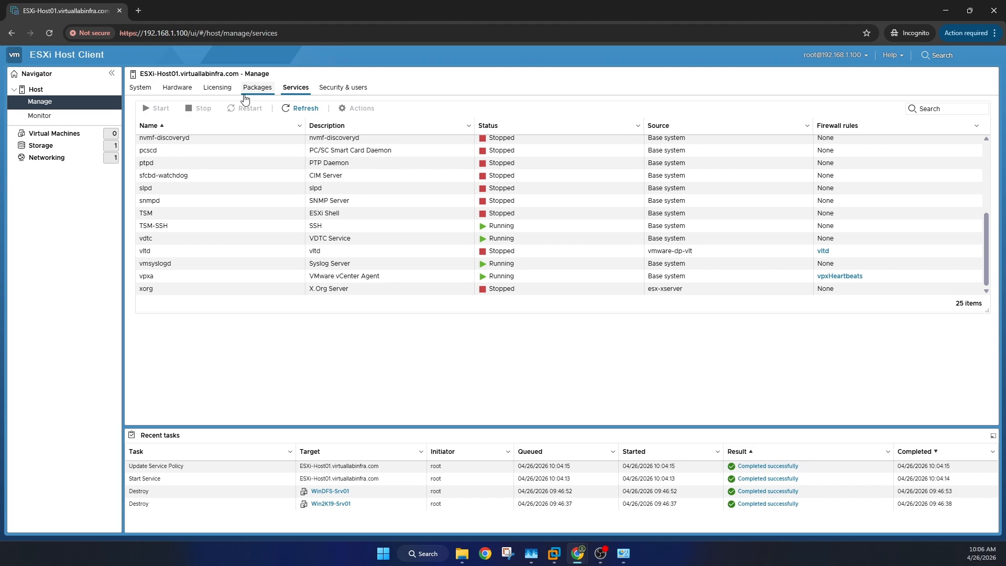
# - Examine the host's PCI devices and its power management policy
pyautogui.click(188, 96)
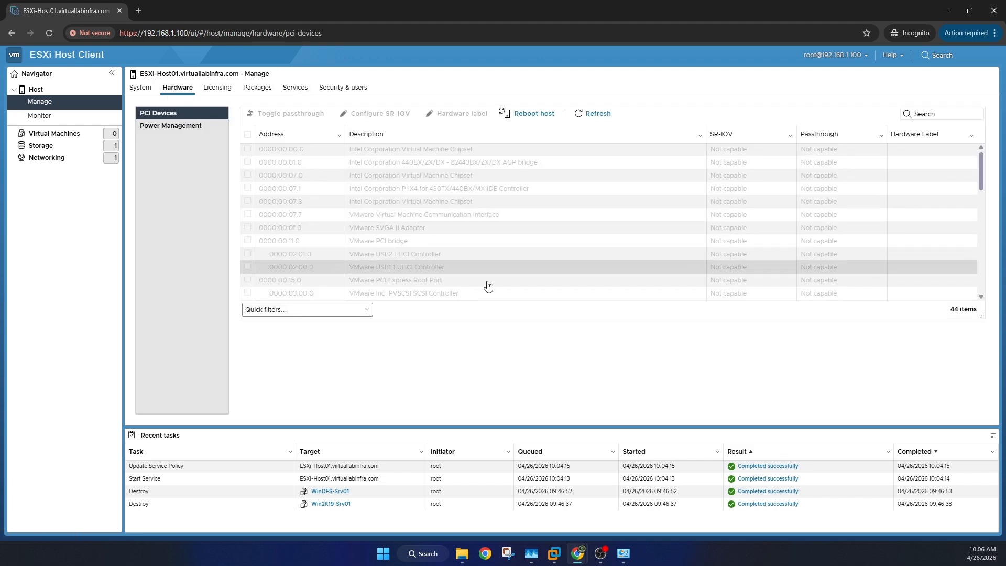
pyautogui.click(184, 127)
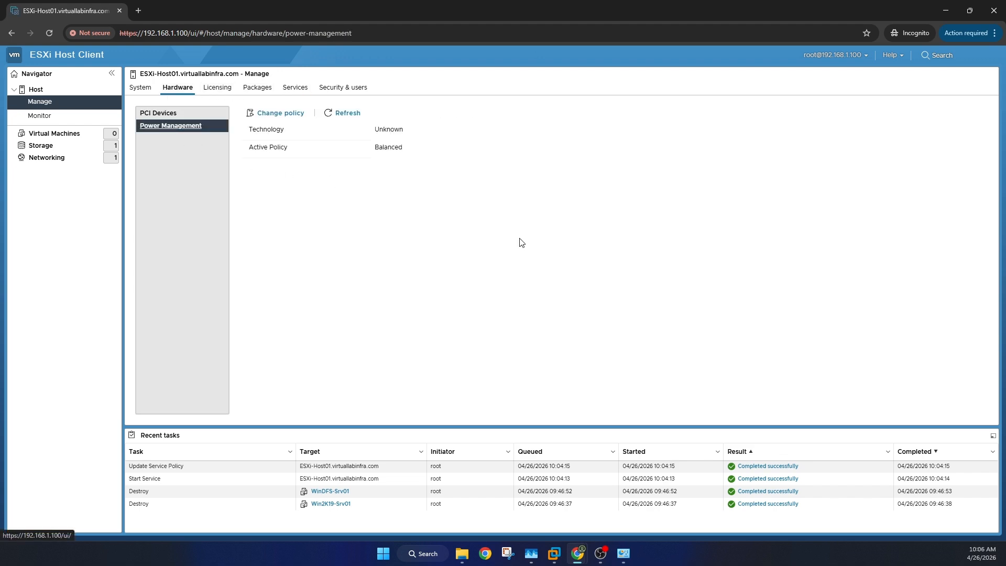
# - Examine the host's CPU performance chart, its log files and the virtual machine inventory
pyautogui.click(63, 116)
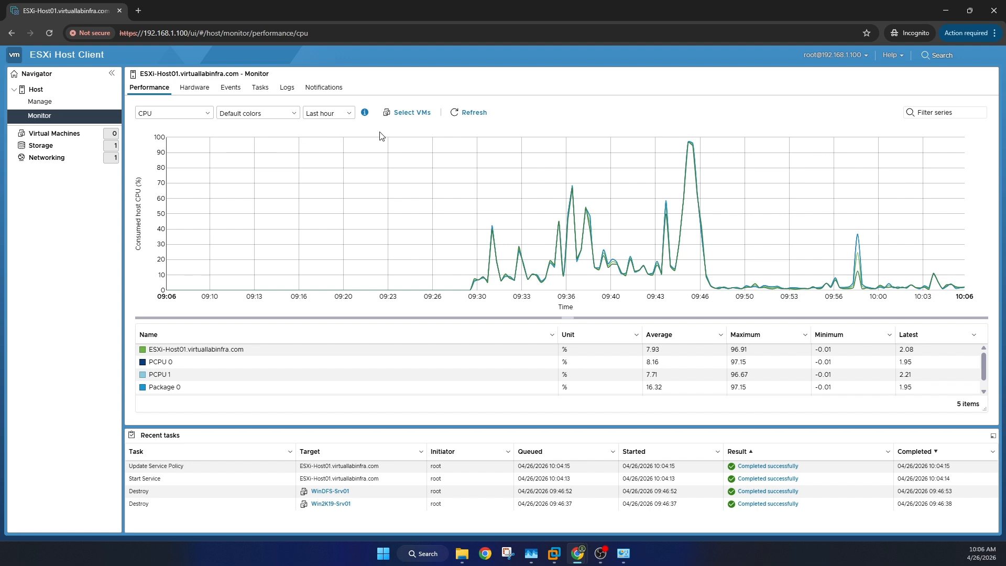
pyautogui.click(283, 90)
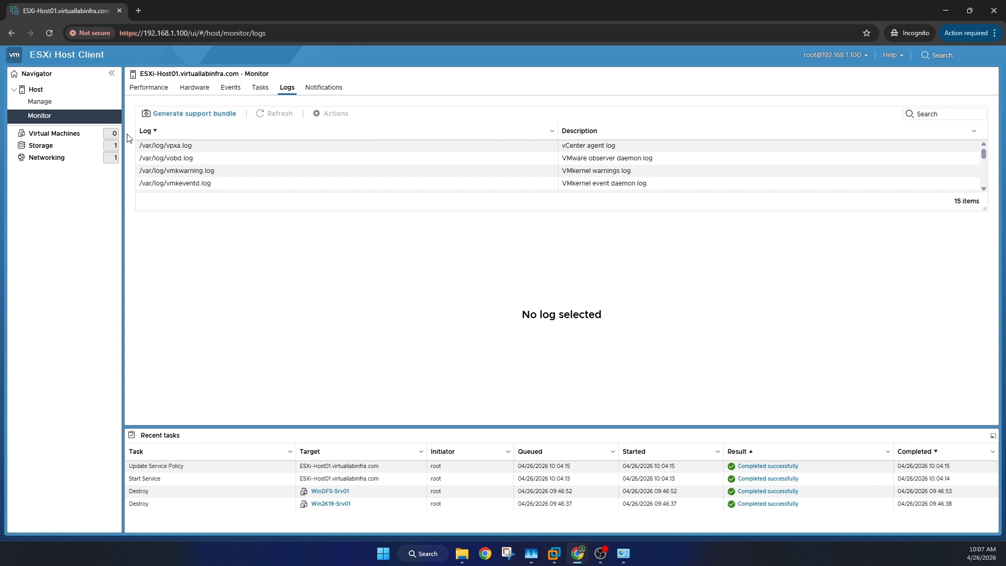
pyautogui.click(94, 135)
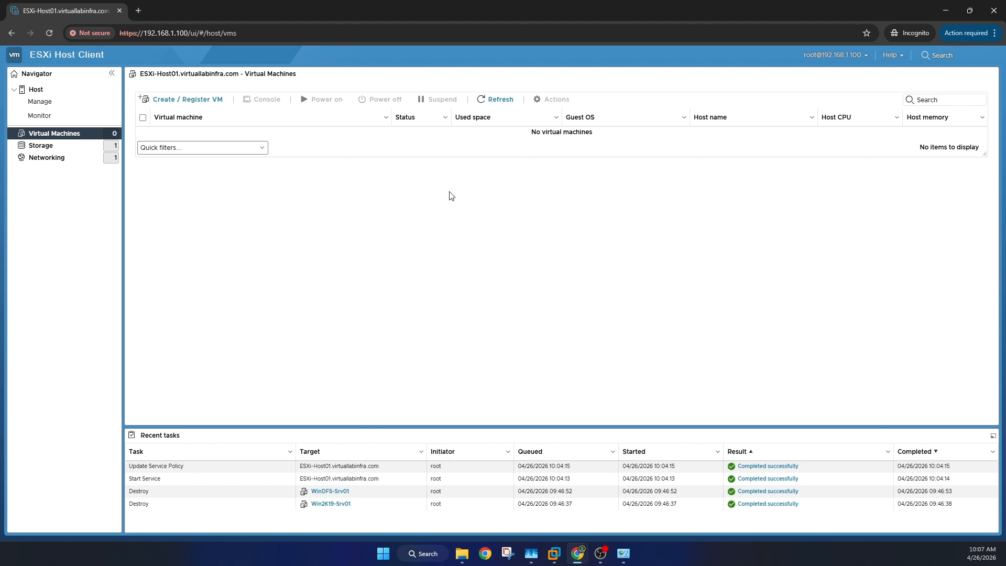
# - Review the New datastore creation types, from adding a VMFS extent to mounting an NFS datastore, and cancel the wizard
pyautogui.click(45, 145)
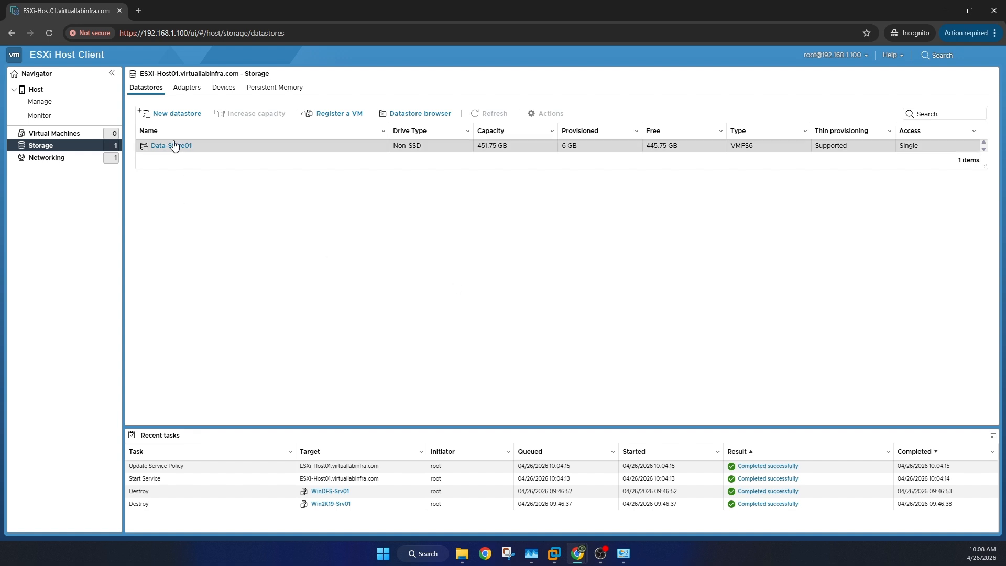
pyautogui.click(177, 113)
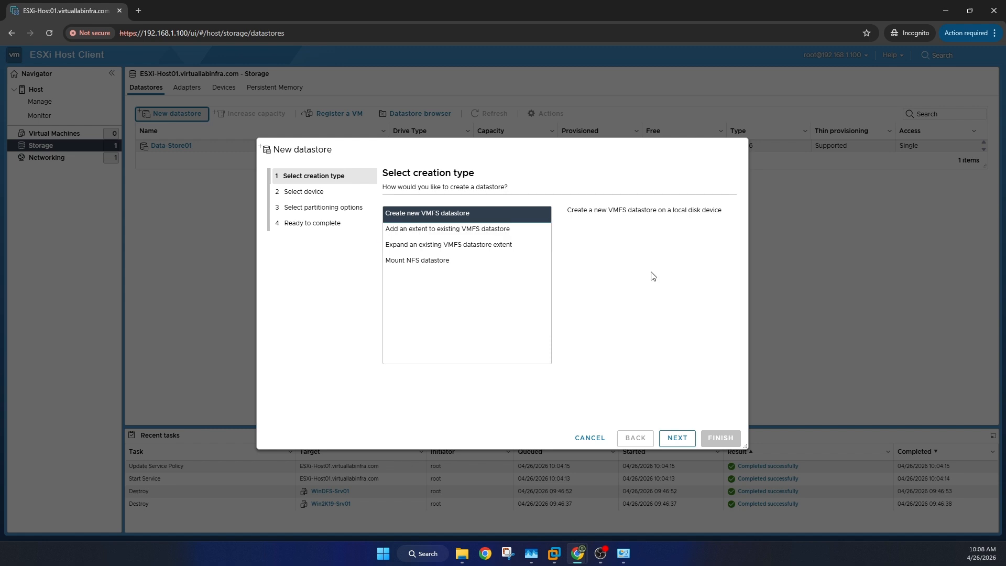
pyautogui.click(413, 231)
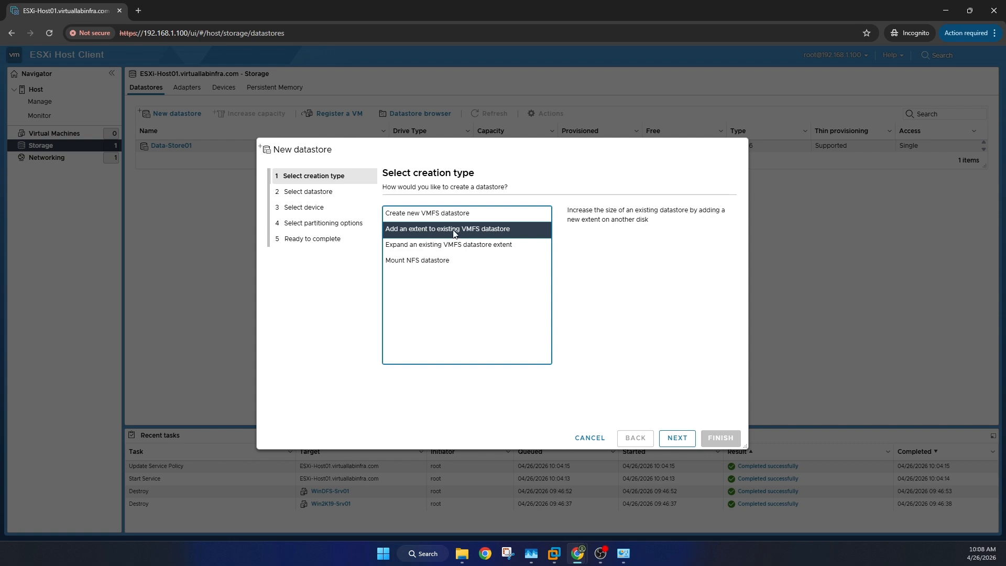
pyautogui.click(474, 255)
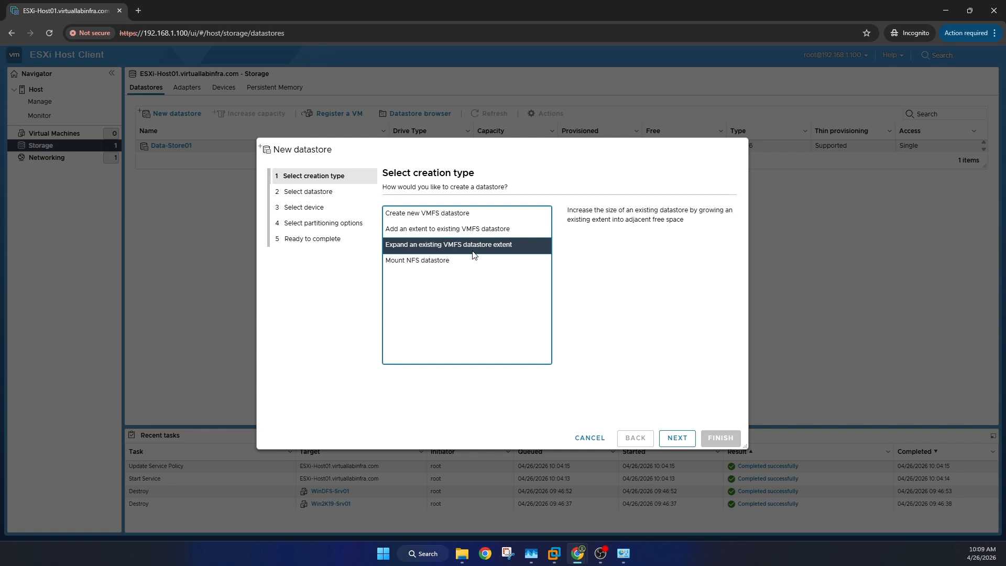
pyautogui.click(446, 260)
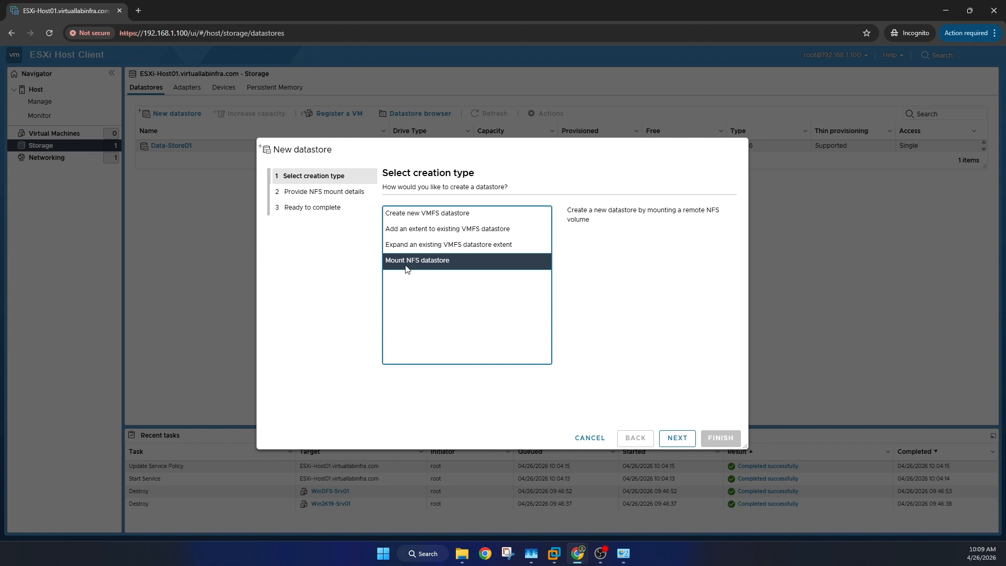
pyautogui.click(590, 437)
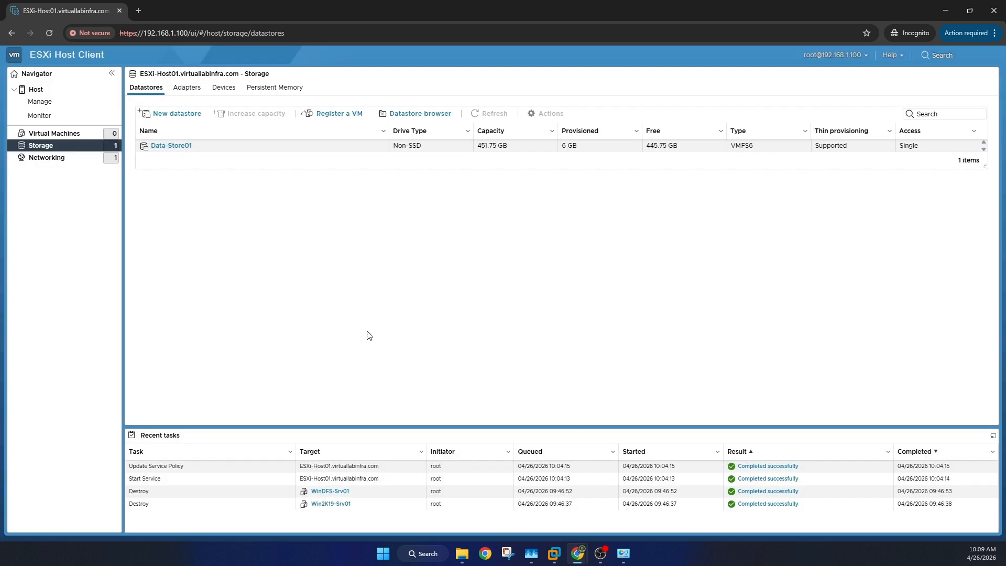
# - Check the host's port groups and the creation types offered for a new virtual machine, and cancel the wizard
pyautogui.click(48, 157)
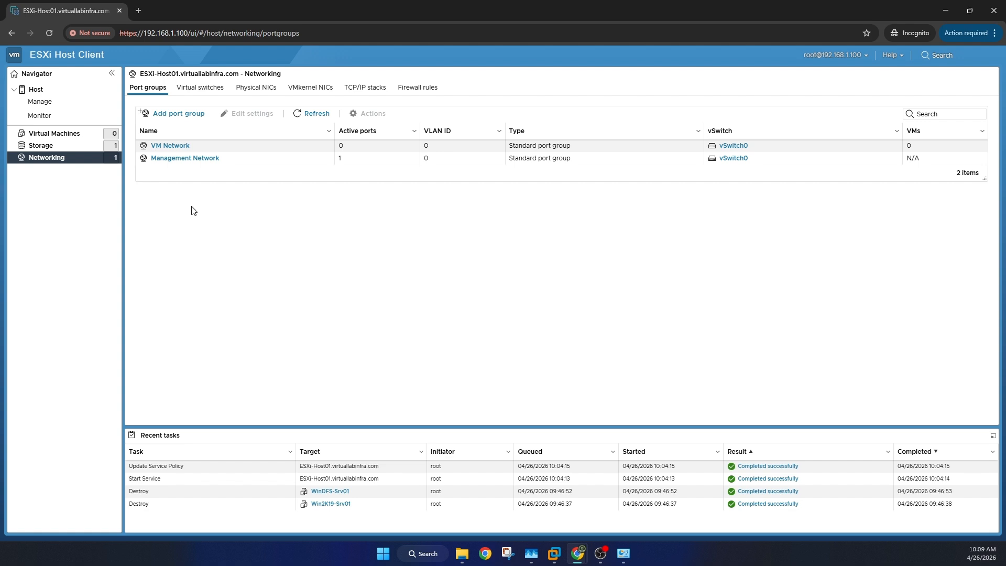
pyautogui.click(63, 134)
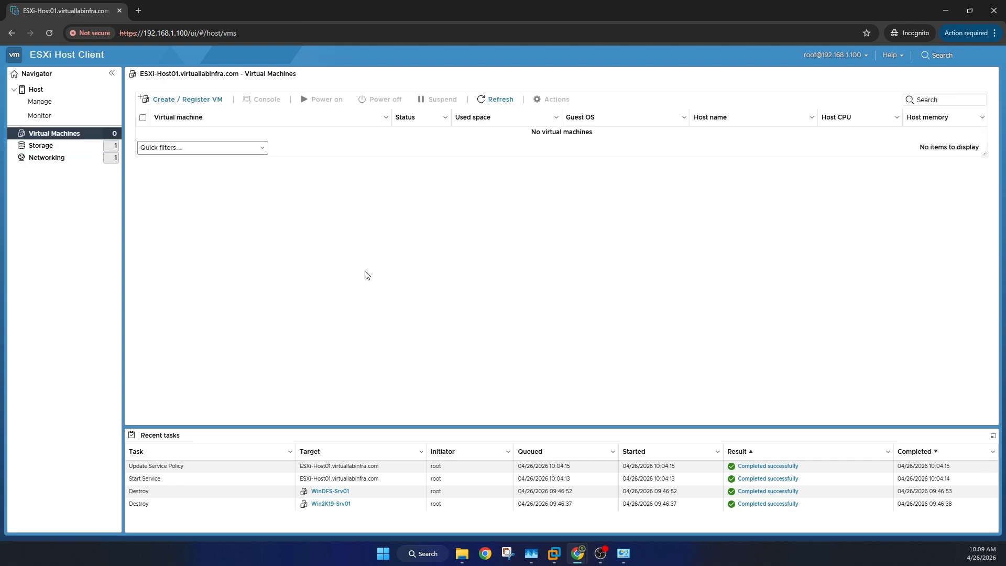
pyautogui.click(202, 99)
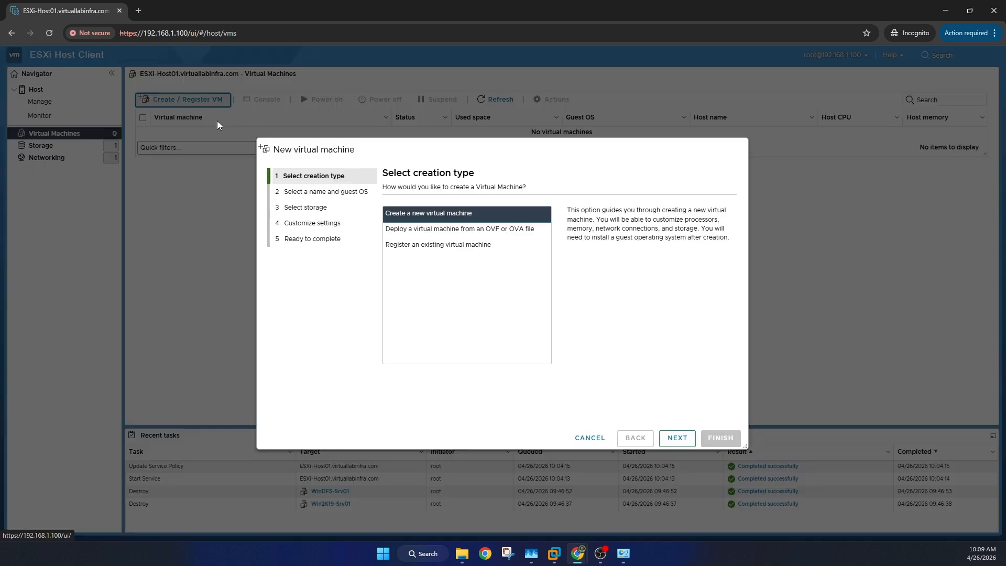
pyautogui.click(602, 438)
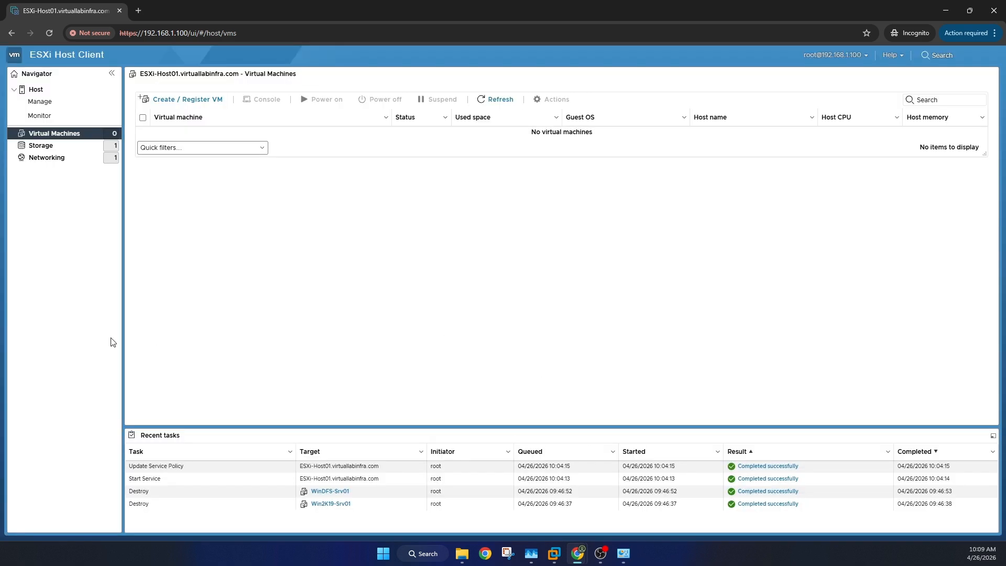
# - Browse the ISO folder on Data-Store01 and look at its CentOS-7 and SERV2019STD image files
pyautogui.click(45, 145)
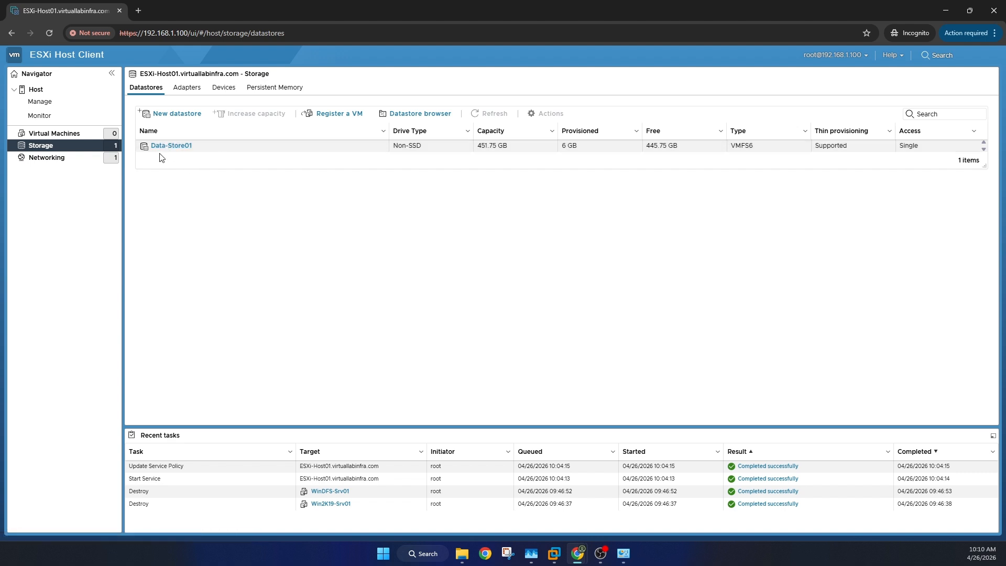
pyautogui.click(175, 150)
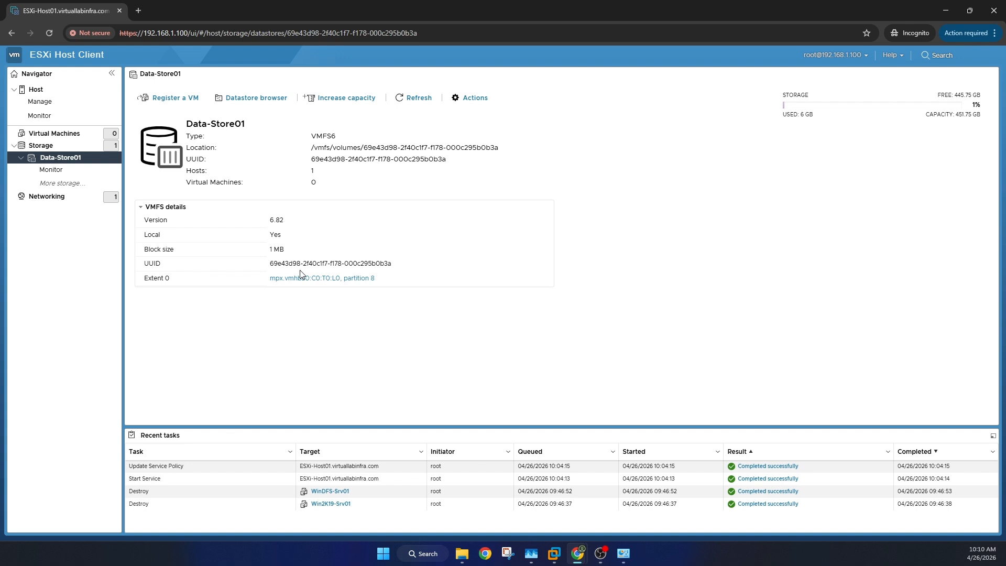
pyautogui.click(272, 99)
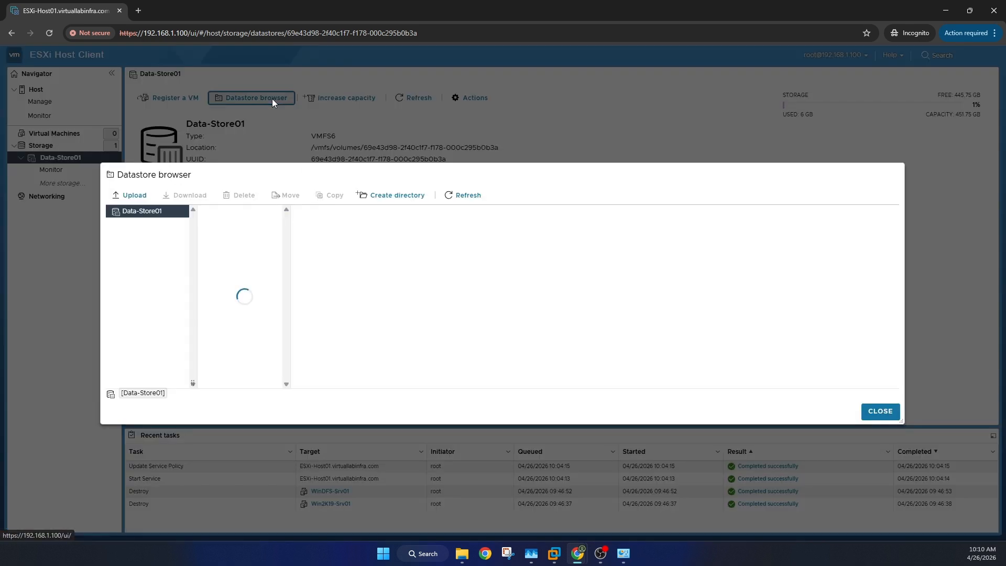
pyautogui.click(226, 227)
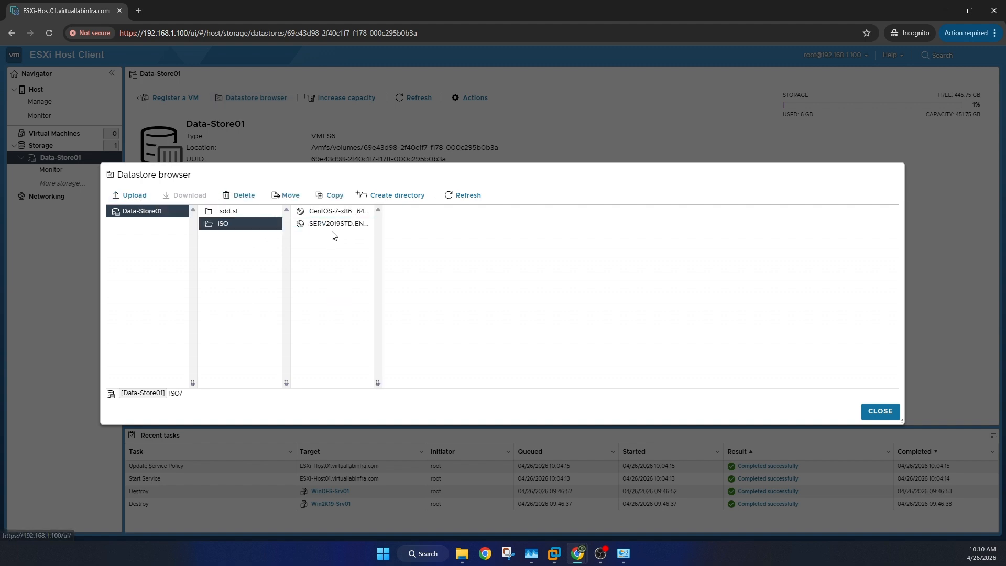
pyautogui.click(327, 214)
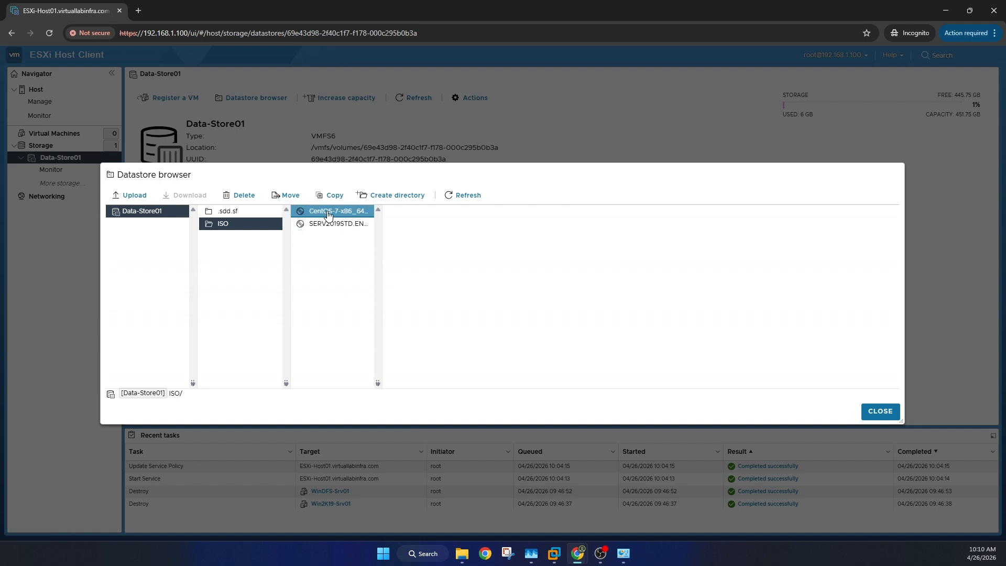
pyautogui.click(328, 226)
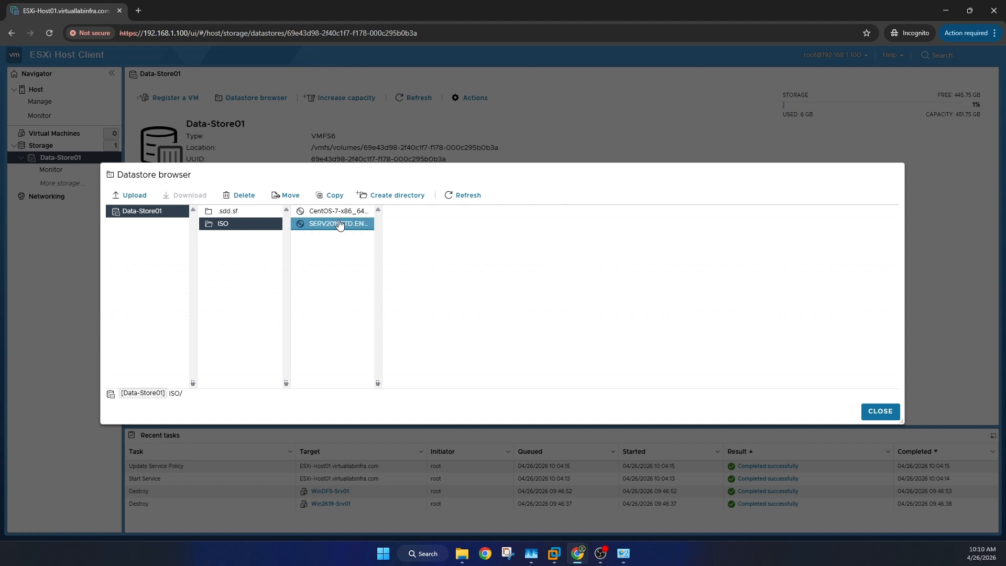
pyautogui.click(335, 213)
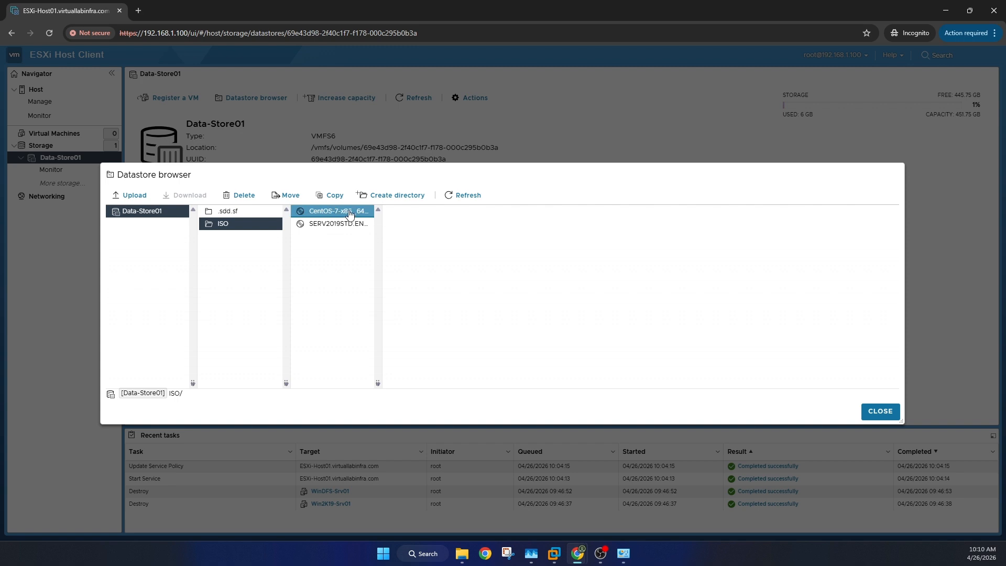
# - Look at the file details of SERV2019STD.ENU.MAR2020.ISO and close the datastore browser
pyautogui.click(346, 224)
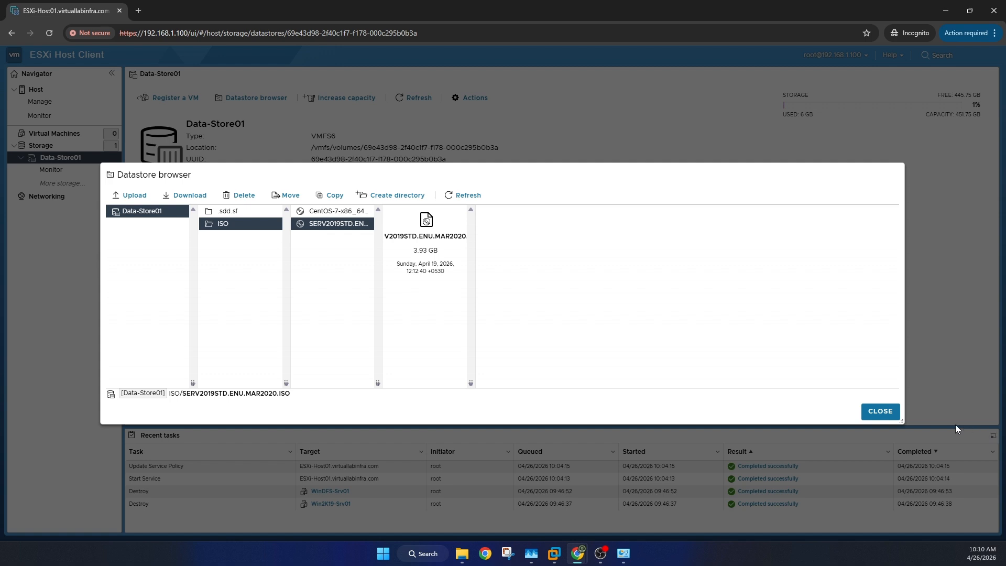
pyautogui.click(880, 411)
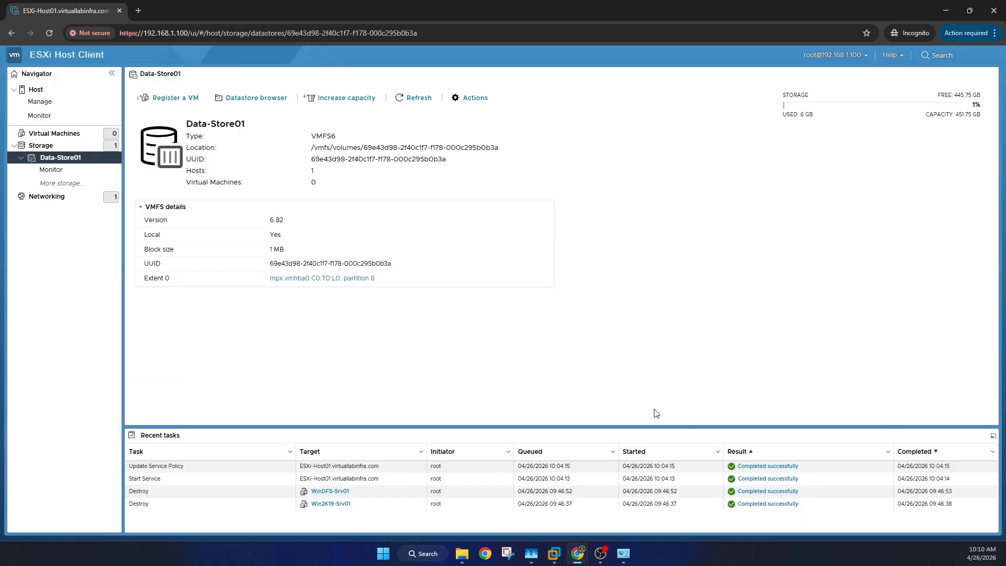
# - Open the new virtual machine wizard from the host's virtual machine inventory
pyautogui.click(50, 135)
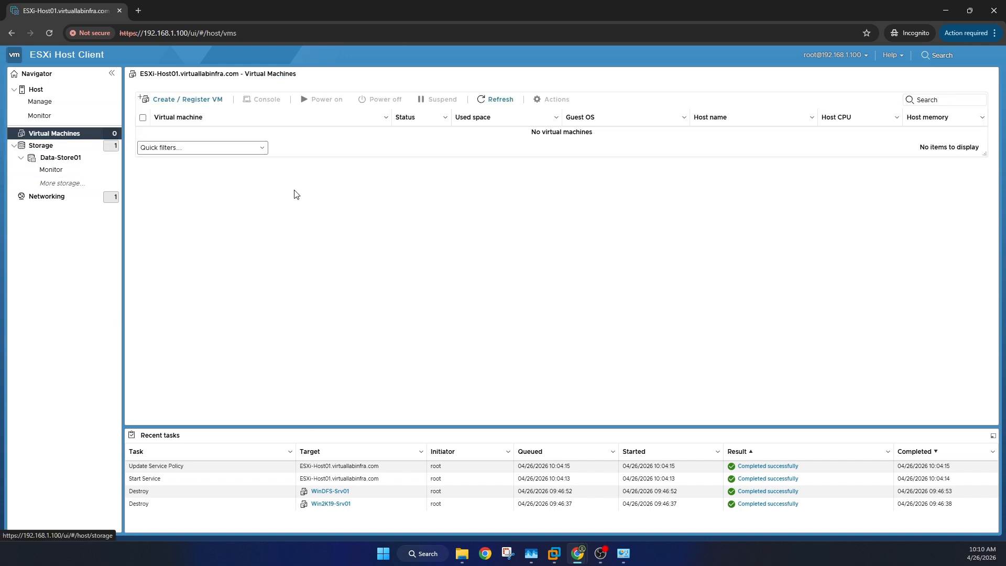
pyautogui.click(202, 100)
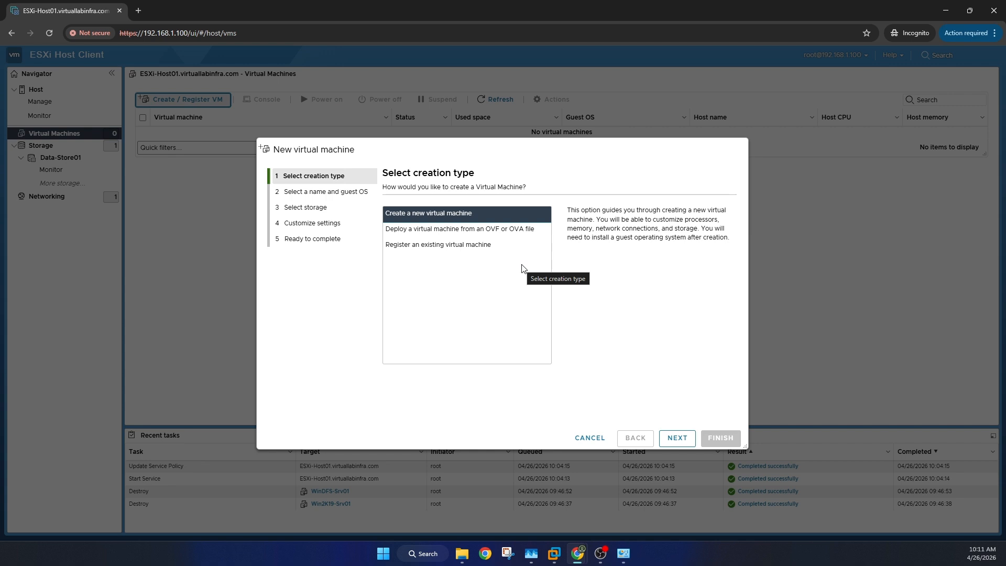
# - Review the OVF or OVA deployment option with its file selection, and the option for registering an existing virtual machine
pyautogui.click(524, 229)
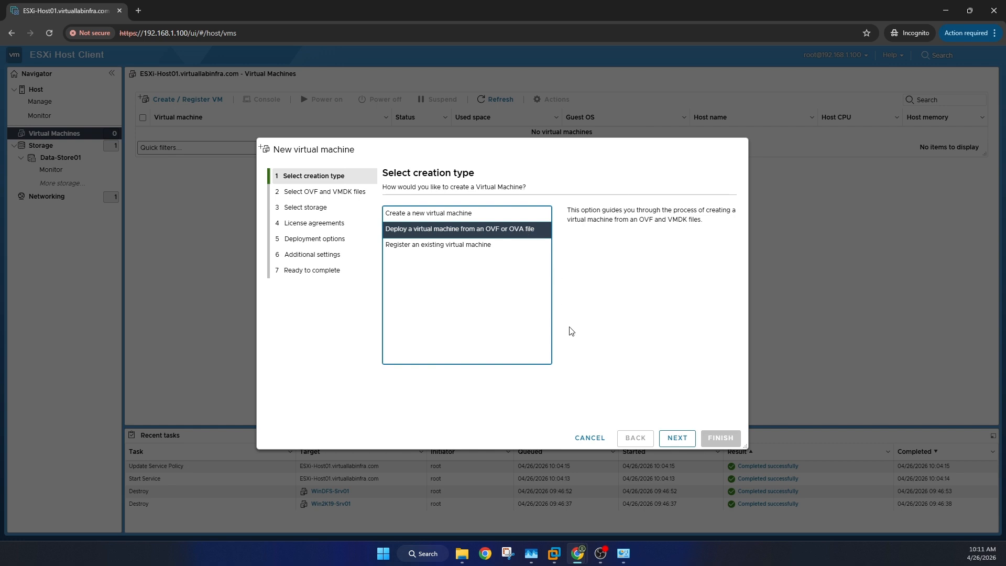
pyautogui.click(673, 439)
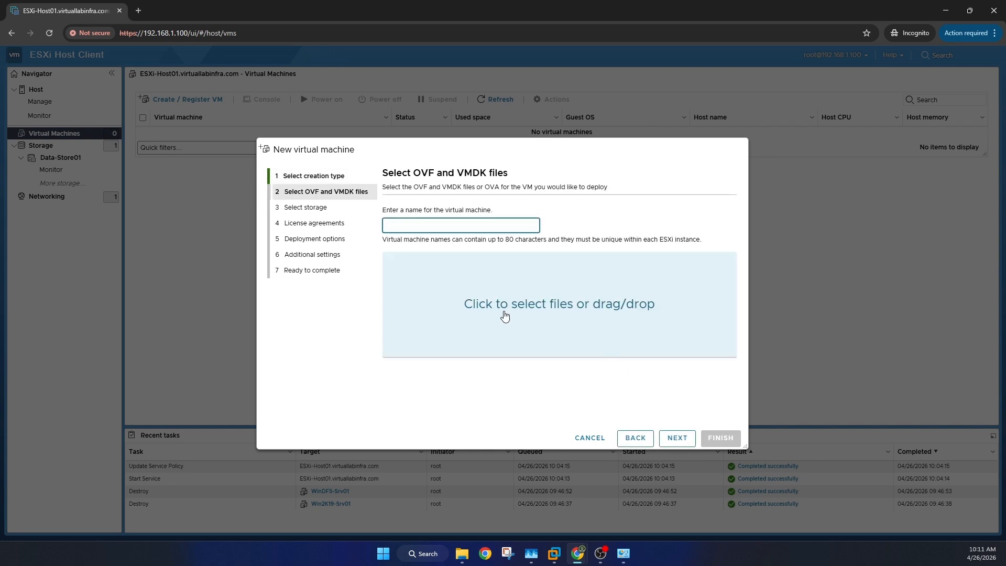
pyautogui.click(537, 326)
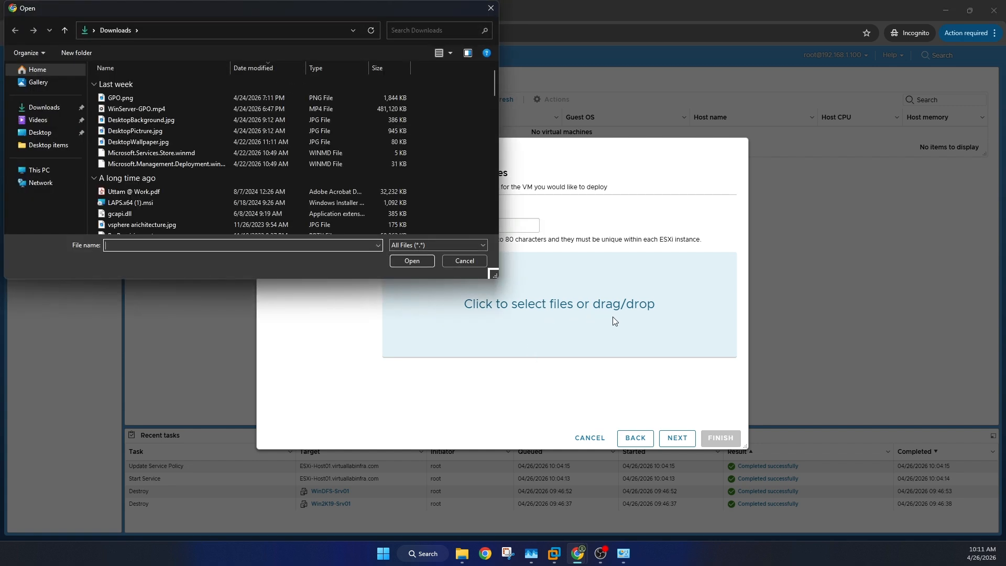
pyautogui.click(488, 9)
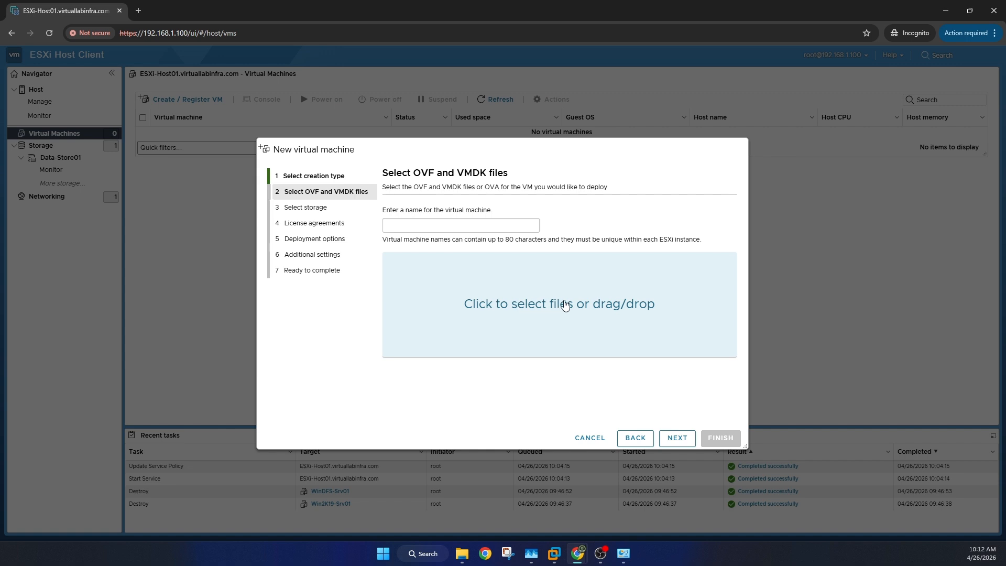
pyautogui.click(640, 439)
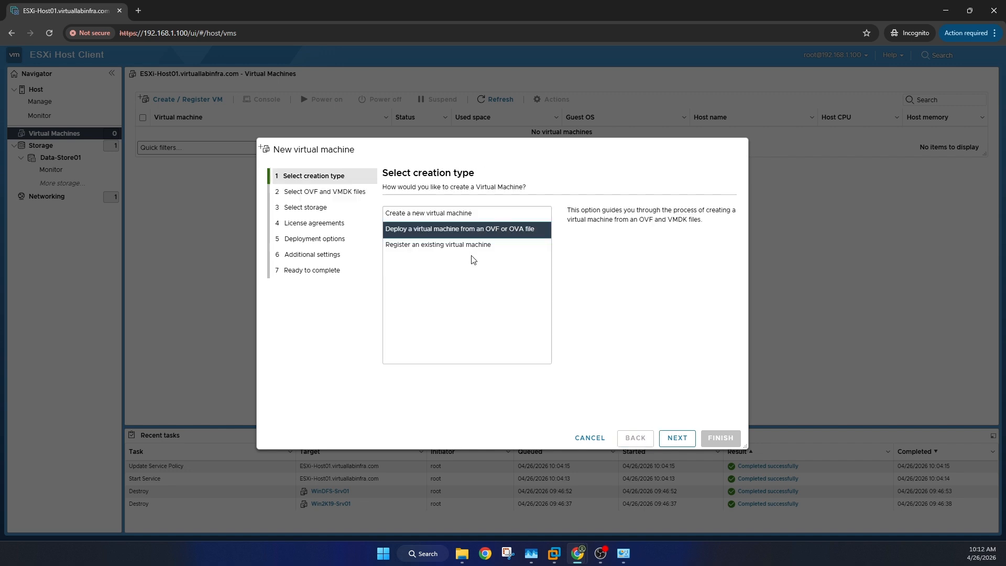
pyautogui.click(445, 252)
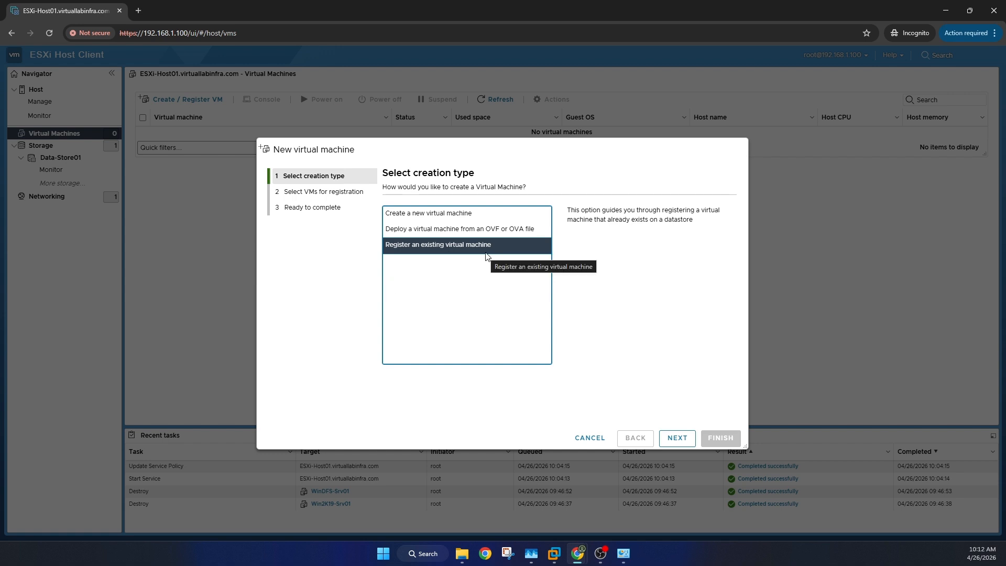
# - Choose to create a new virtual machine and name it TWinSrv-VM01
pyautogui.click(434, 212)
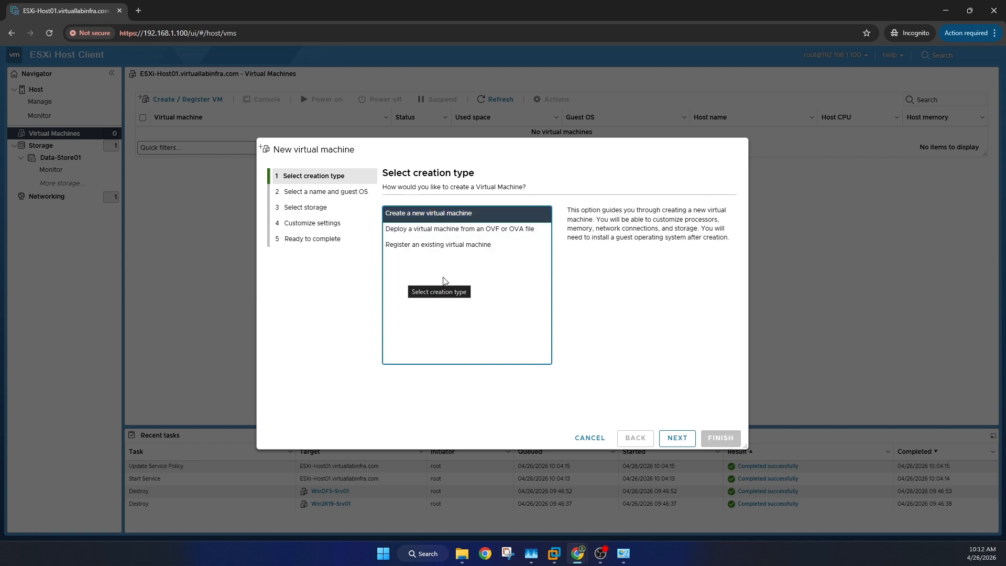
pyautogui.click(672, 439)
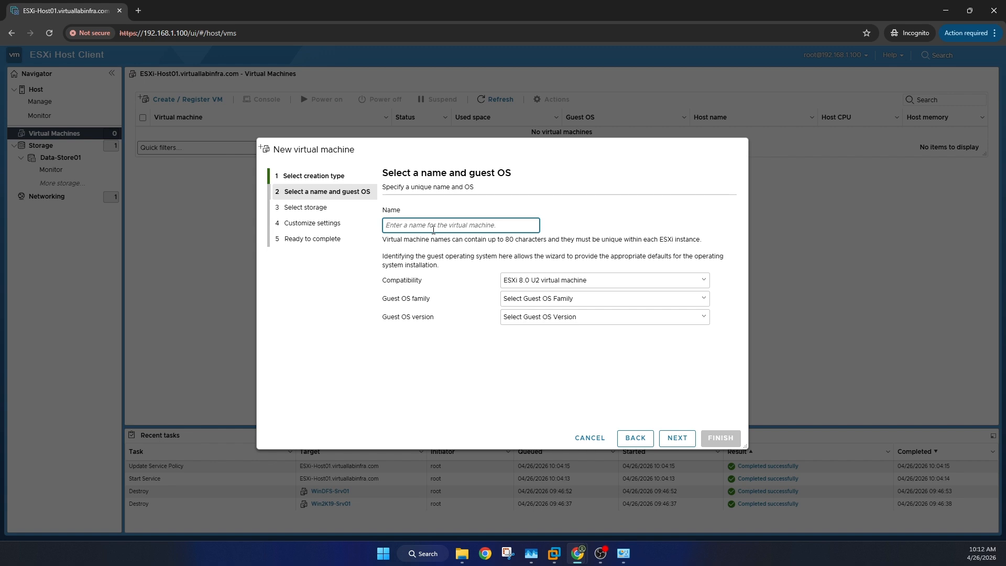
pyautogui.write('V')
pyautogui.press('BackSpace')
pyautogui.write('Win')
pyautogui.press('BackSpace')
pyautogui.press('BackSpace')
pyautogui.press('BackSpace')
pyautogui.write('TW')
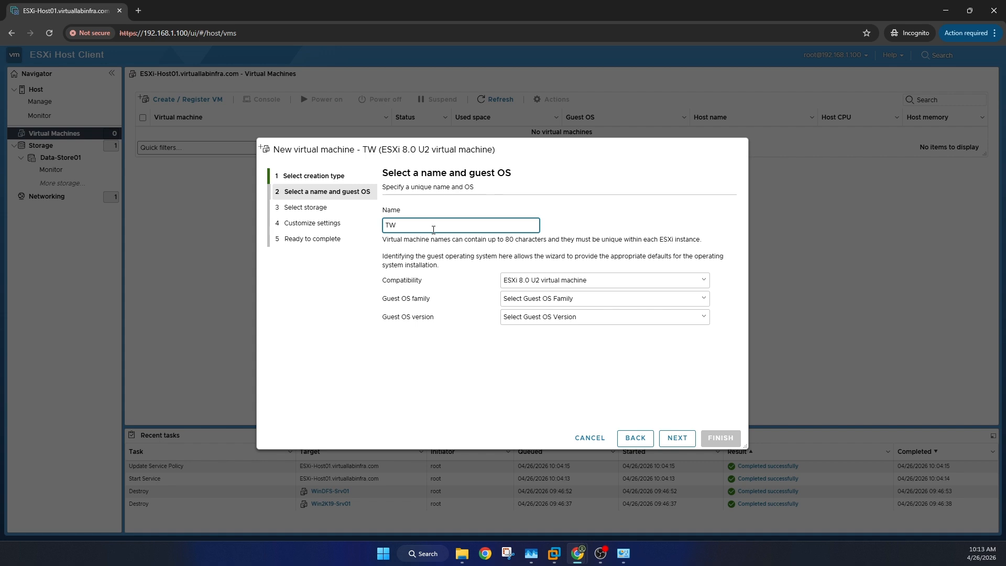
pyautogui.write('in')
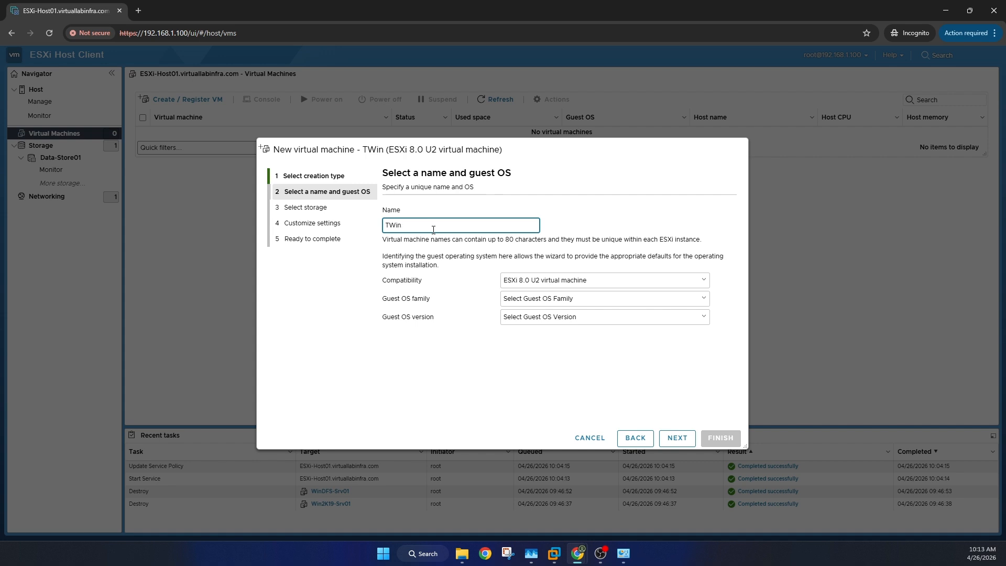
pyautogui.write('S')
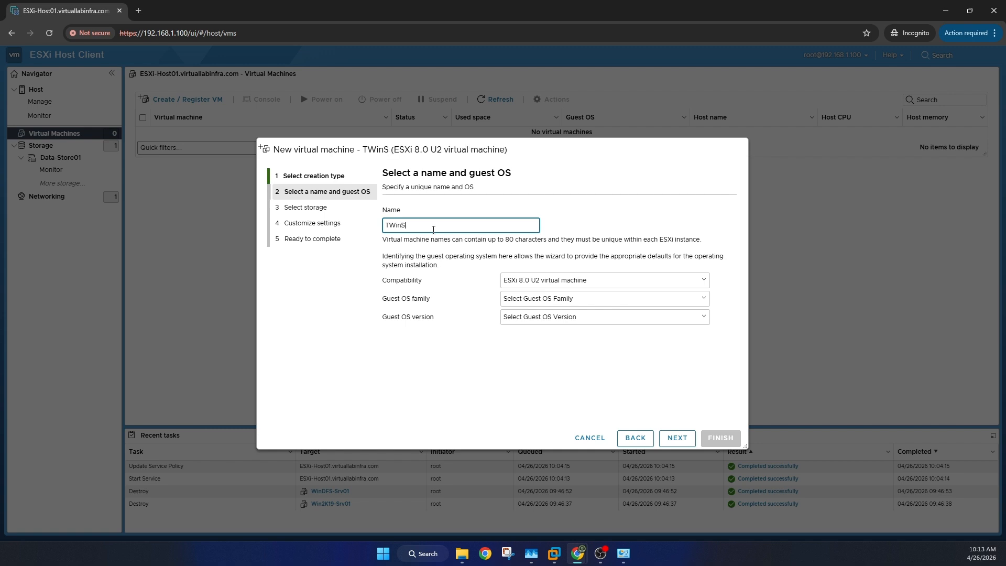
pyautogui.write('rv')
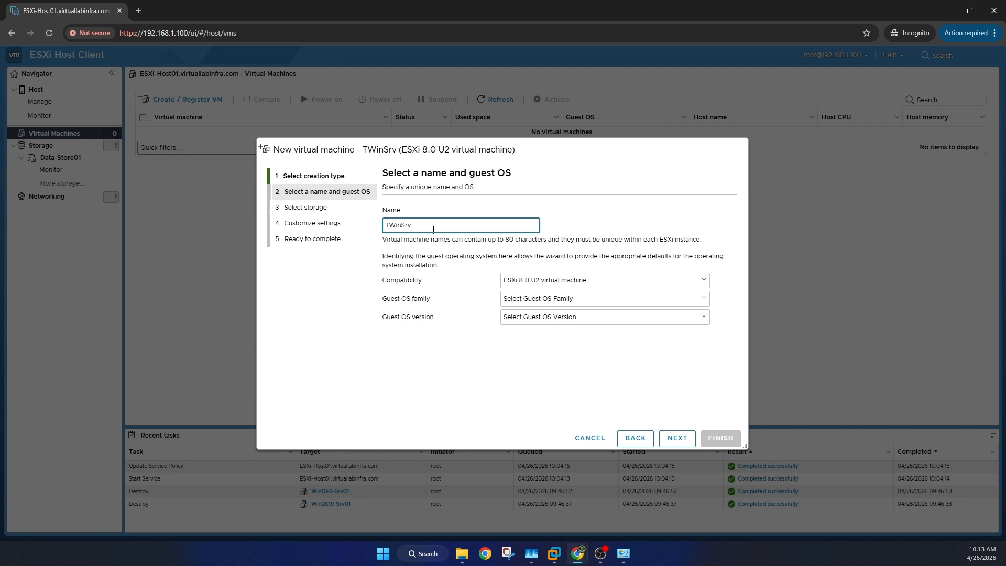
pyautogui.write('-')
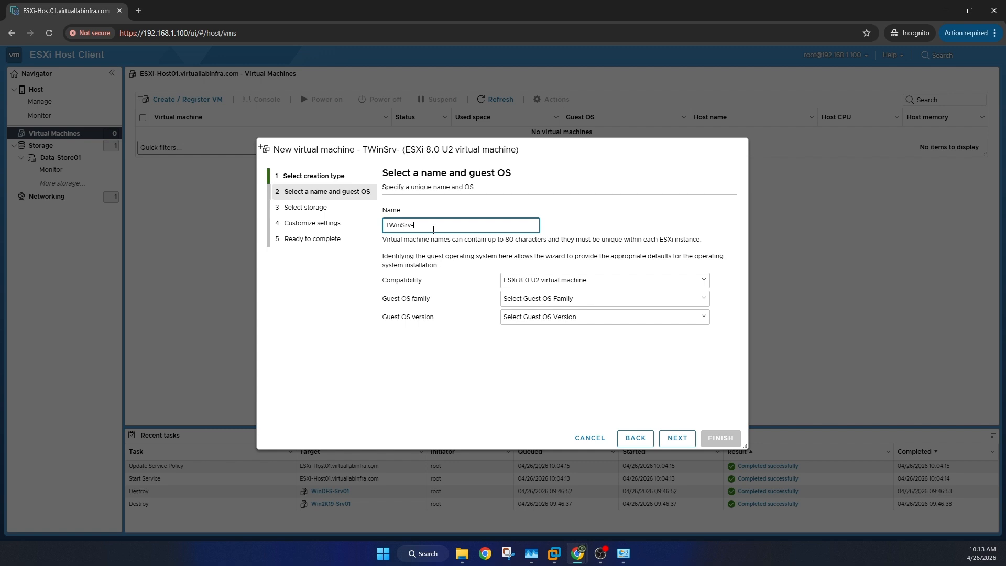
pyautogui.write('V')
pyautogui.press('BackSpace')
pyautogui.write('V')
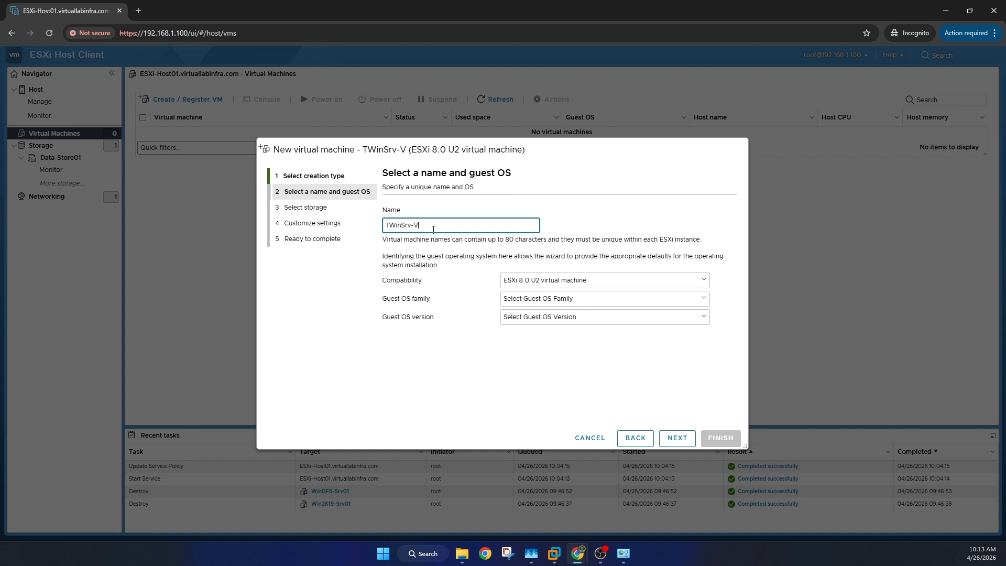
pyautogui.write('M01')
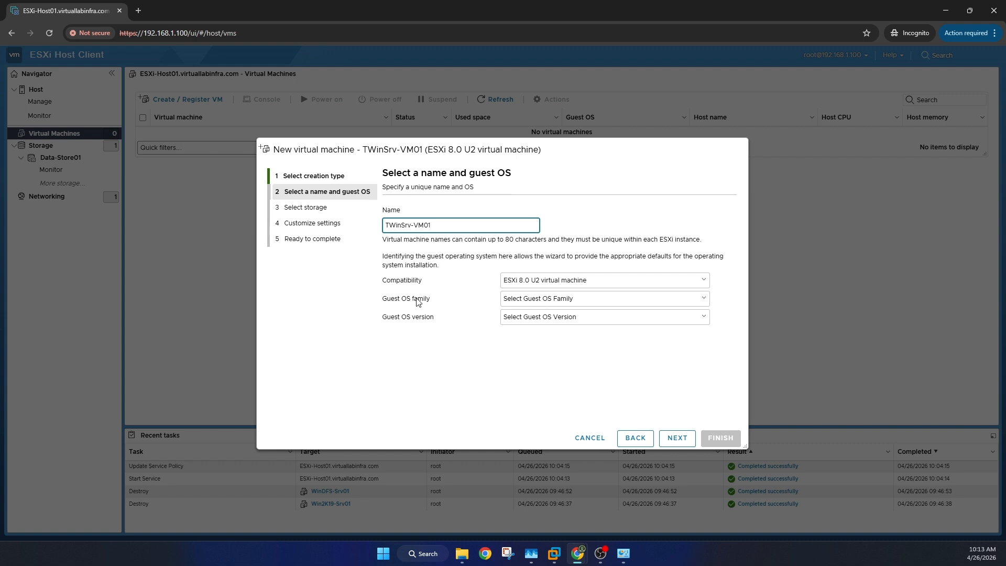
# - Set the guest OS to Windows, Microsoft Windows Server 2019 (64-bit), and accept Data-Store01 as the virtual machine's storage
pyautogui.click(561, 302)
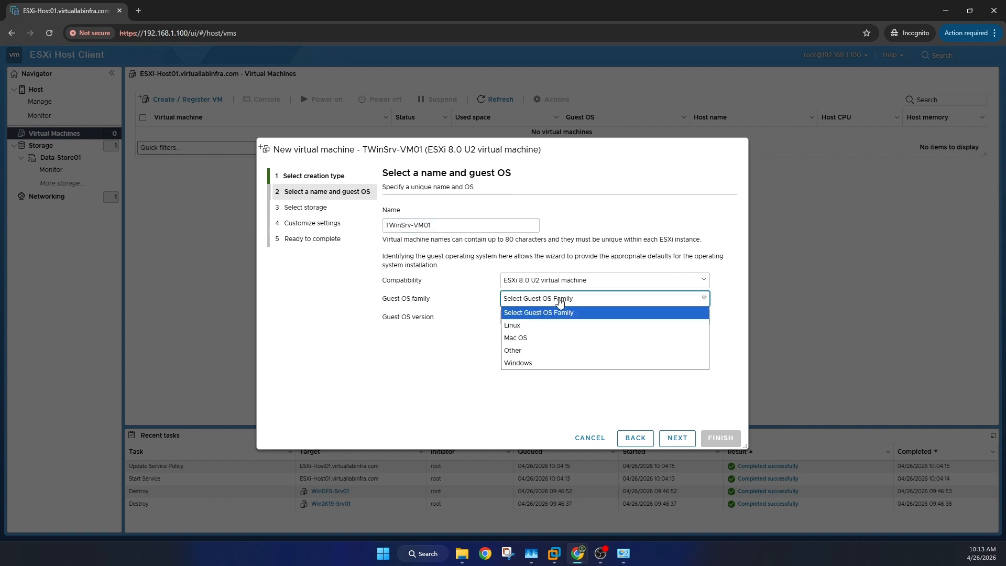
pyautogui.click(537, 365)
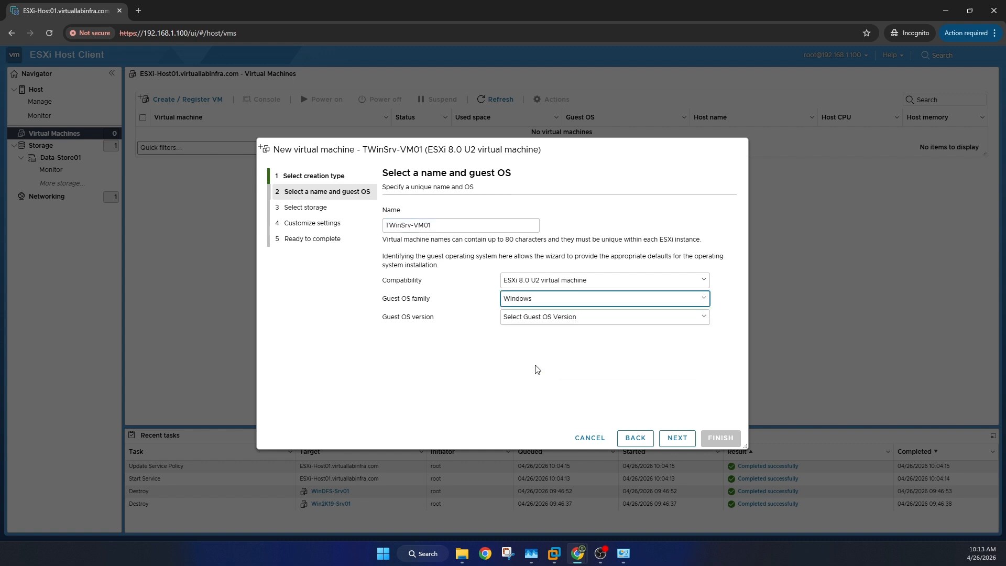
pyautogui.click(549, 322)
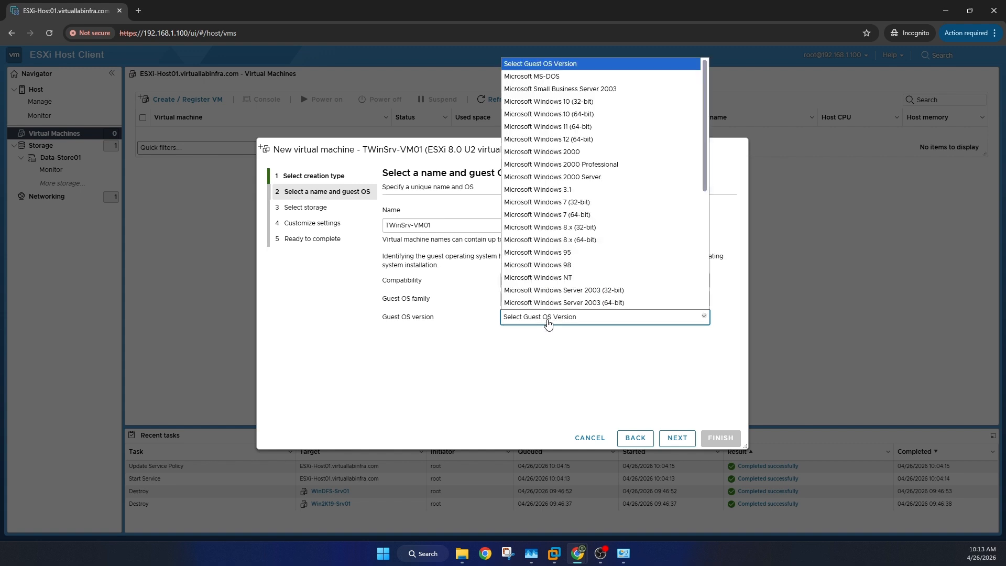
pyautogui.scroll(-4, 582, 288)
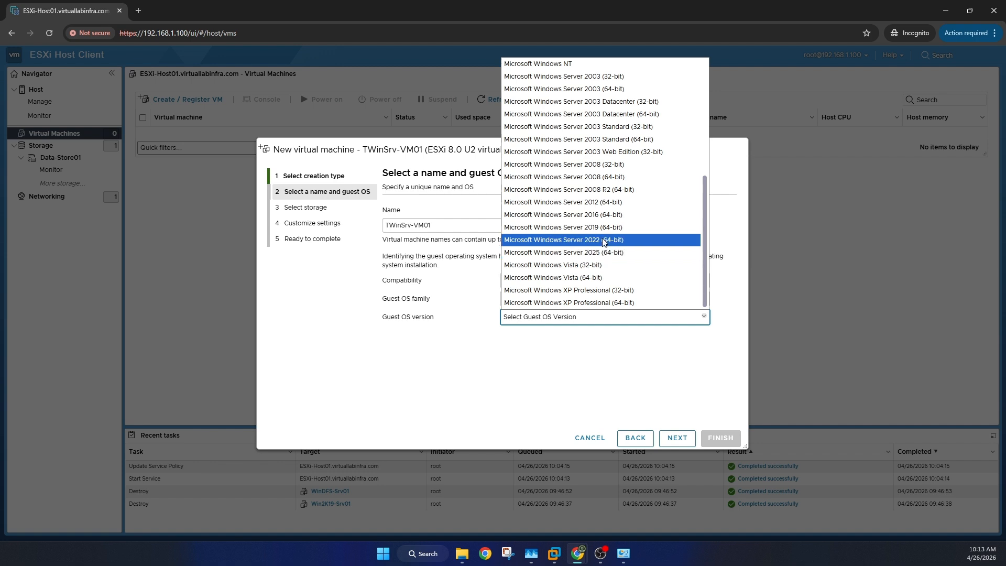
pyautogui.click(602, 234)
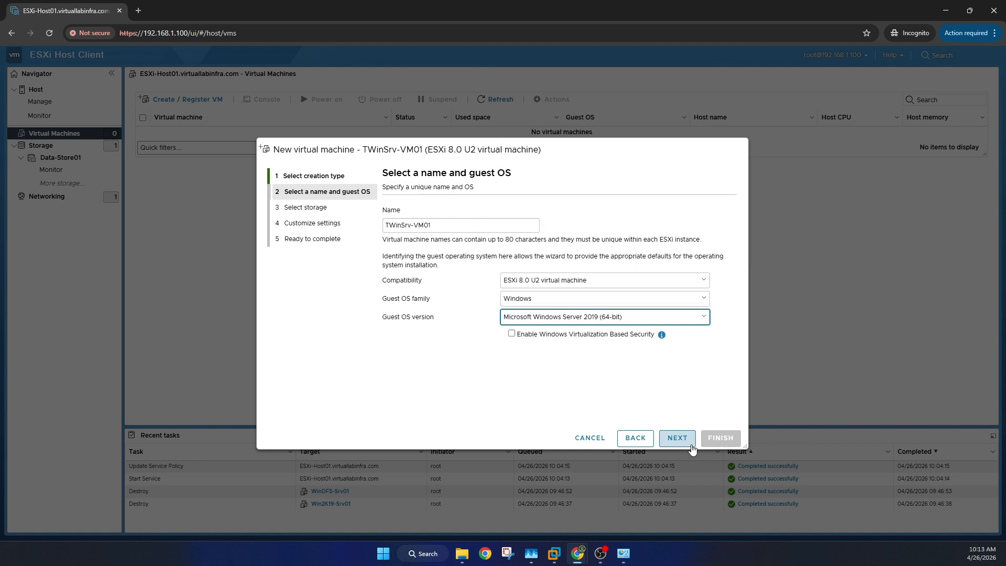
pyautogui.click(677, 438)
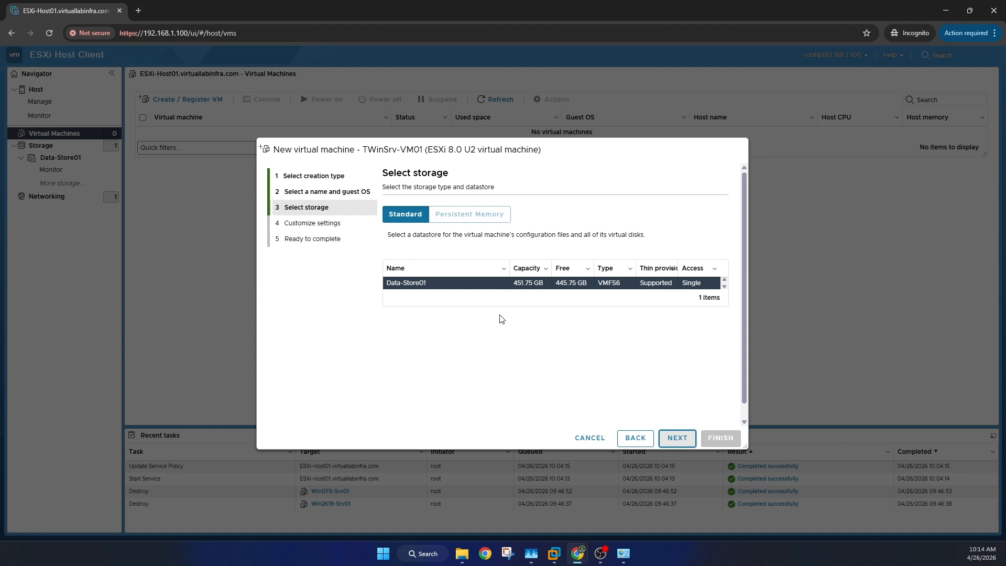
pyautogui.click(683, 439)
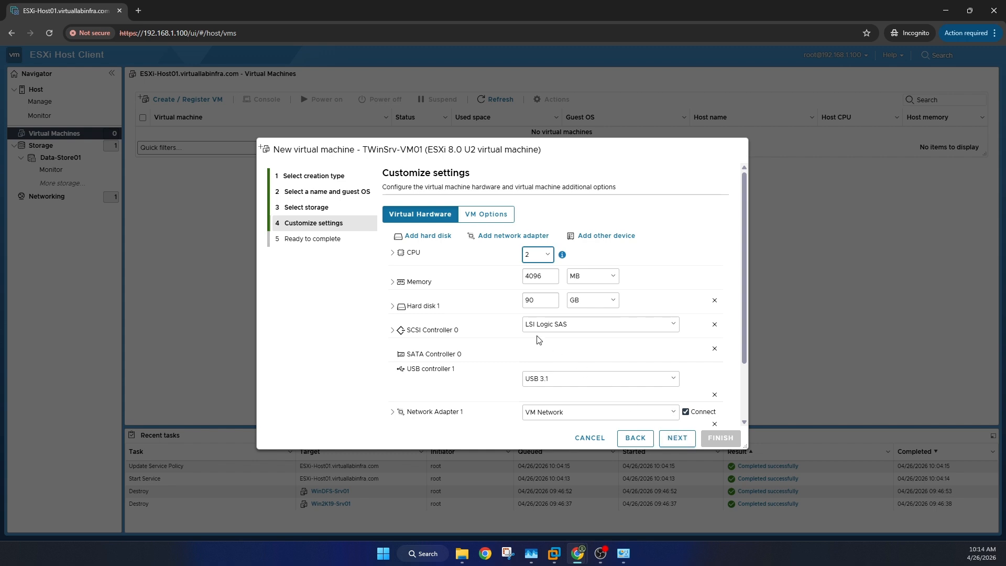
# - Set the virtual machine's memory to 2 GB and the size of Hard disk 1 to 50 GB
pyautogui.doubleClick(530, 275)
pyautogui.click(530, 276)
pyautogui.press('BackSpace')
pyautogui.write('2')
pyautogui.click(609, 277)
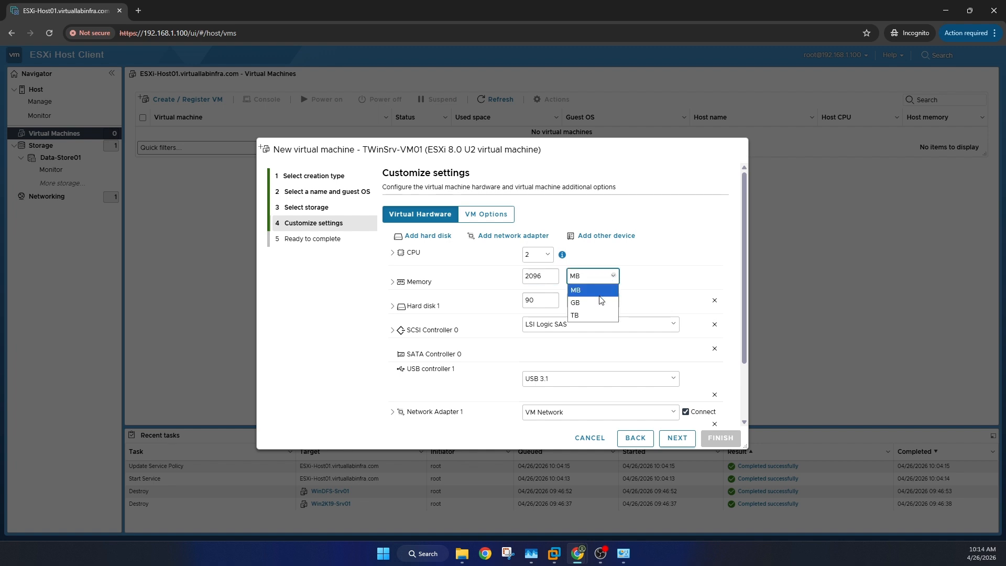
pyautogui.click(601, 288)
pyautogui.press('Down')
pyautogui.hotkey('shift', 'Tab')
pyautogui.write('2')
pyautogui.doubleClick(532, 304)
pyautogui.write('50')
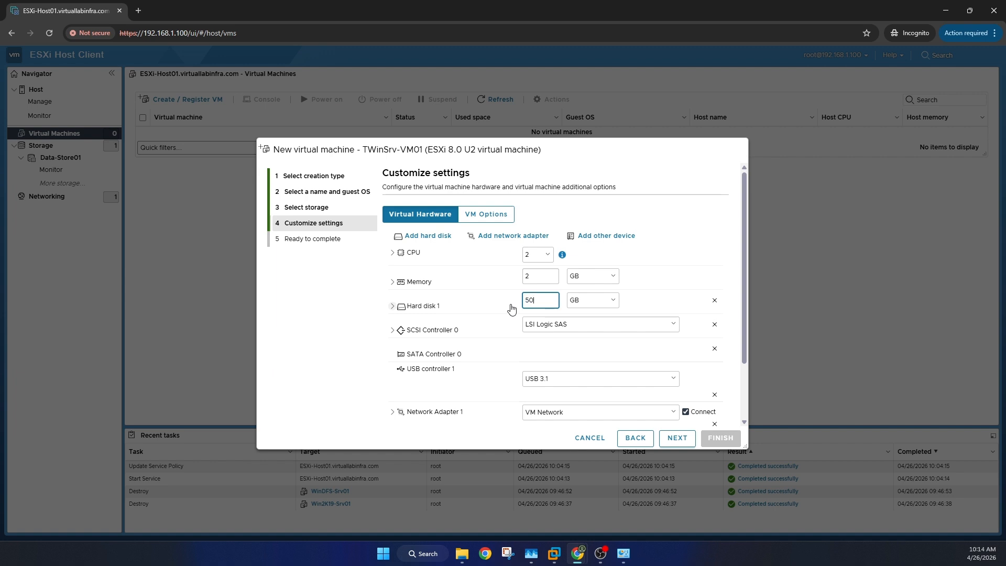
# - Set CD/DVD Drive 1 to a datastore ISO file, using SERV2019STD.ENU.MAR2020.ISO from the ISO folder on Data-Store01
pyautogui.scroll(-2, 511, 309)
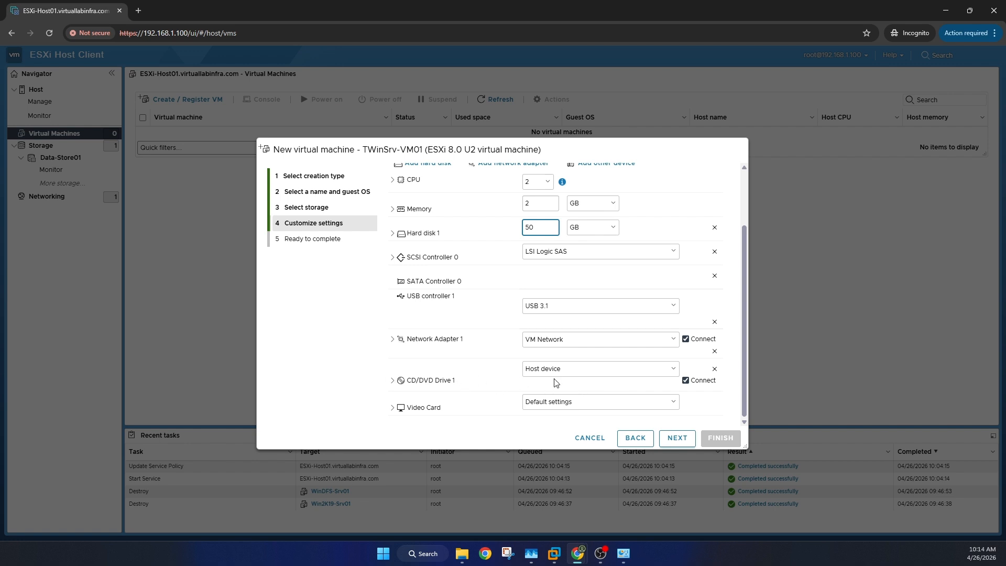
pyautogui.click(441, 382)
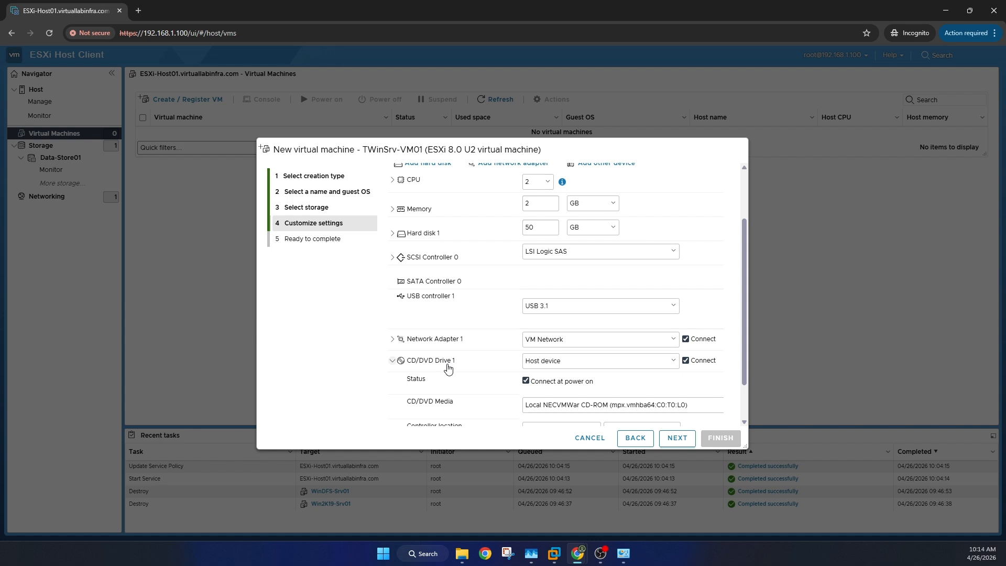
pyautogui.click(550, 361)
pyautogui.click(554, 387)
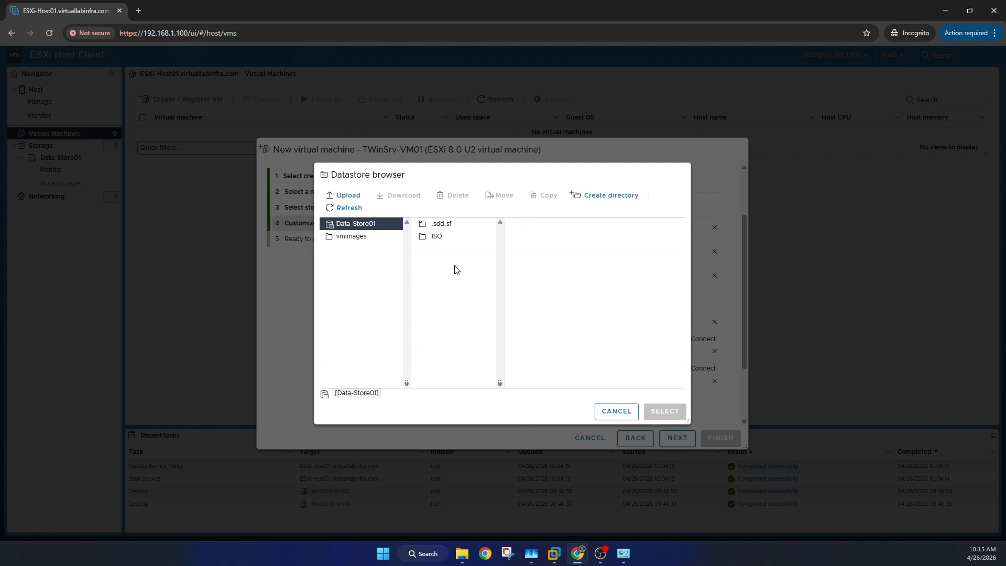
pyautogui.click(427, 237)
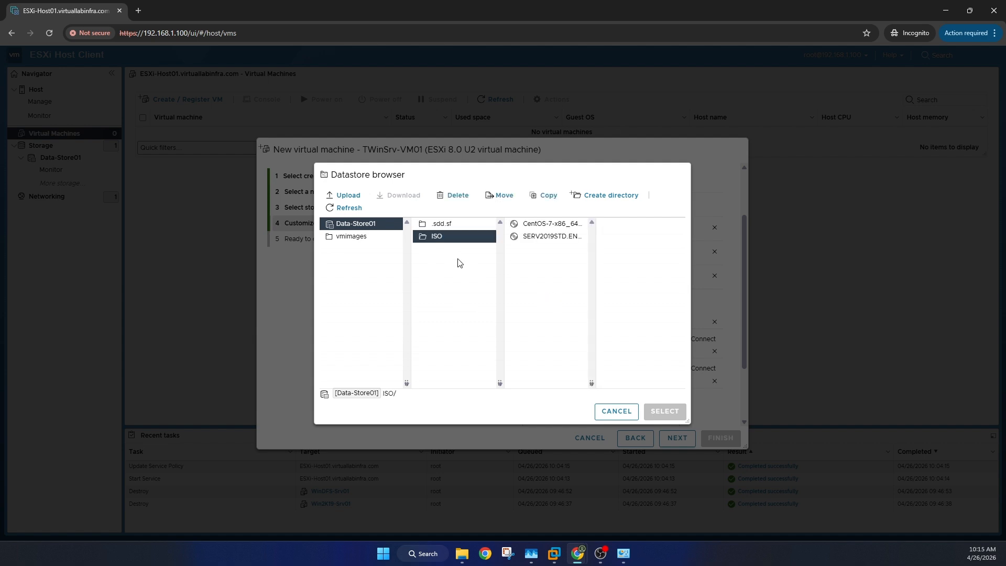
pyautogui.click(545, 238)
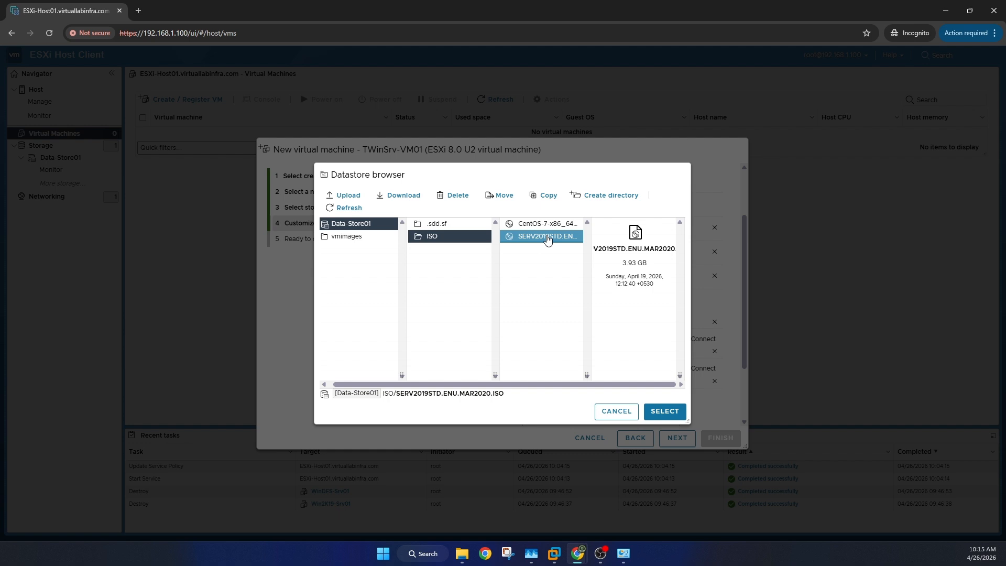
pyautogui.click(664, 412)
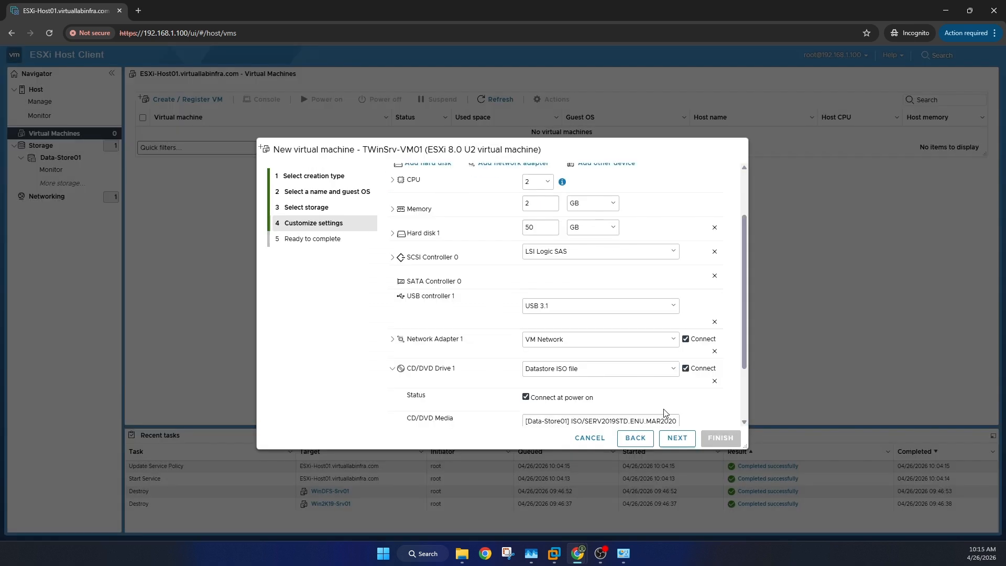
pyautogui.scroll(-2, 651, 345)
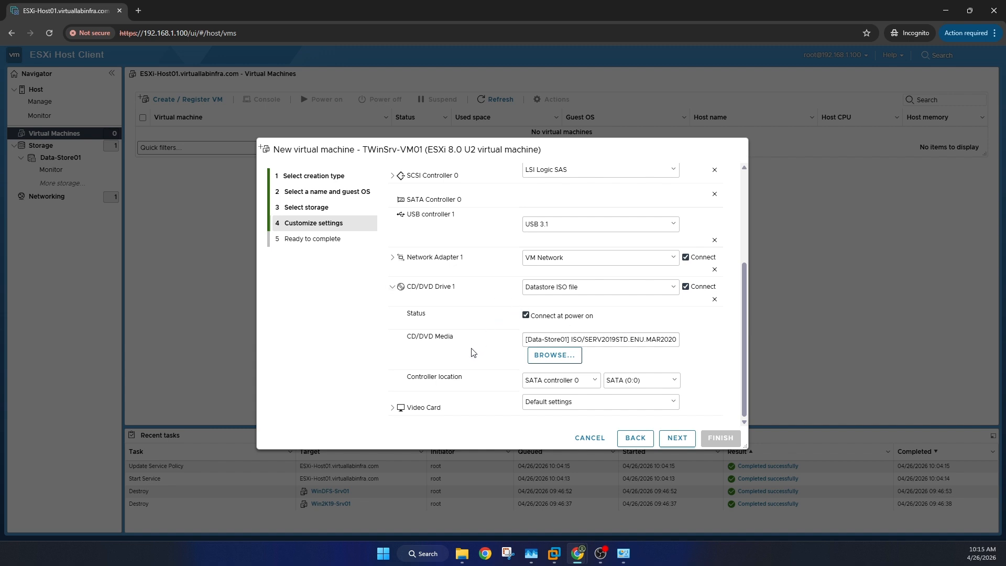
# - Set the disk provisioning of Hard disk 1 to Thin provisioned
pyautogui.scroll(3, 430, 210)
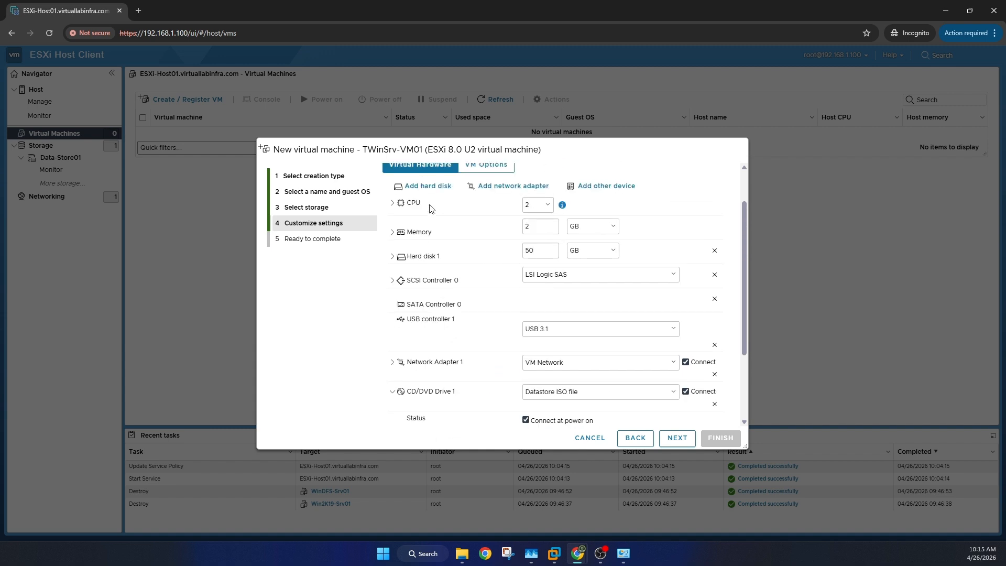
pyautogui.click(427, 258)
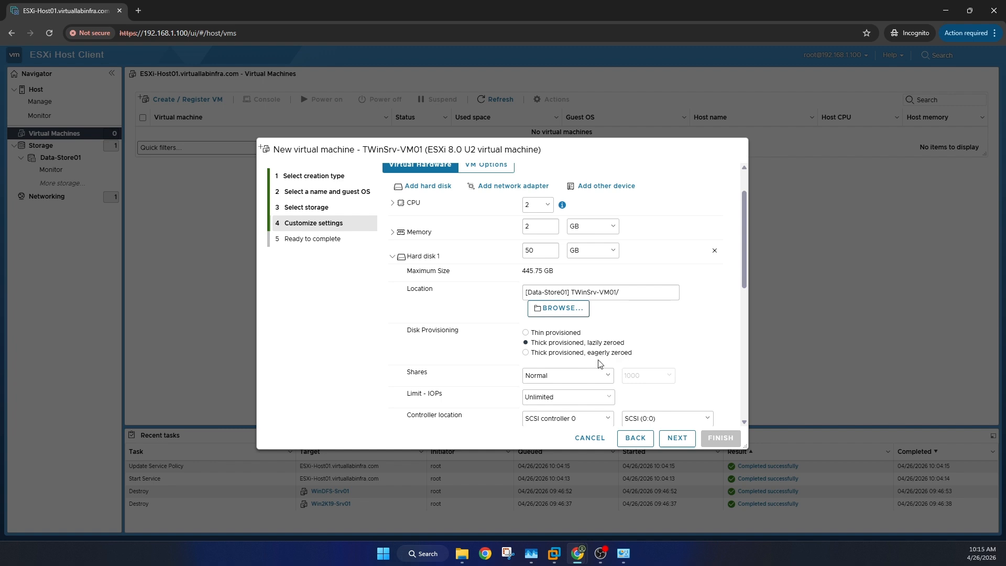
pyautogui.click(570, 334)
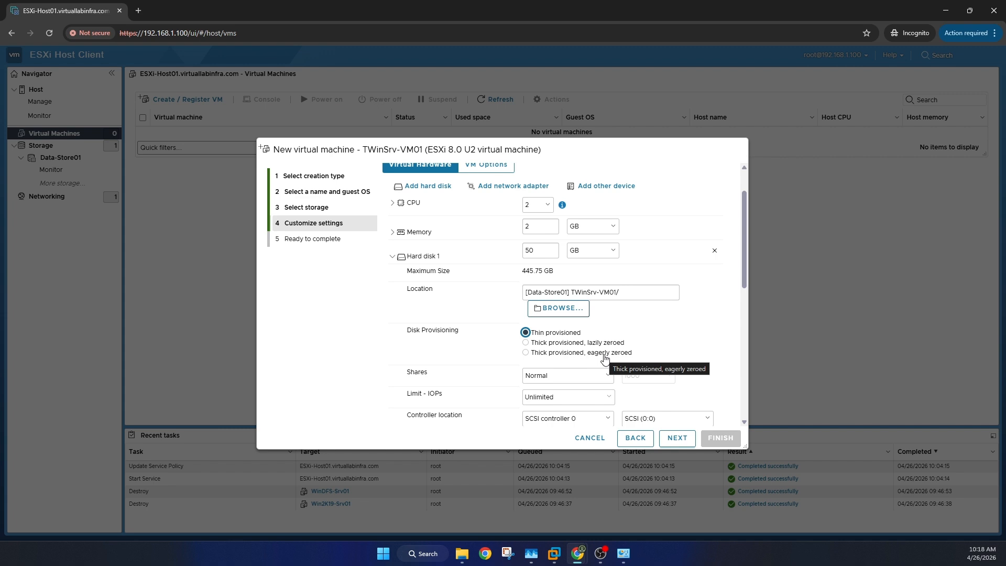
pyautogui.scroll(-1, 631, 344)
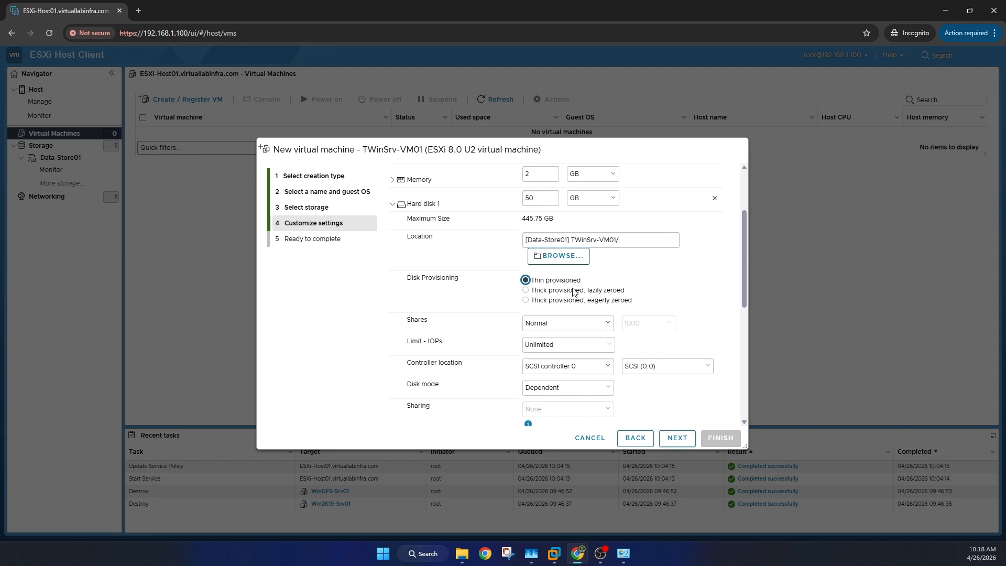
# - Review the summary of TWinSrv-VM01's settings and finish creating the virtual machine
pyautogui.click(676, 439)
pyautogui.scroll(3, 573, 272)
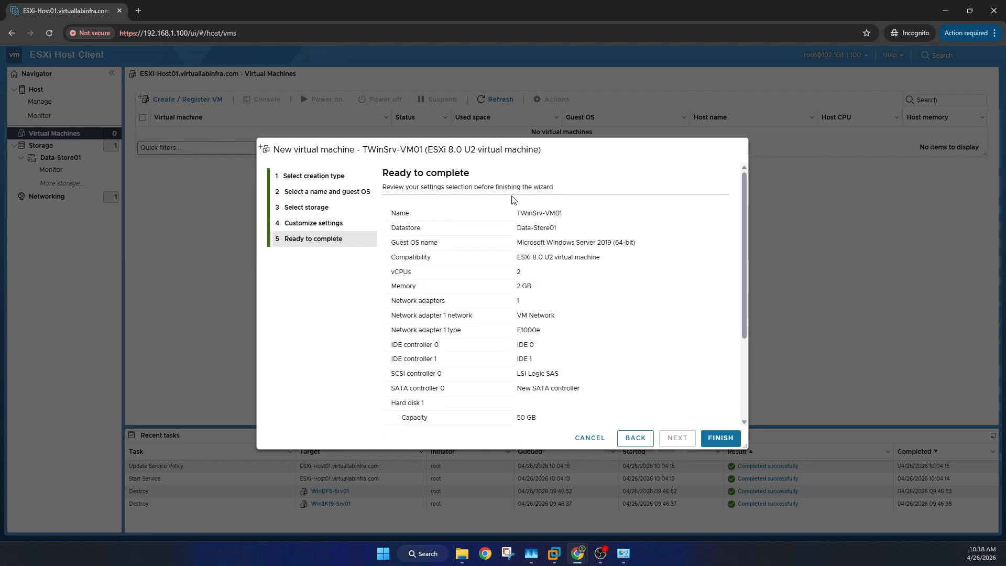
pyautogui.scroll(-5, 549, 256)
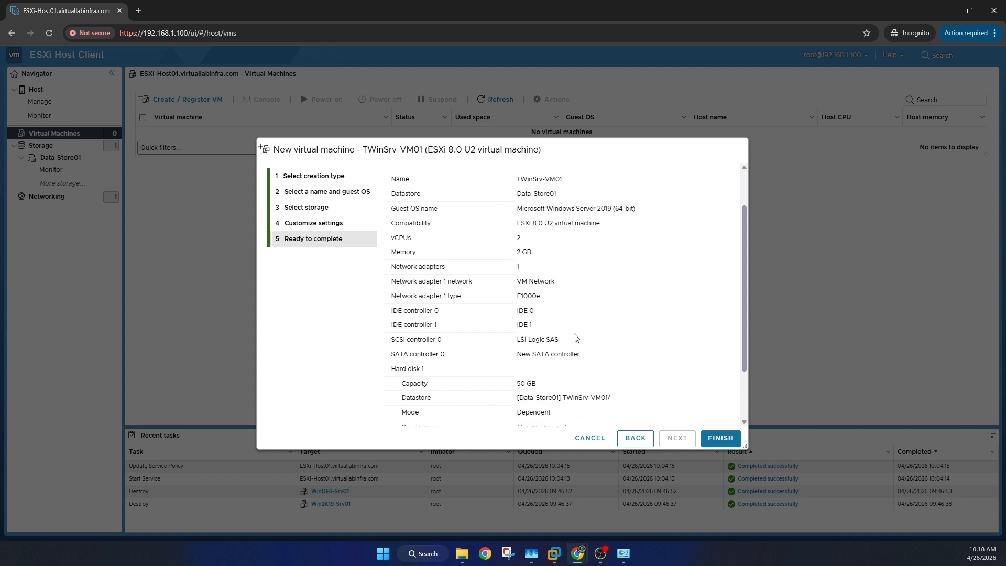
pyautogui.click(715, 437)
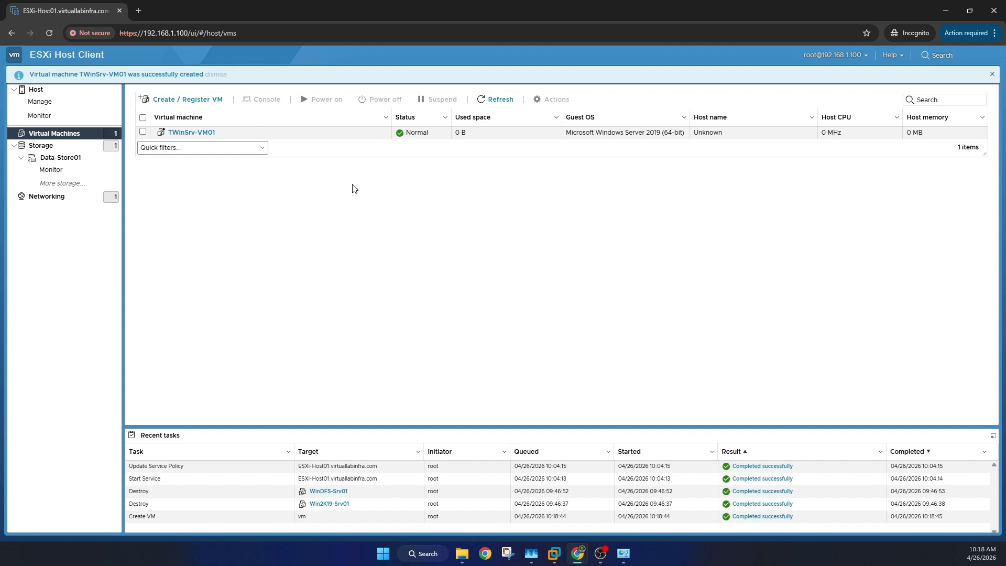
# - Power on TWinSrv-VM01 with its browser console open and boot it from the installation disc
pyautogui.click(190, 134)
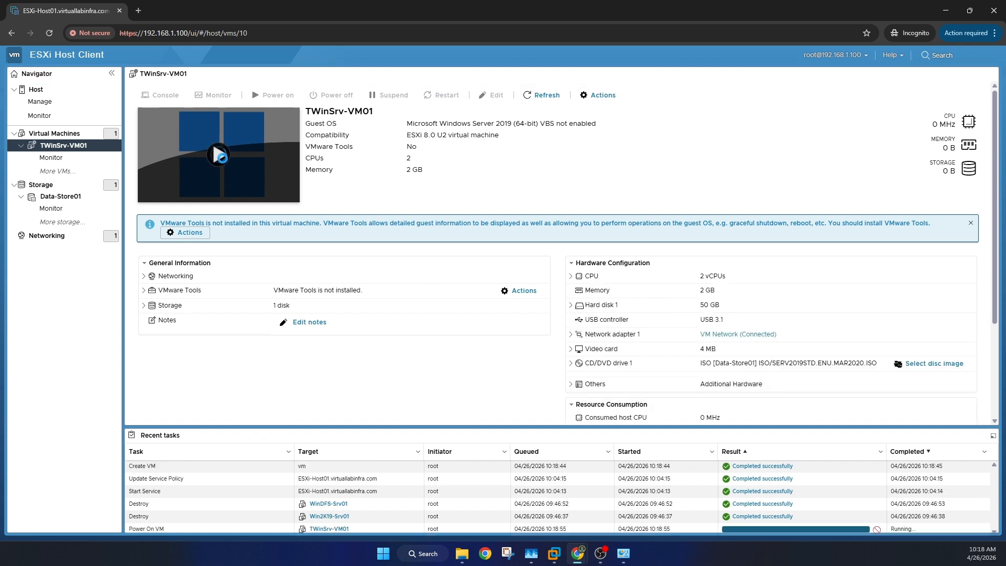
pyautogui.click(218, 154)
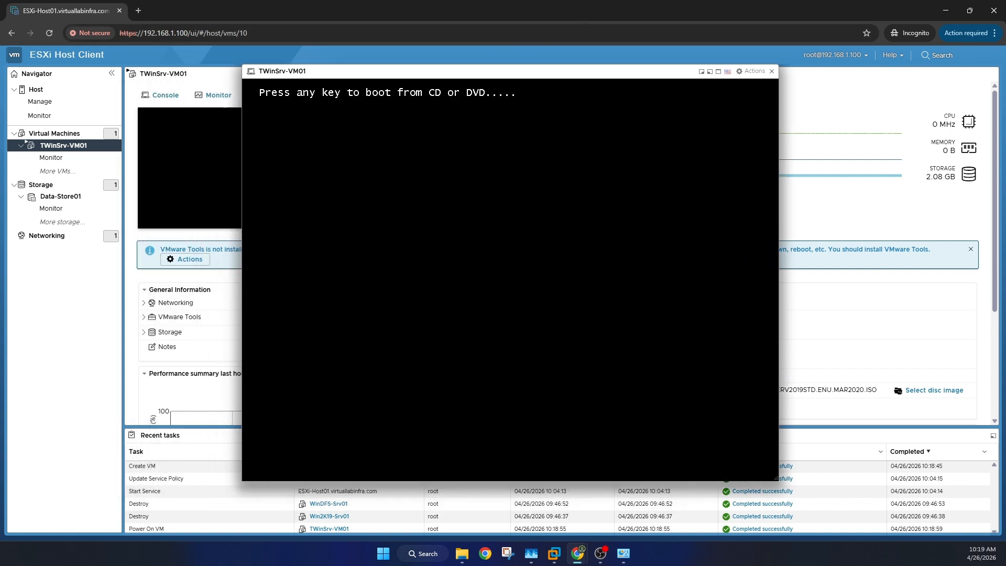
pyautogui.press('Return')
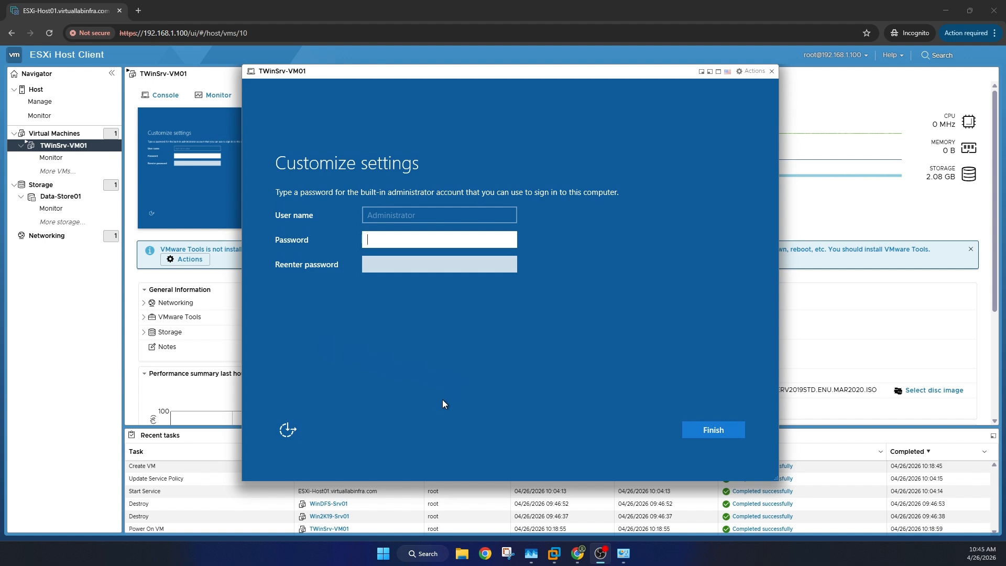
# - Try to set the password of the built-in Administrator account in Windows setup
pyautogui.click(403, 240)
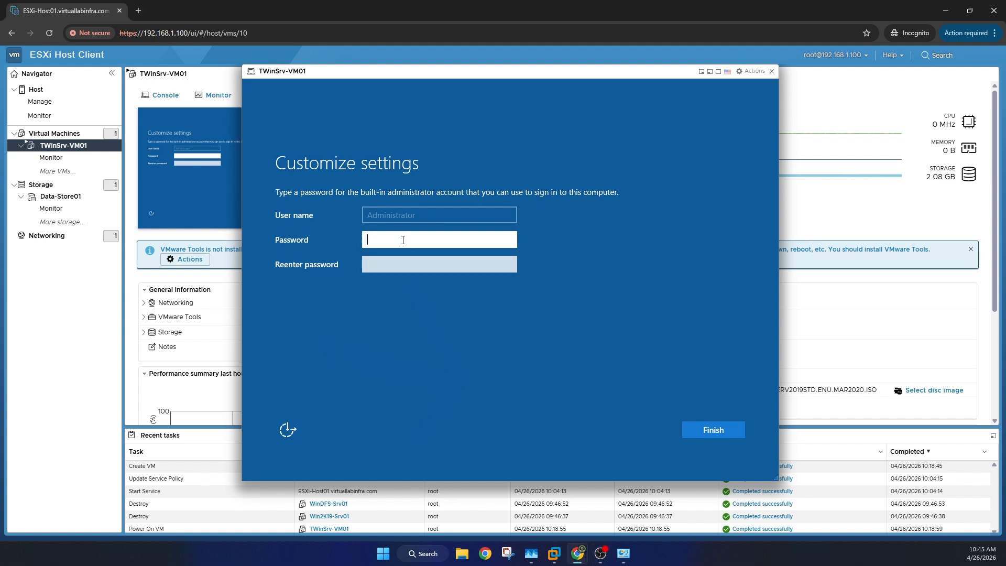
pyautogui.write('••••••••••')
pyautogui.press('Return')
pyautogui.write('•••••')
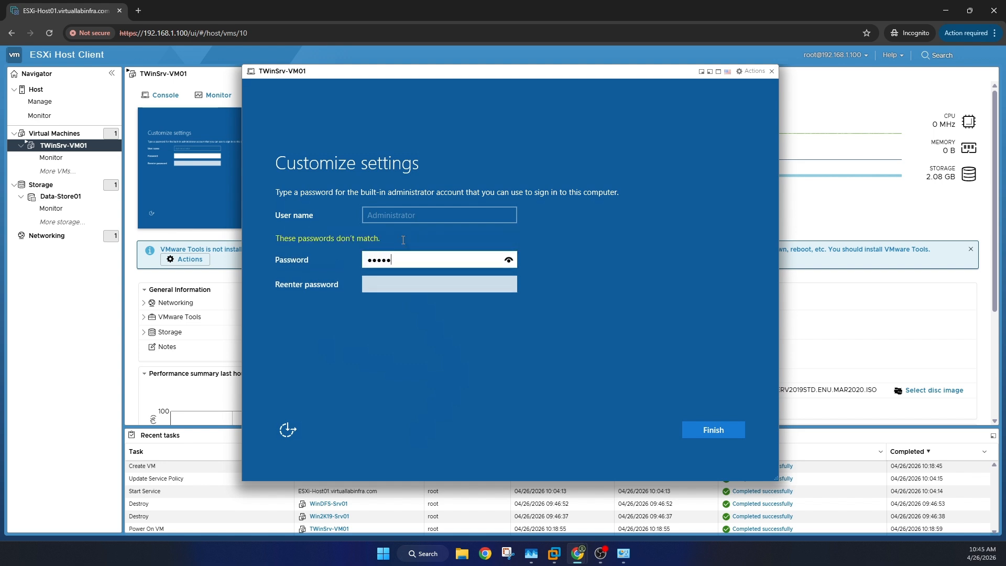
pyautogui.write('•')
# - Enter the Administrator password, re-enter it in the confirmation field, and finish customizing the Windows settings
pyautogui.hotkey('ctrl', 'a')
pyautogui.write('••••••••••')
pyautogui.press('Tab')
pyautogui.write('•••••')
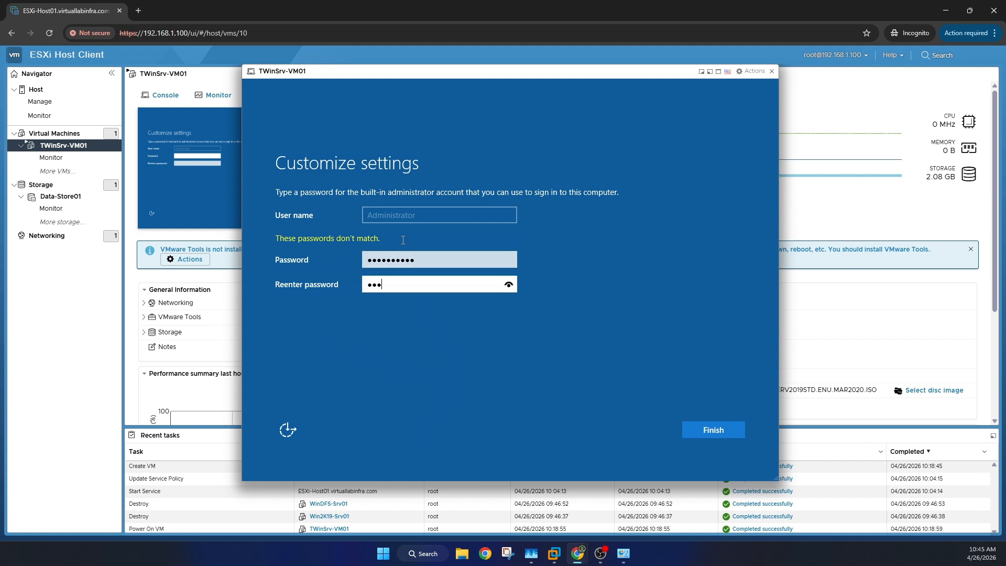
pyautogui.write('•••••')
pyautogui.press('Return')
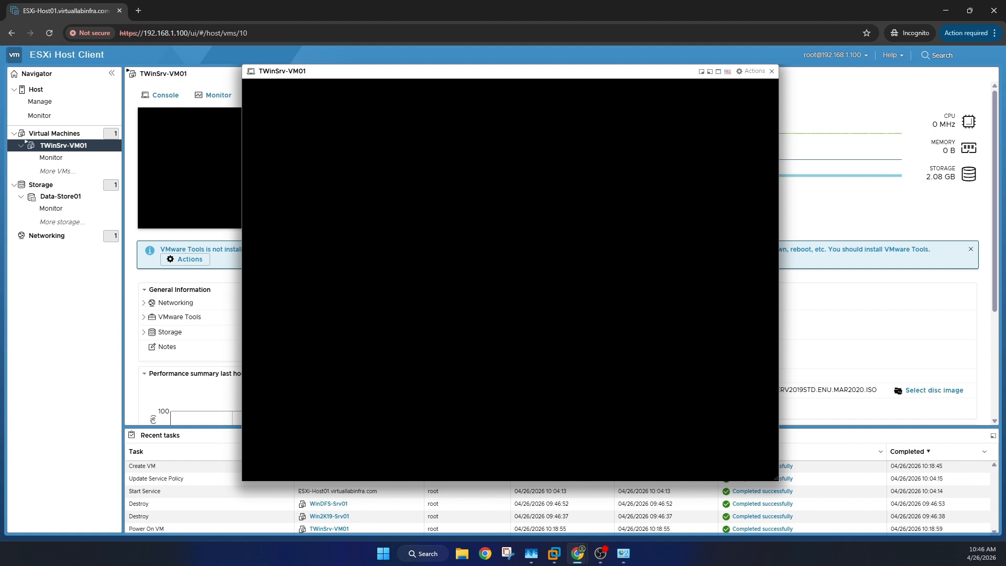
# - Look through the power, guest OS and console actions available for TWinSrv-VM01
pyautogui.click(754, 70)
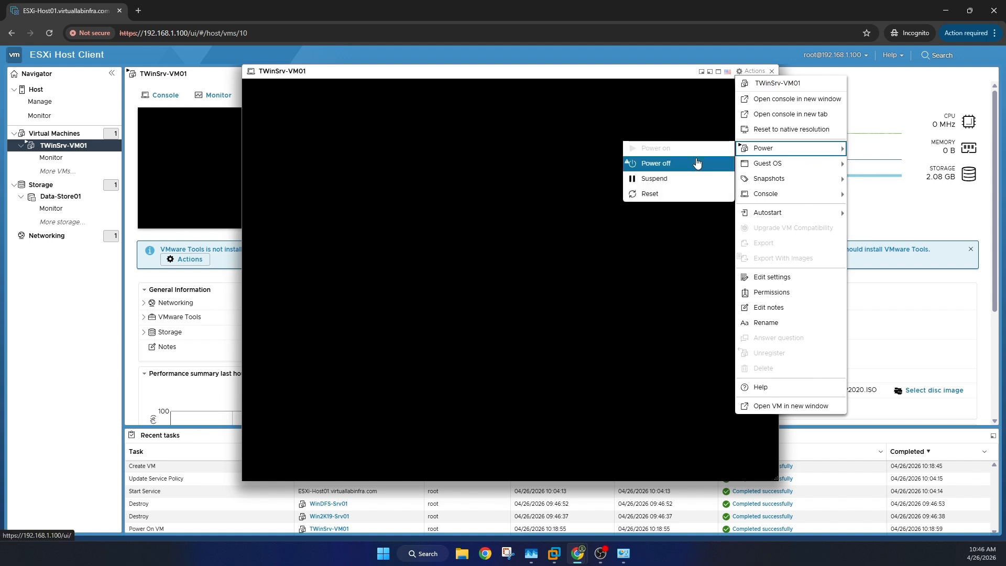
pyautogui.moveTo(814, 173)
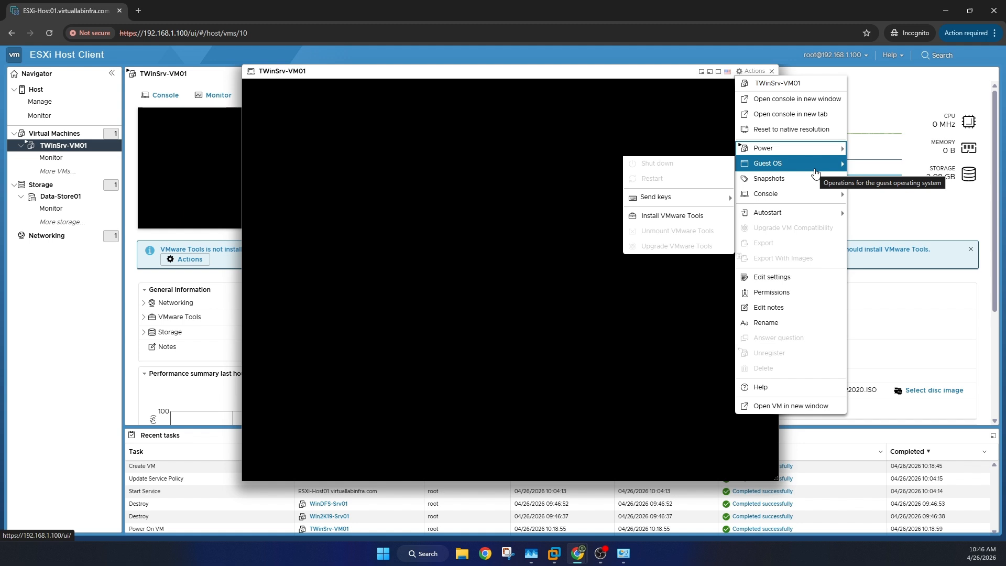
pyautogui.moveTo(764, 193)
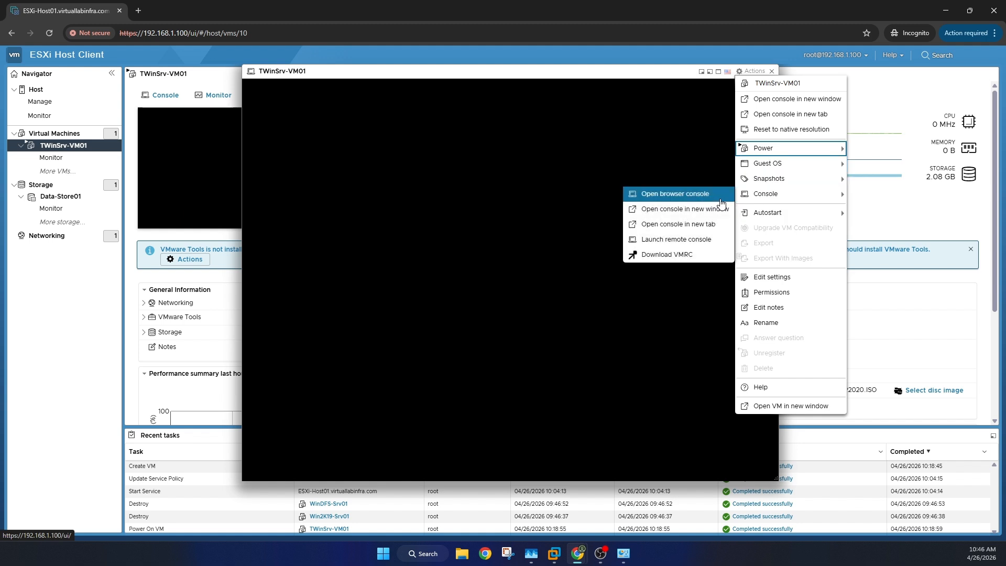
# - Switch to VMware Workstation to view the actions available for WinDC01, and return to the ESXi Host Client in Chrome
pyautogui.click(556, 553)
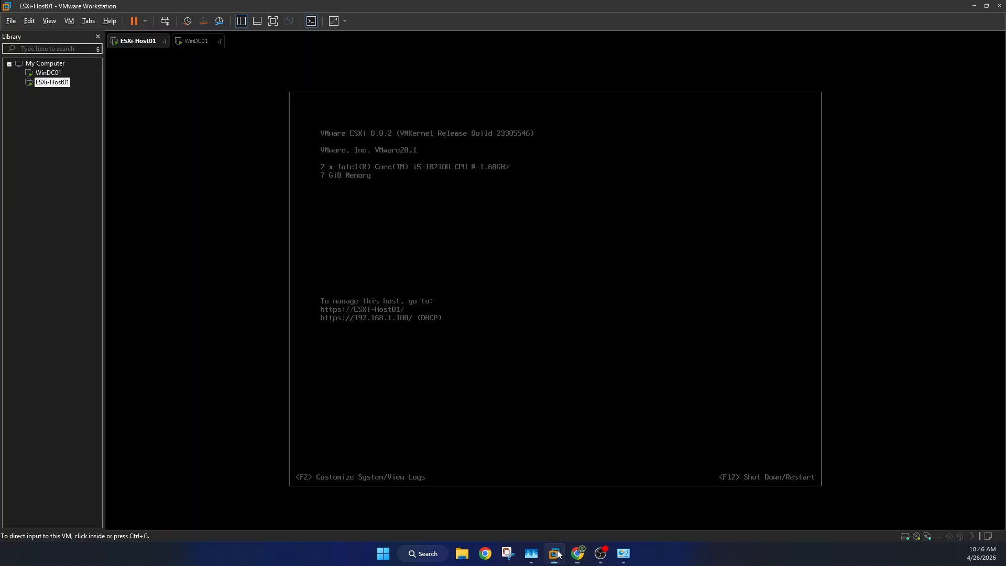
pyautogui.rightClick(193, 40)
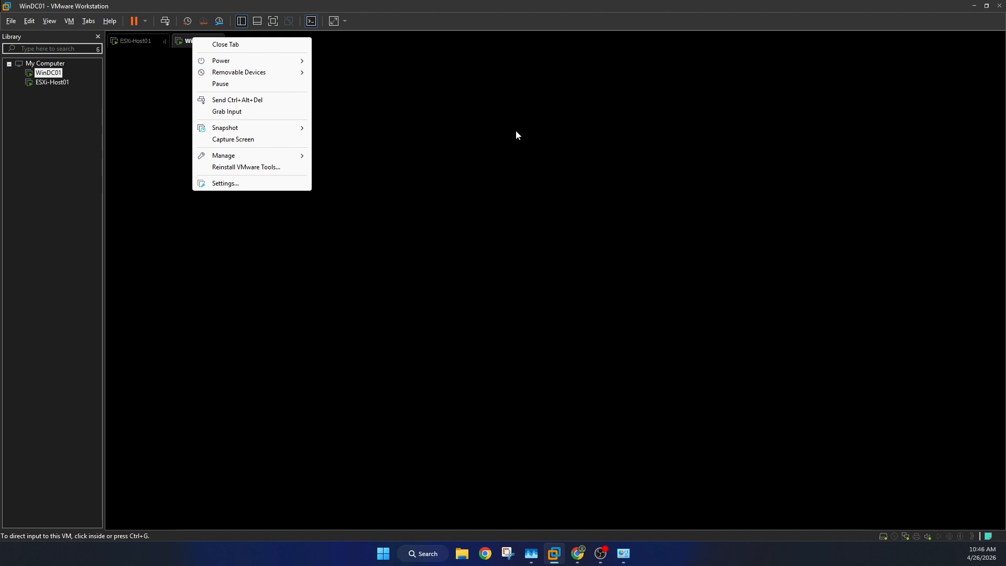
pyautogui.moveTo(602, 557)
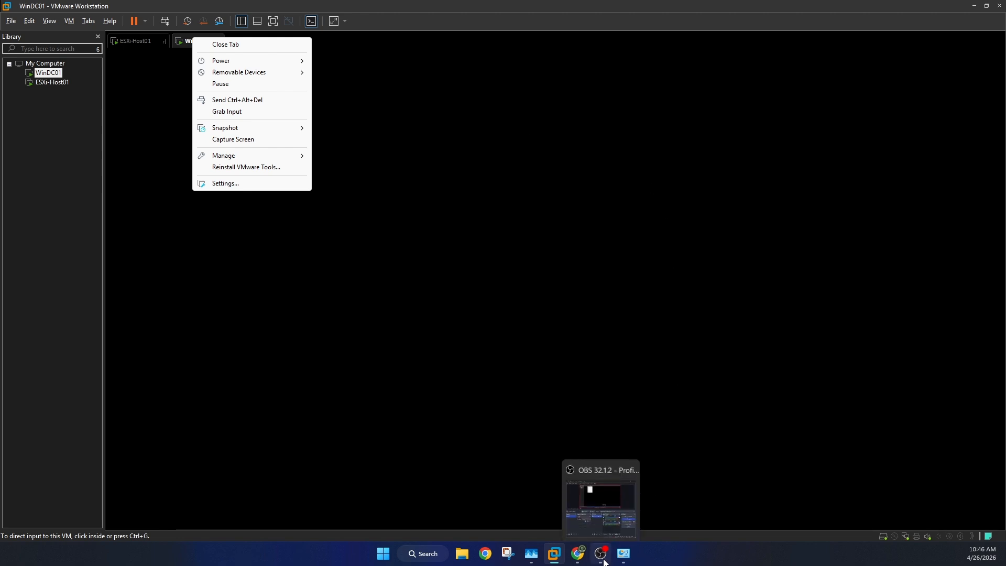
pyautogui.click(577, 553)
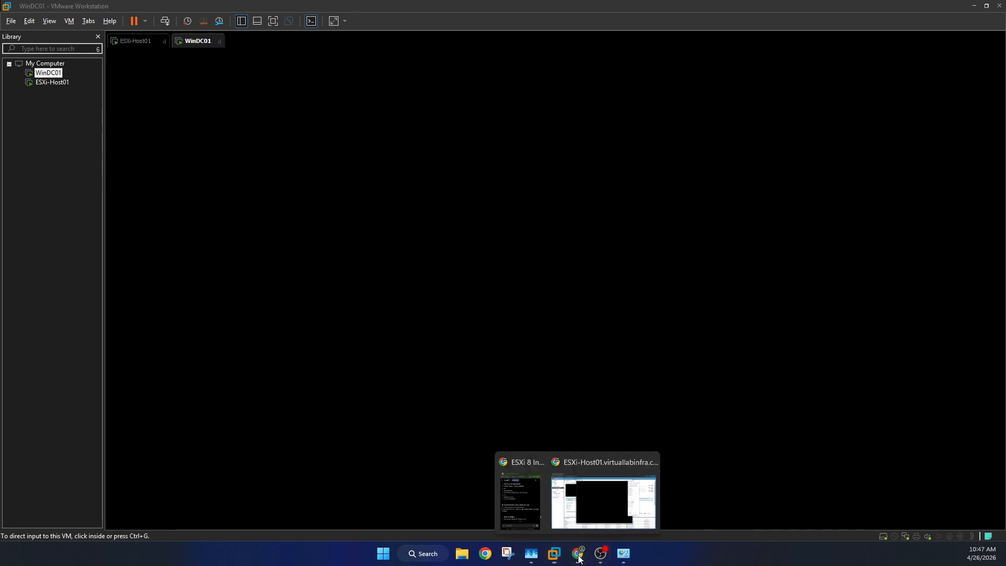
pyautogui.click(592, 498)
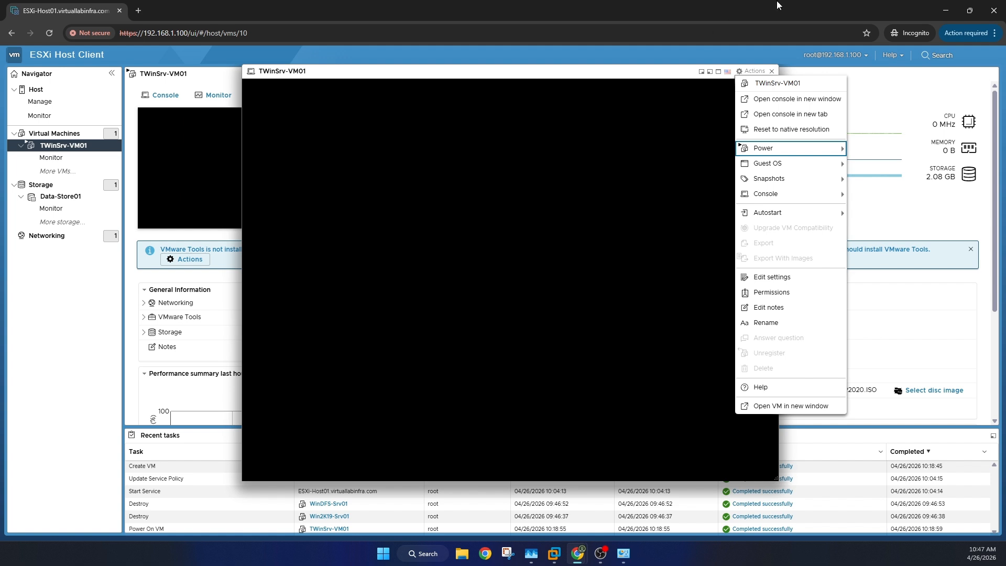
# - Try the TWinSrv-VM01 console in full screen and minimized, restoring its normal size each time
pyautogui.click(717, 71)
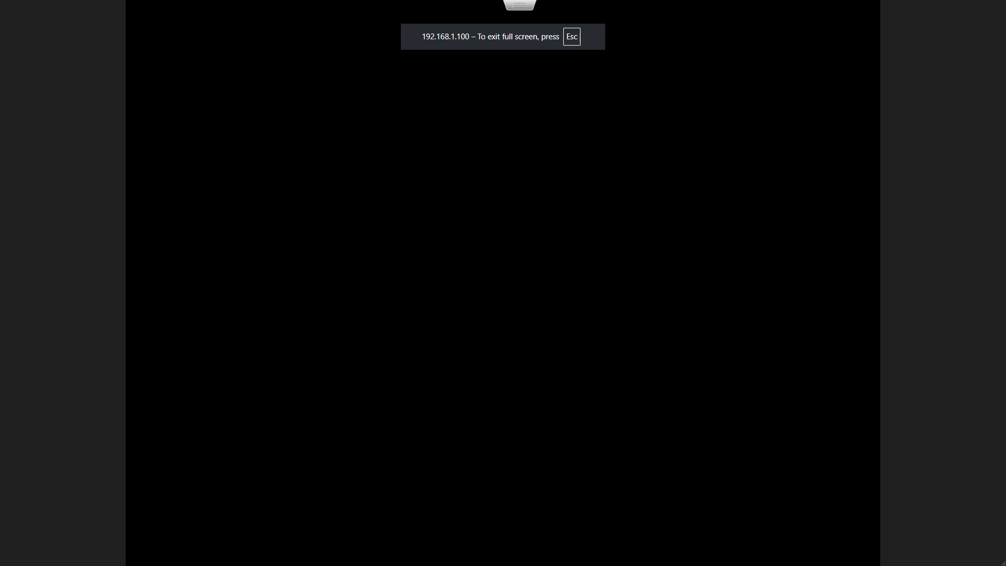
pyautogui.press('Escape')
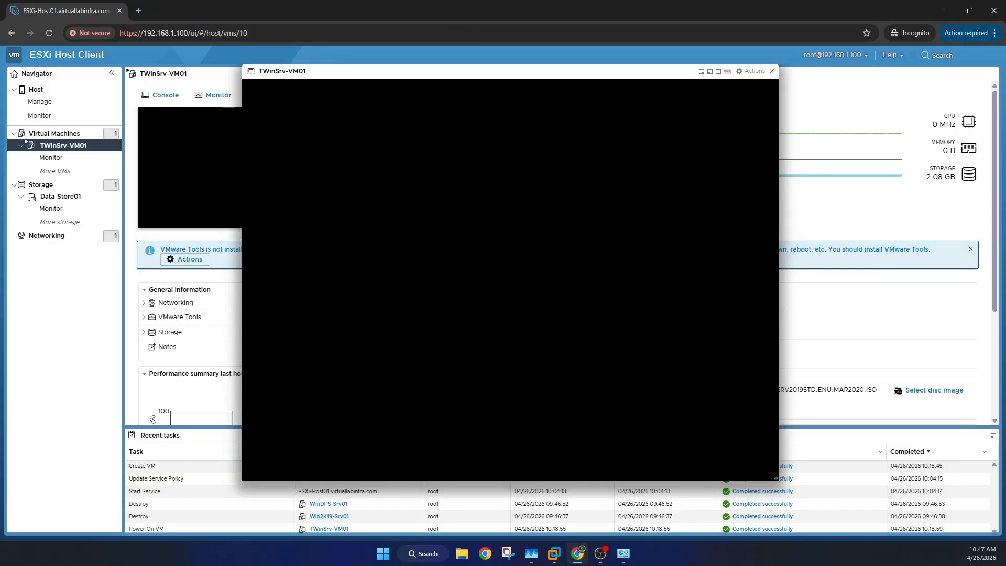
pyautogui.click(701, 71)
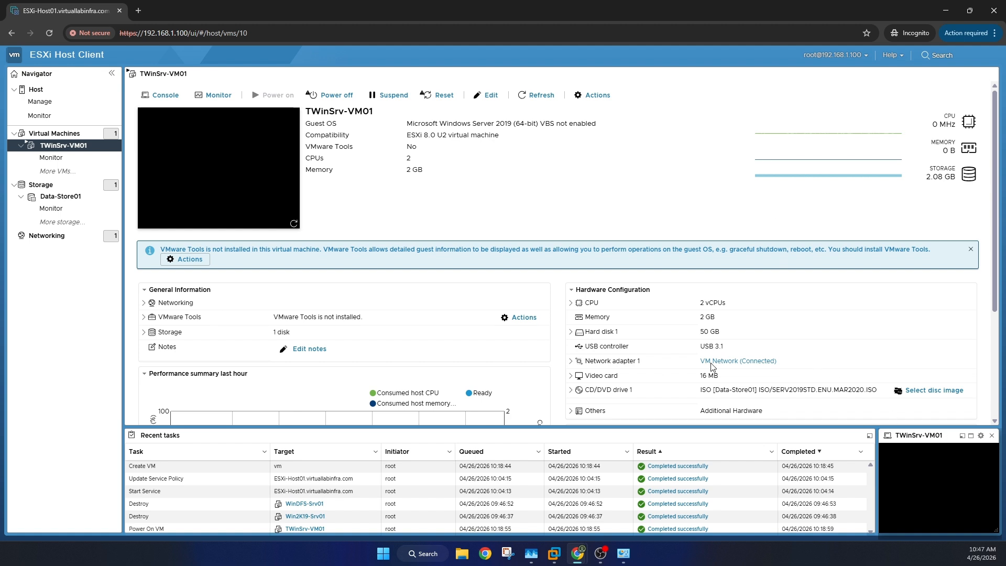
pyautogui.click(962, 435)
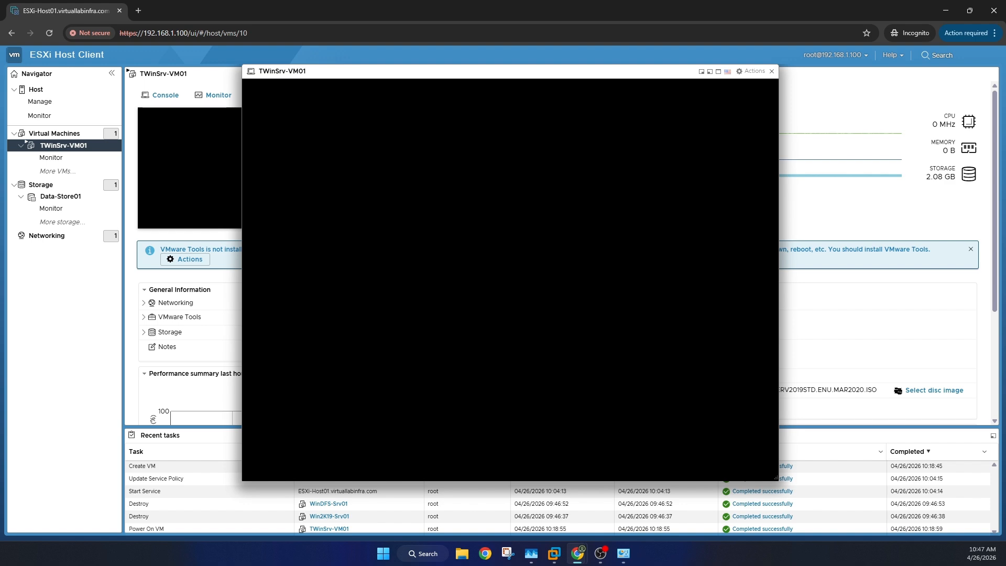
# - Close the TWinSrv-VM01 console and refresh the virtual machine's details
pyautogui.click(770, 72)
pyautogui.click(553, 97)
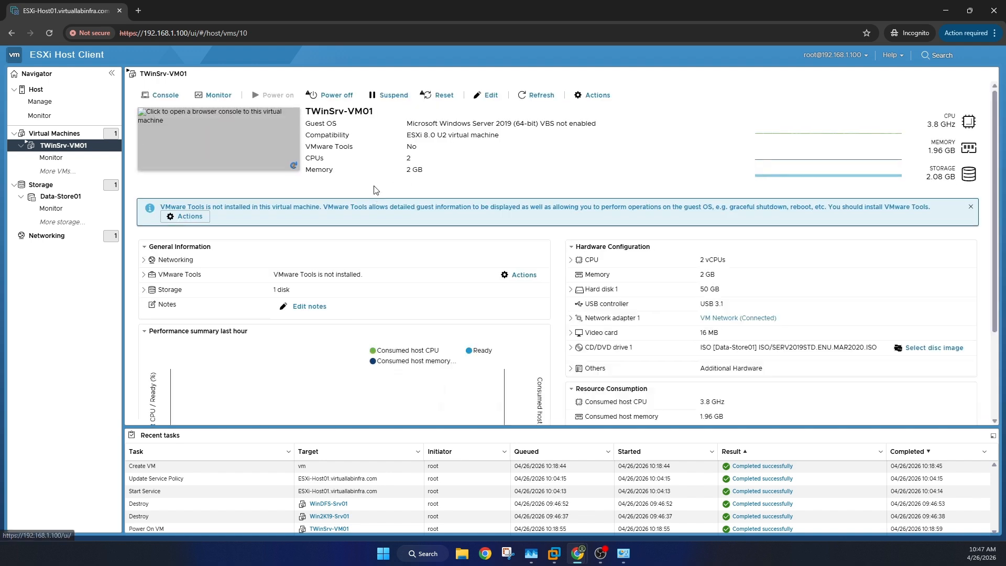
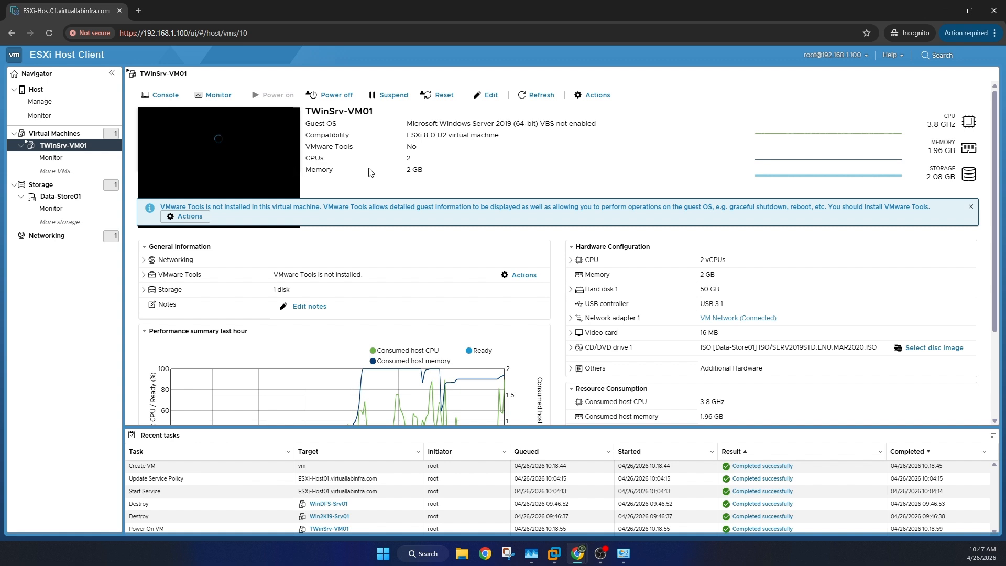
# - Review TWinSrv-VM01's virtual hardware, video card details and VM options in its settings, leaving without saving
pyautogui.click(609, 98)
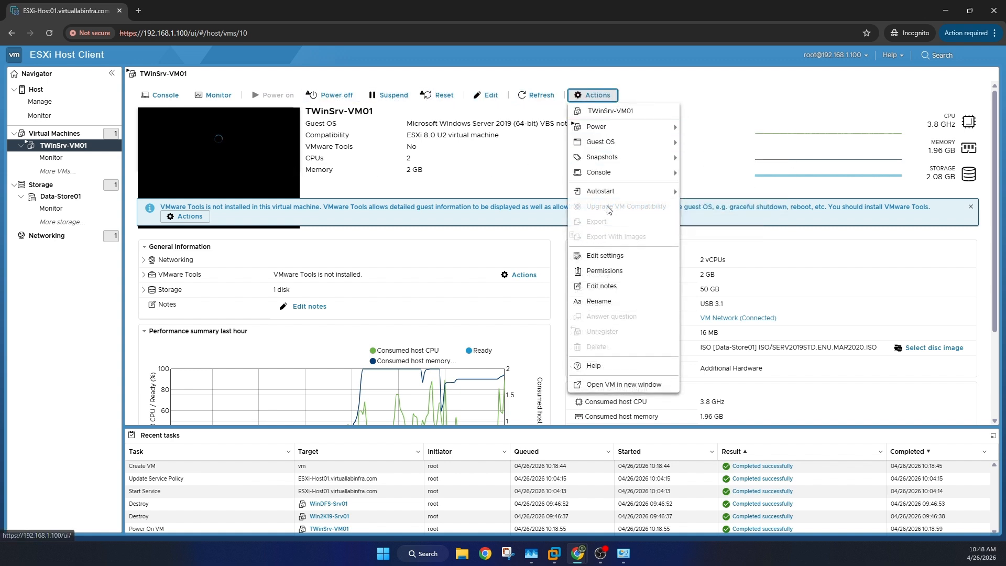
pyautogui.moveTo(628, 135)
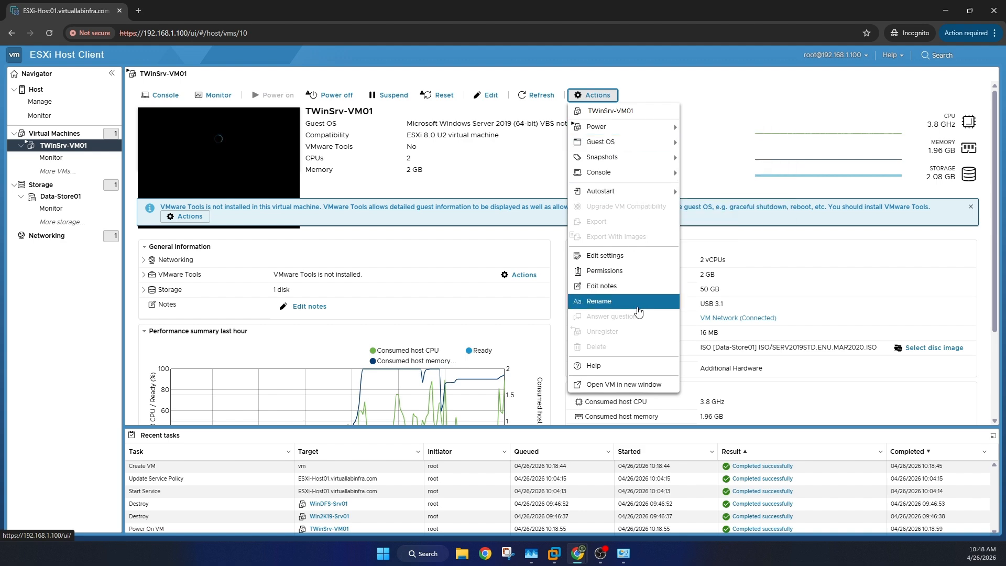
pyautogui.click(634, 262)
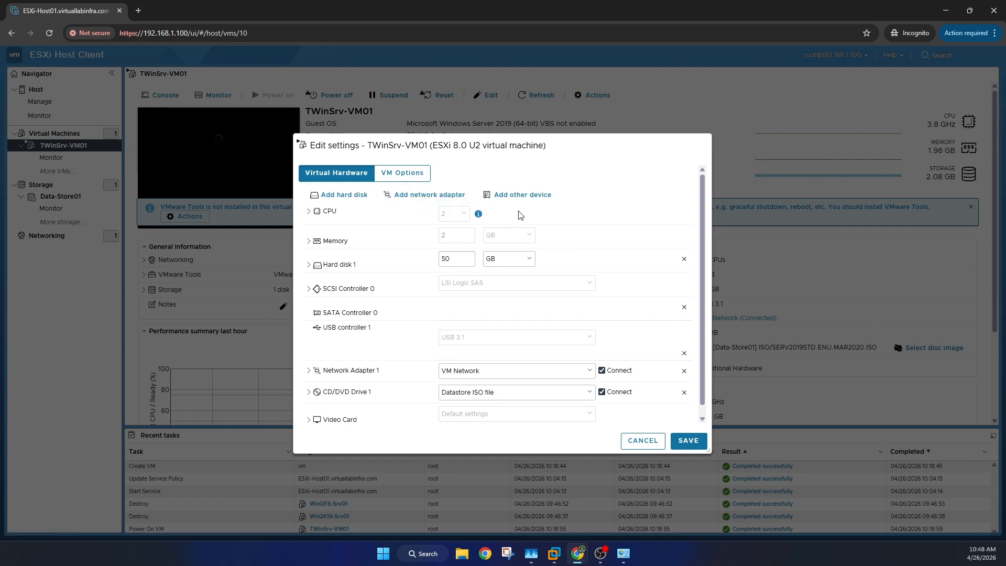
pyautogui.click(416, 178)
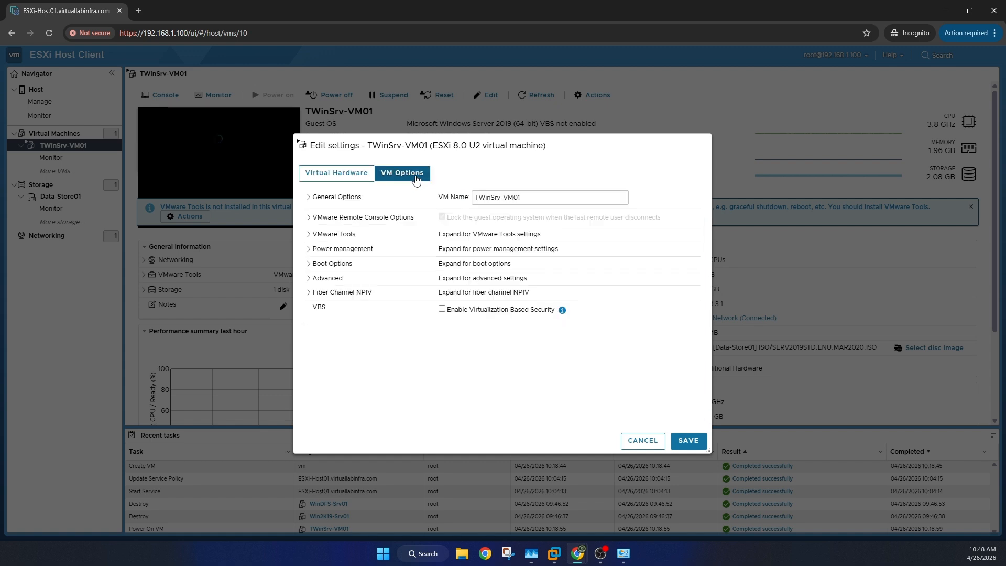
pyautogui.click(350, 177)
pyautogui.scroll(-1, 419, 340)
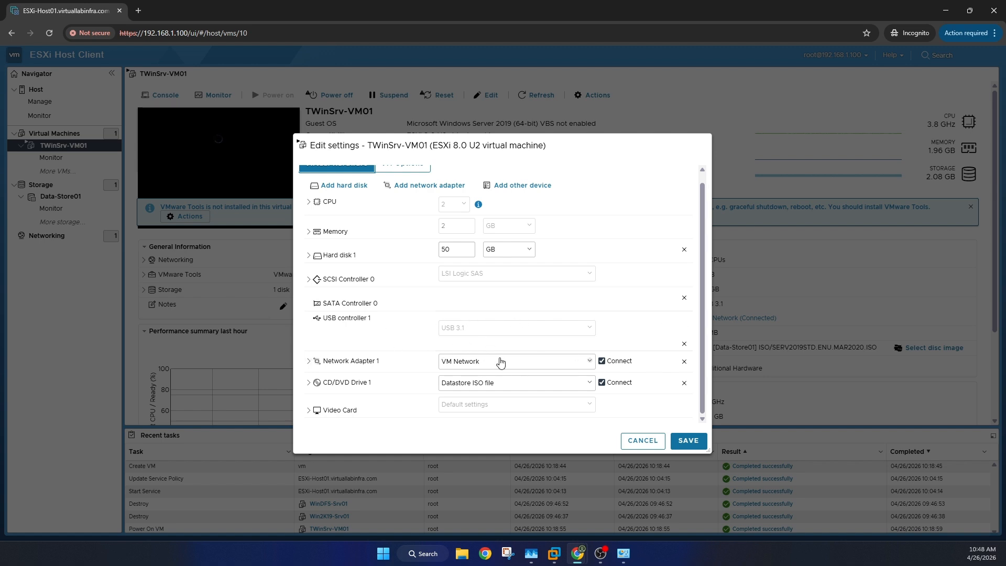
pyautogui.click(348, 410)
pyautogui.scroll(-2, 487, 343)
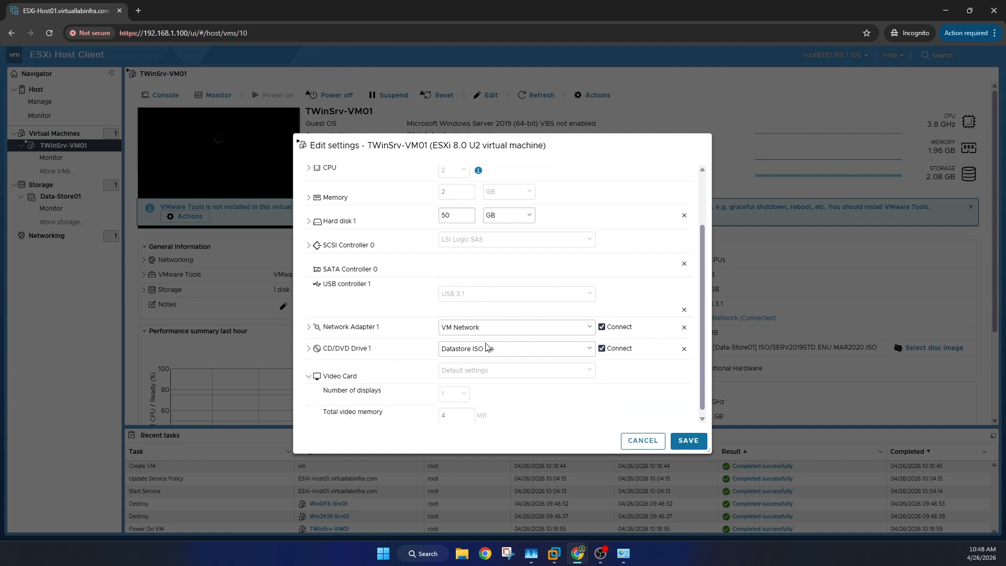
pyautogui.scroll(3, 577, 354)
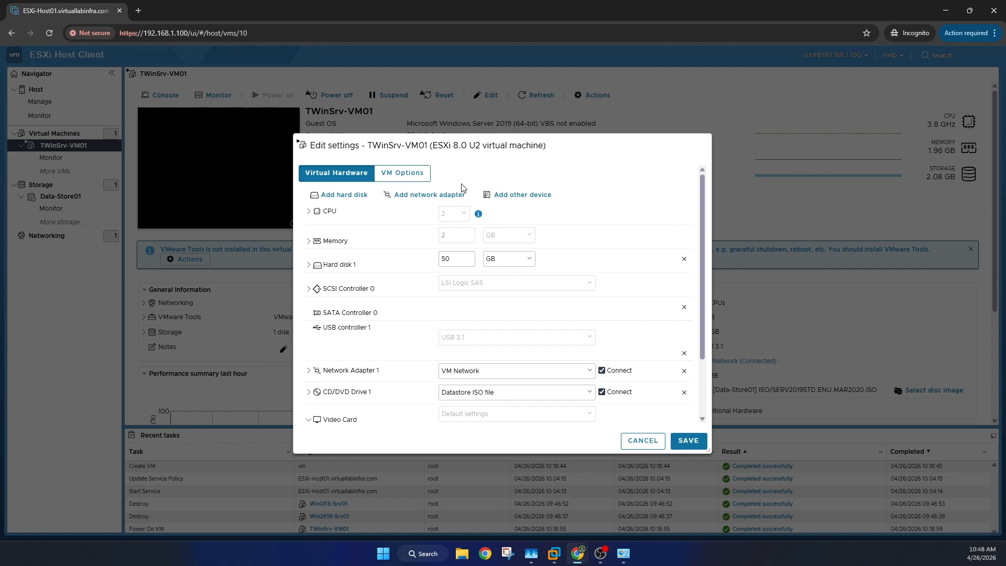
pyautogui.click(642, 440)
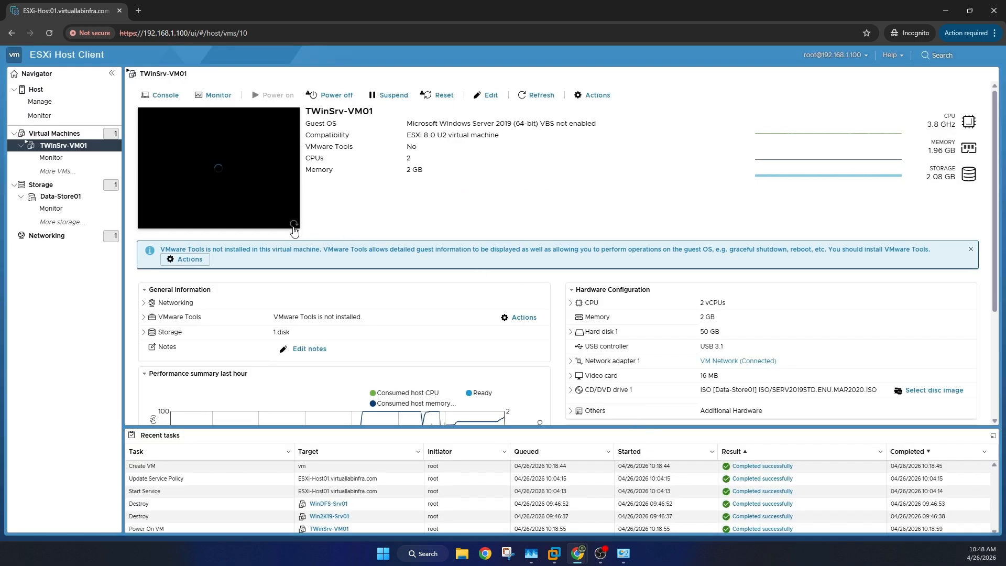
# - View the TWinSrv-VM01 console from its preview and in a new window, closing each console again
pyautogui.click(227, 184)
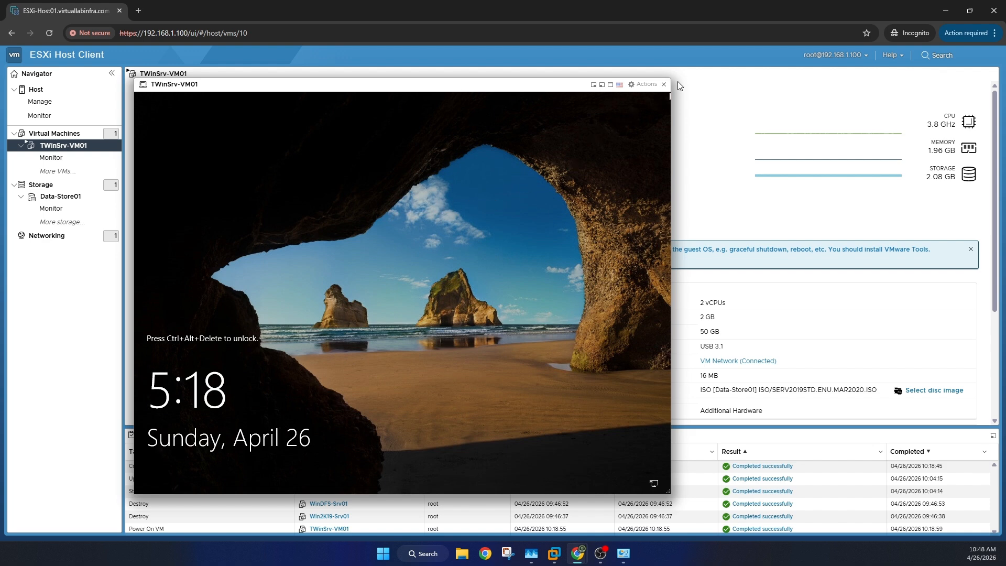
pyautogui.click(663, 84)
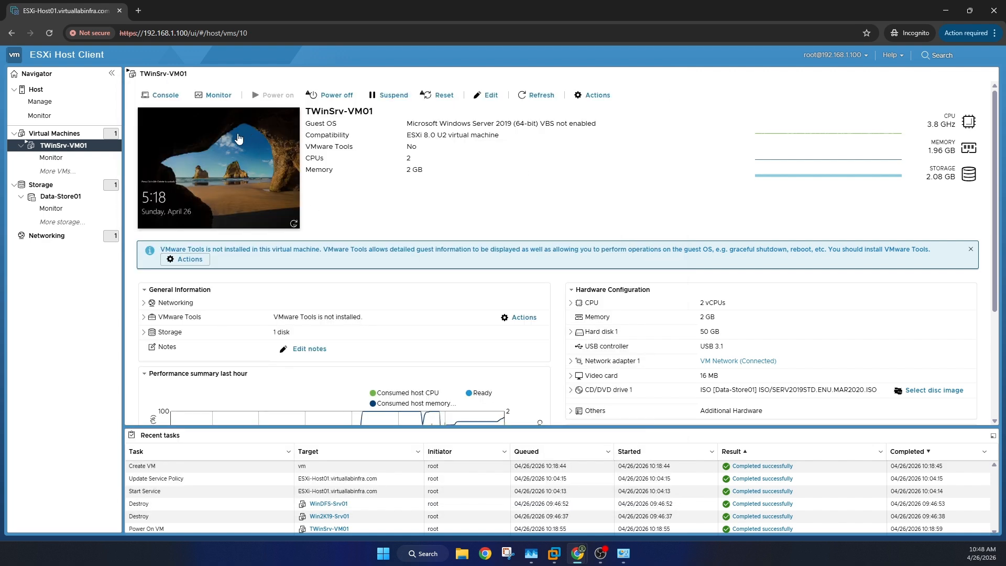
pyautogui.click(163, 95)
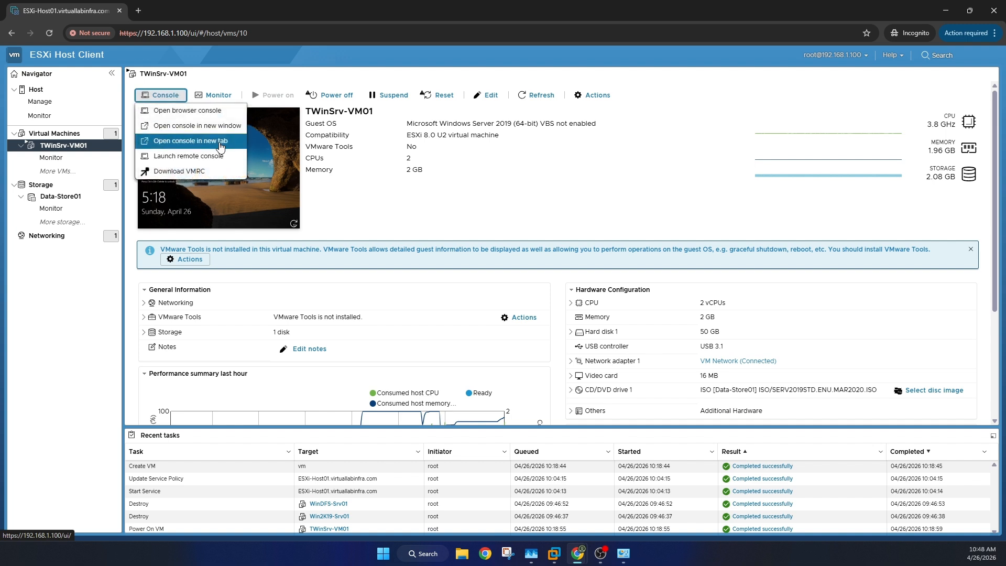
pyautogui.click(207, 126)
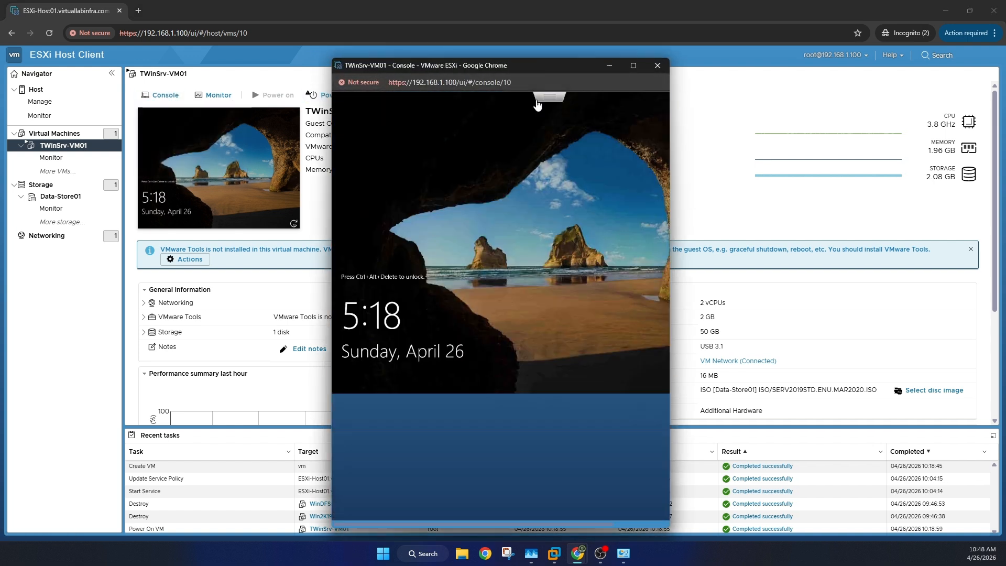
pyautogui.click(656, 65)
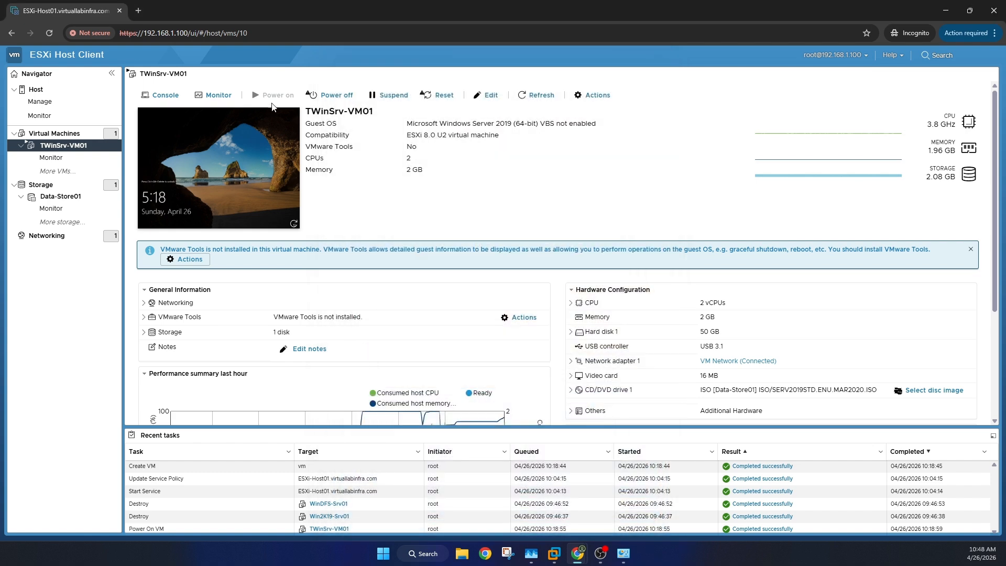
pyautogui.click(171, 97)
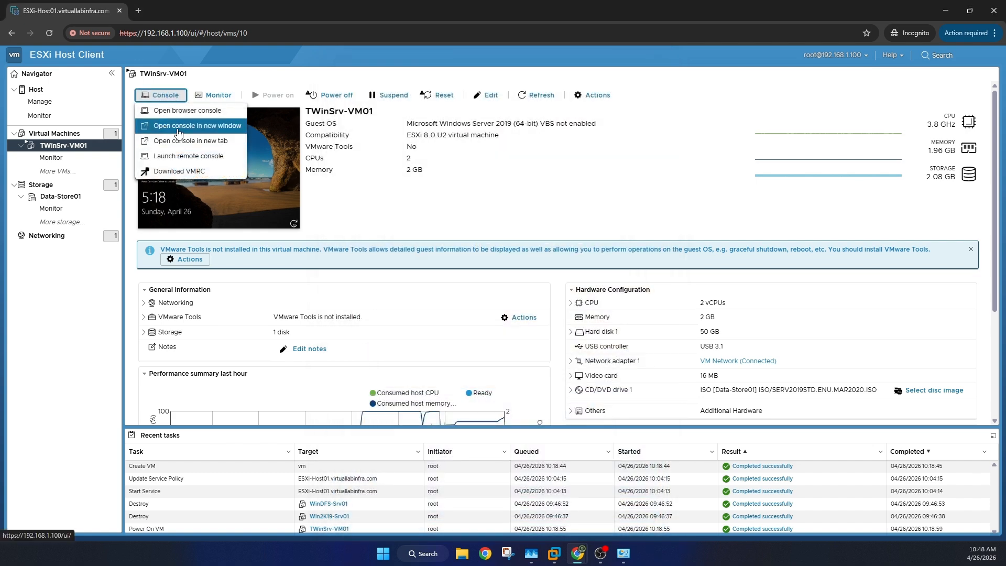
pyautogui.click(181, 126)
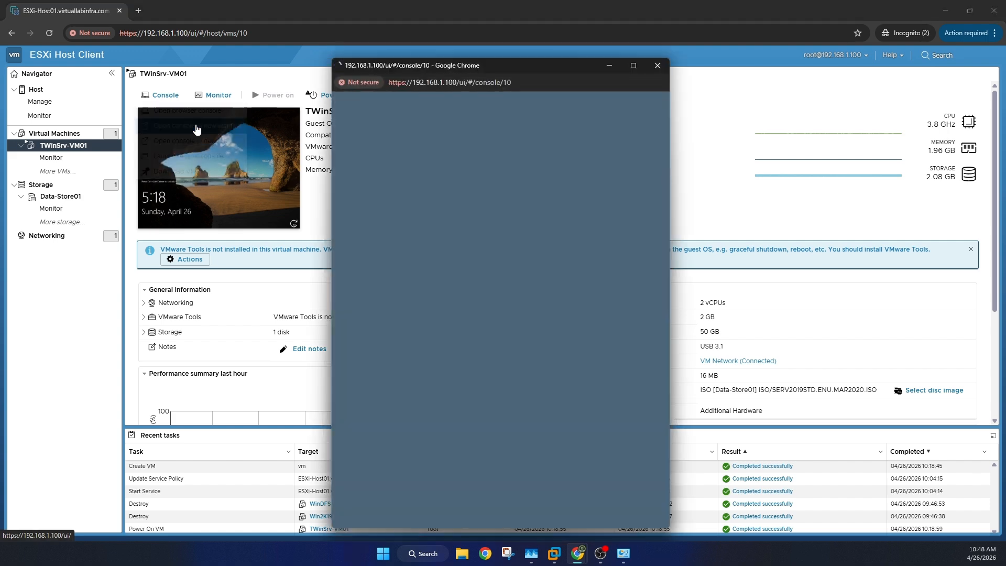
pyautogui.click(657, 65)
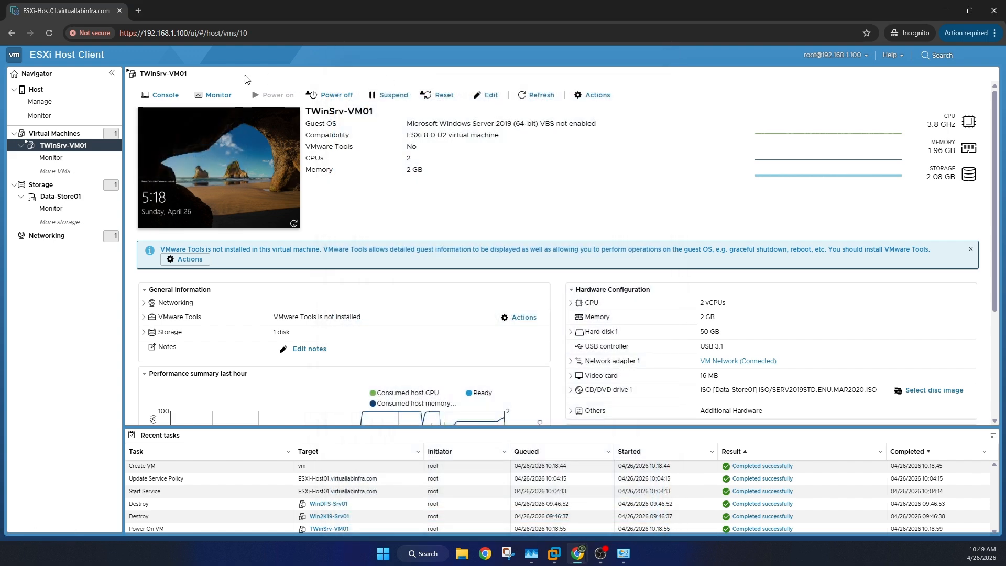
# - View the TWinSrv-VM01 browser console and close it, and request the remote console but decline opening VMware Workstation
pyautogui.click(167, 96)
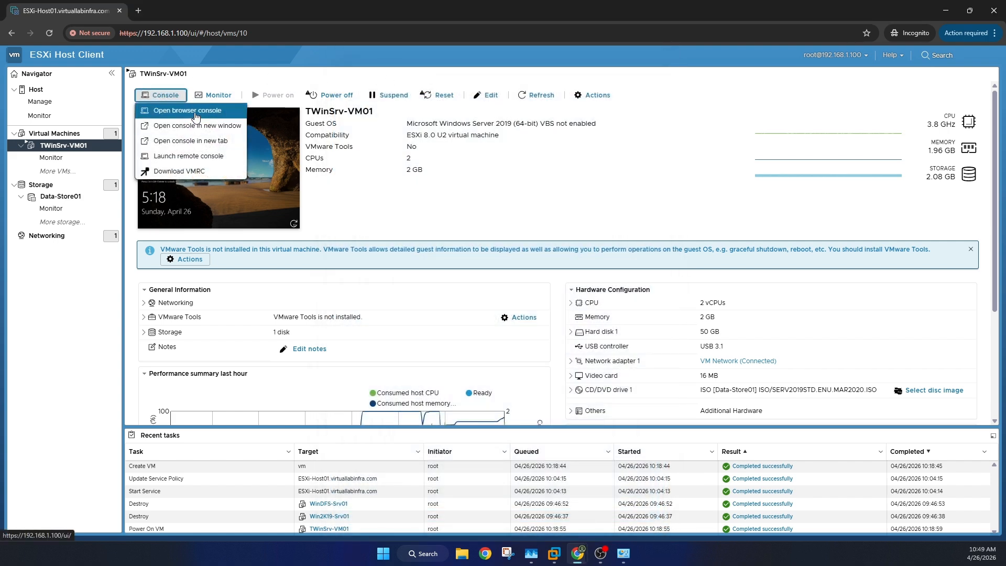
pyautogui.click(195, 111)
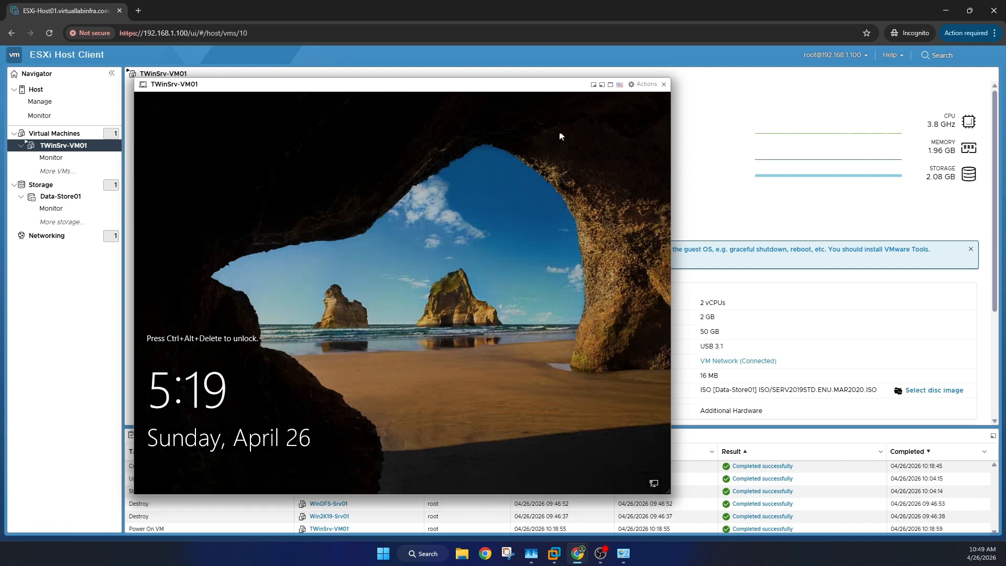
pyautogui.click(663, 85)
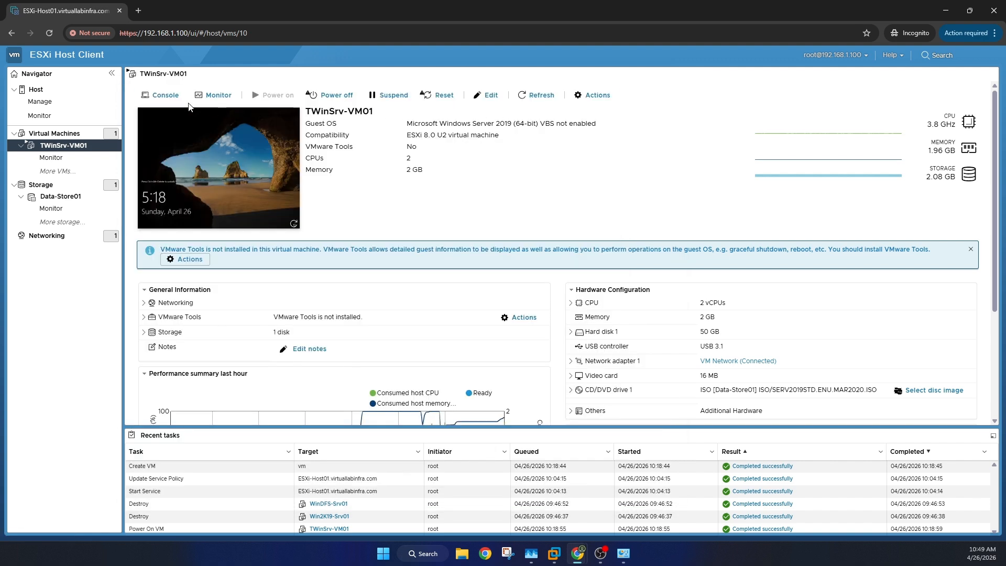
pyautogui.click(164, 95)
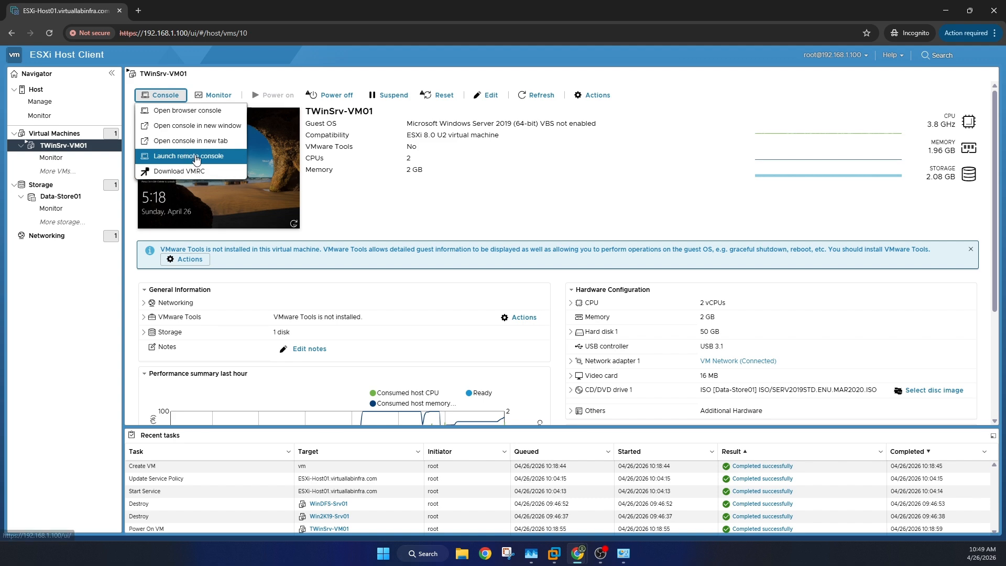
pyautogui.click(196, 156)
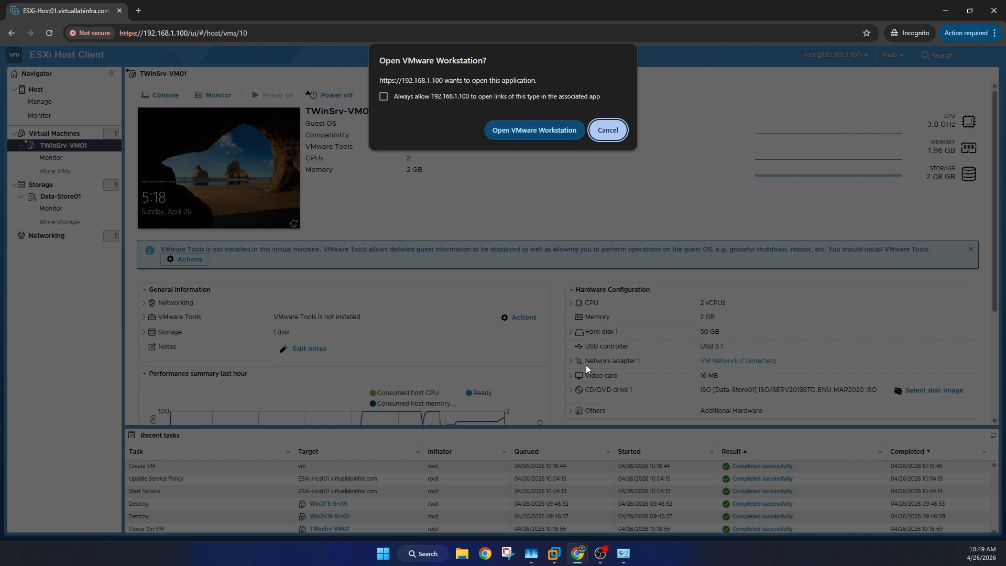
pyautogui.click(608, 131)
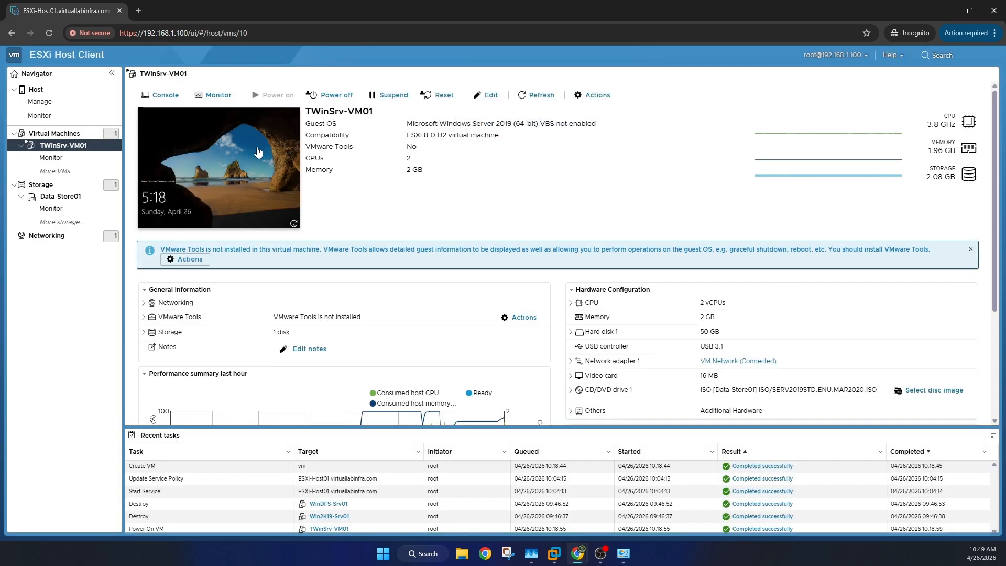
# - Open the TWinSrv-VM01 console, send Ctrl-Alt-Delete to the guest, and sign in as Administrator with the account password
pyautogui.click(230, 161)
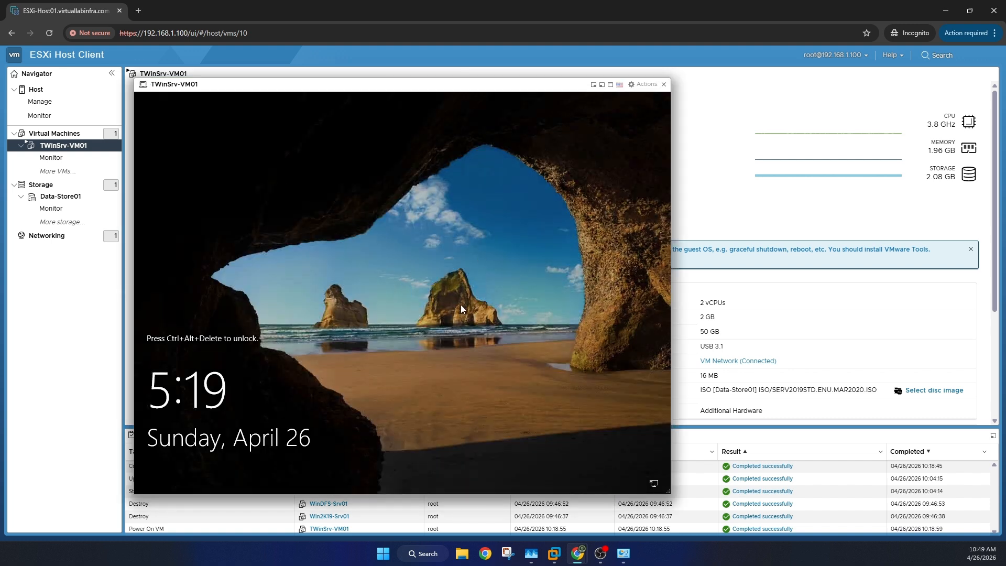
pyautogui.scroll(-3, 458, 313)
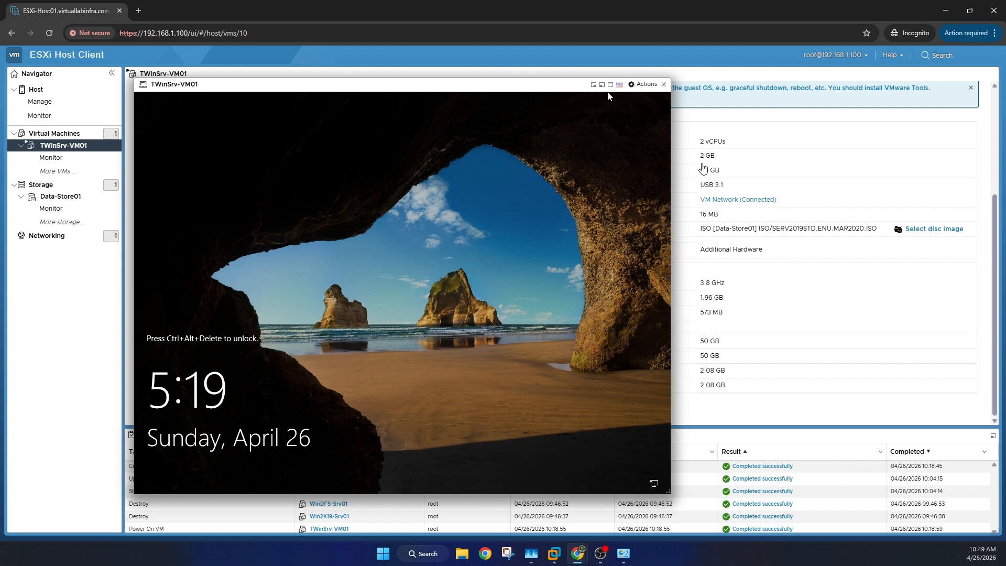
pyautogui.click(640, 84)
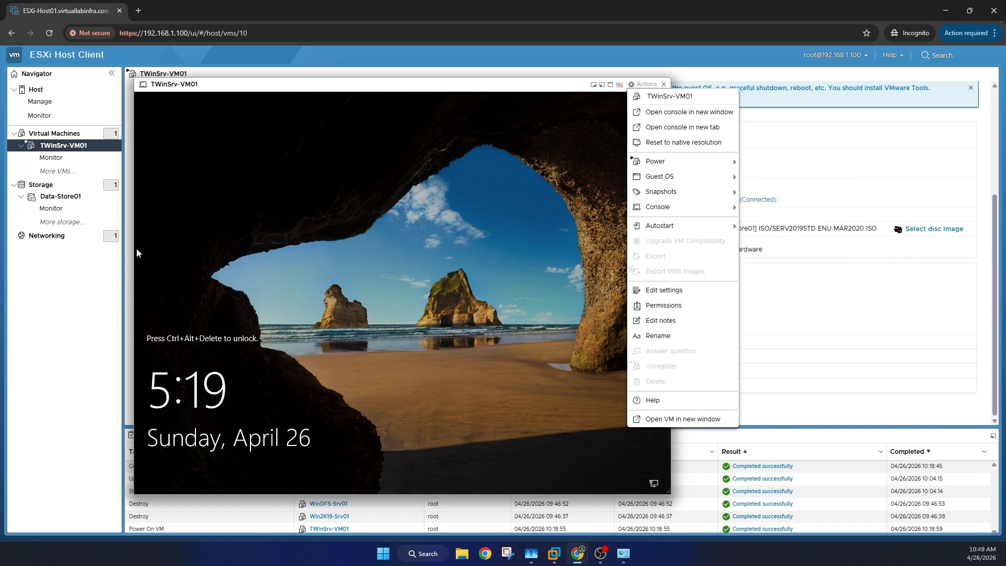
pyautogui.moveTo(666, 177)
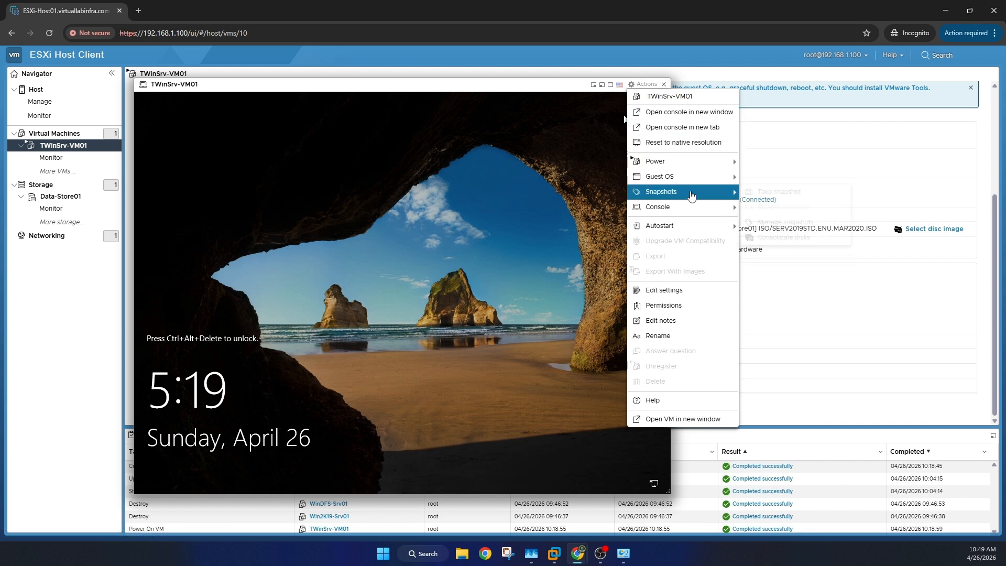
pyautogui.moveTo(755, 210)
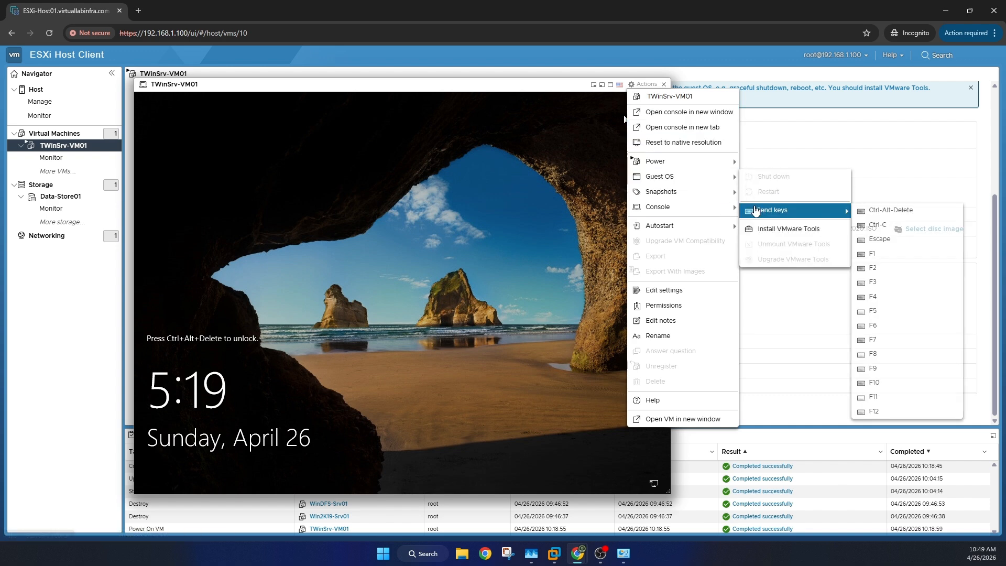
pyautogui.click(891, 210)
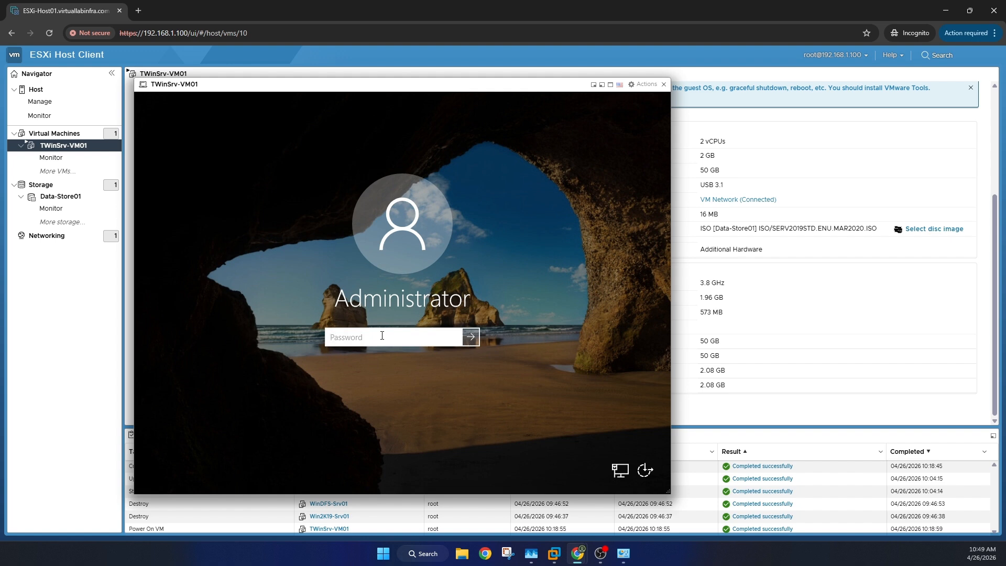
pyautogui.write('P')
pyautogui.press('Return')
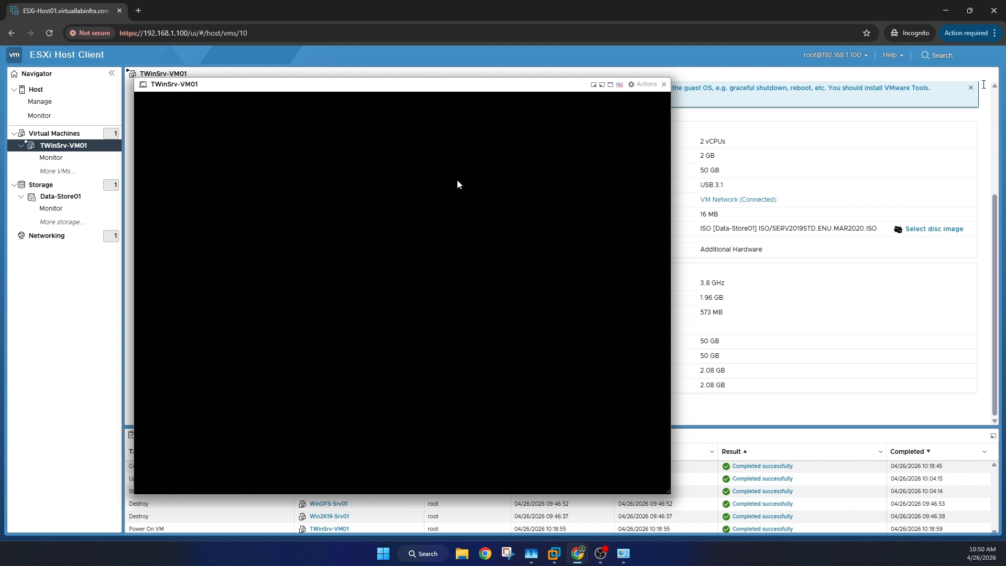
# - Switch to VMware Workstation, send Ctrl-Alt-Delete to WinDC01, and sign in to the domain Administrator account with its password
pyautogui.moveTo(567, 551)
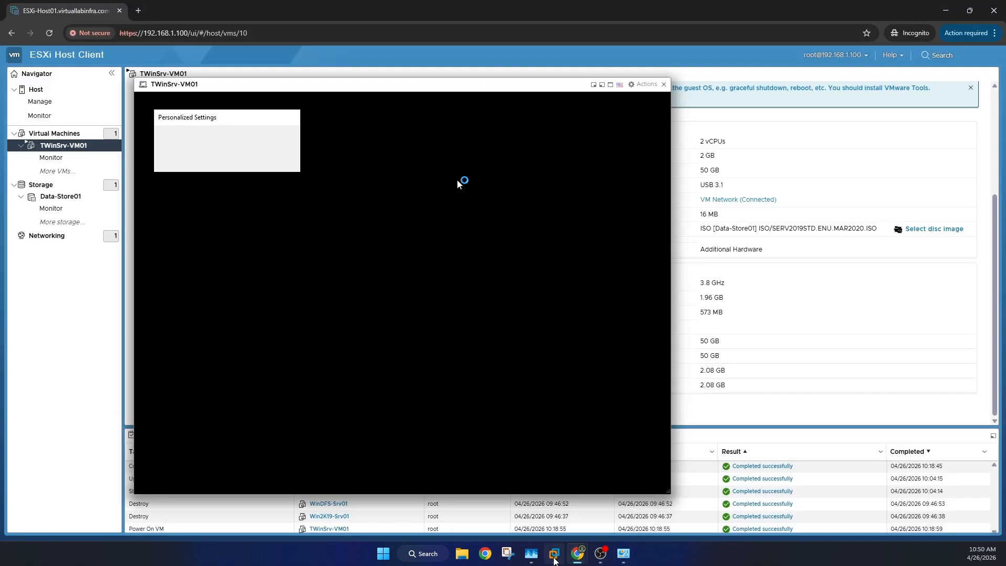
pyautogui.click(554, 559)
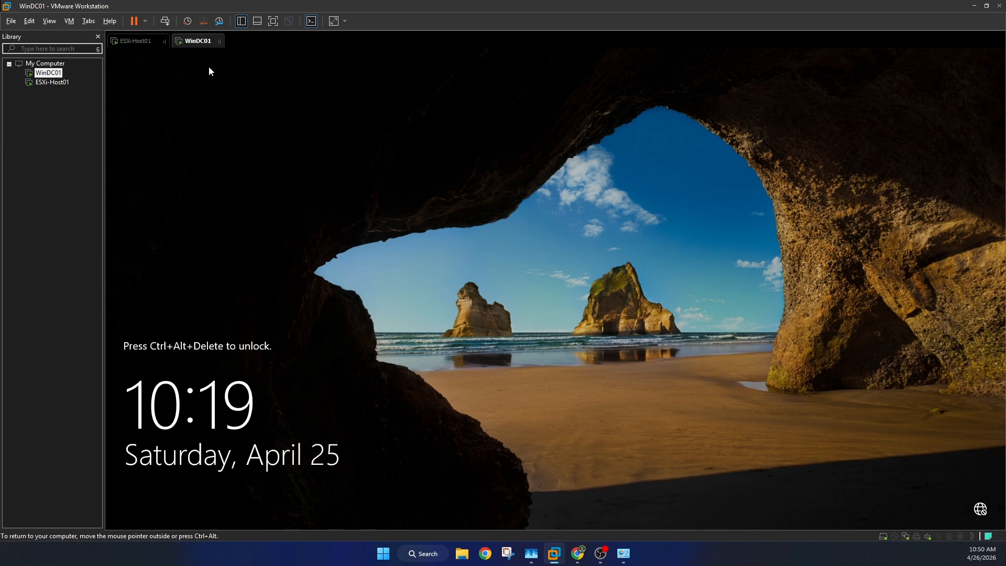
pyautogui.click(165, 21)
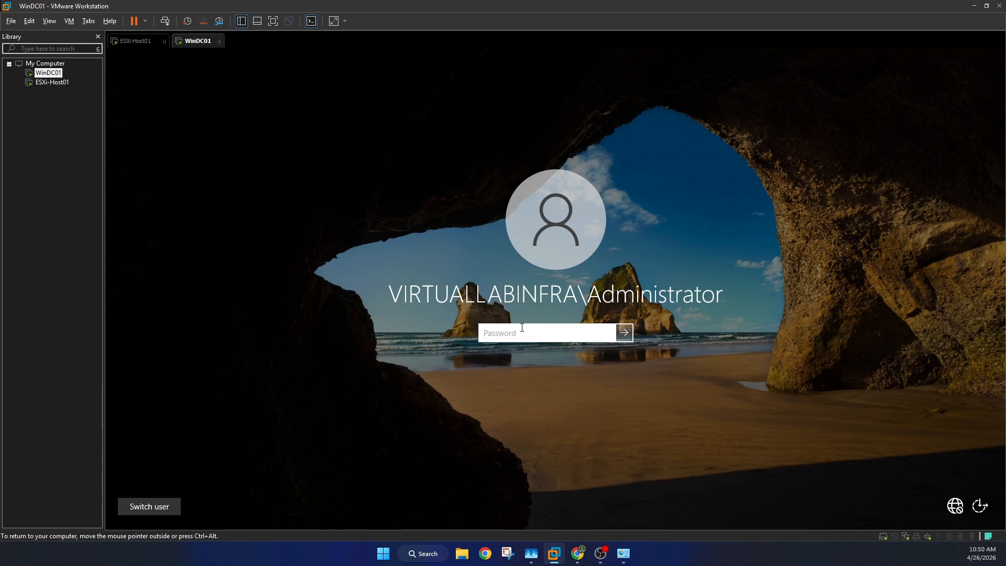
pyautogui.write('••••')
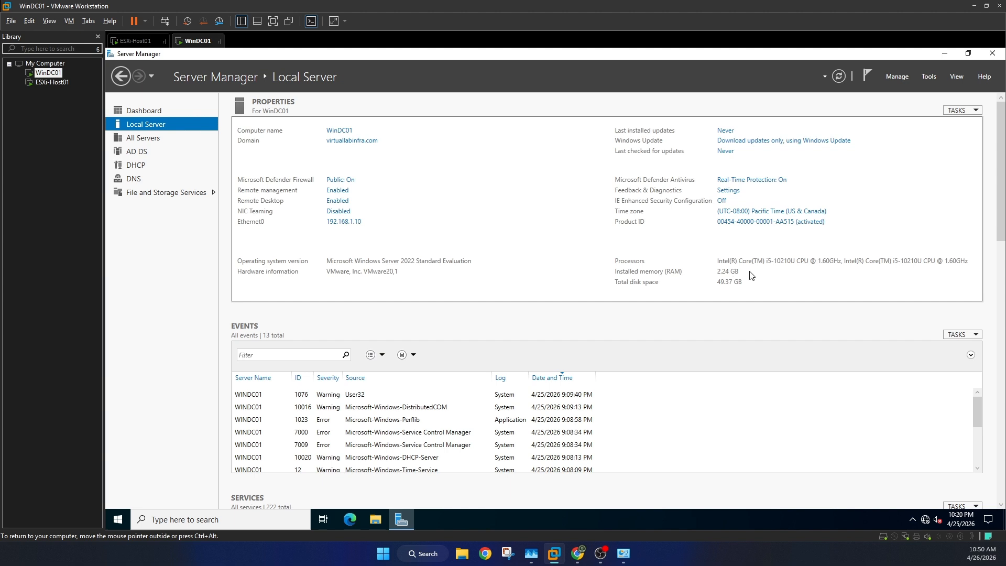
# - Launch the DHCP and DNS management consoles from WinDC01's Server Manager
pyautogui.click(950, 55)
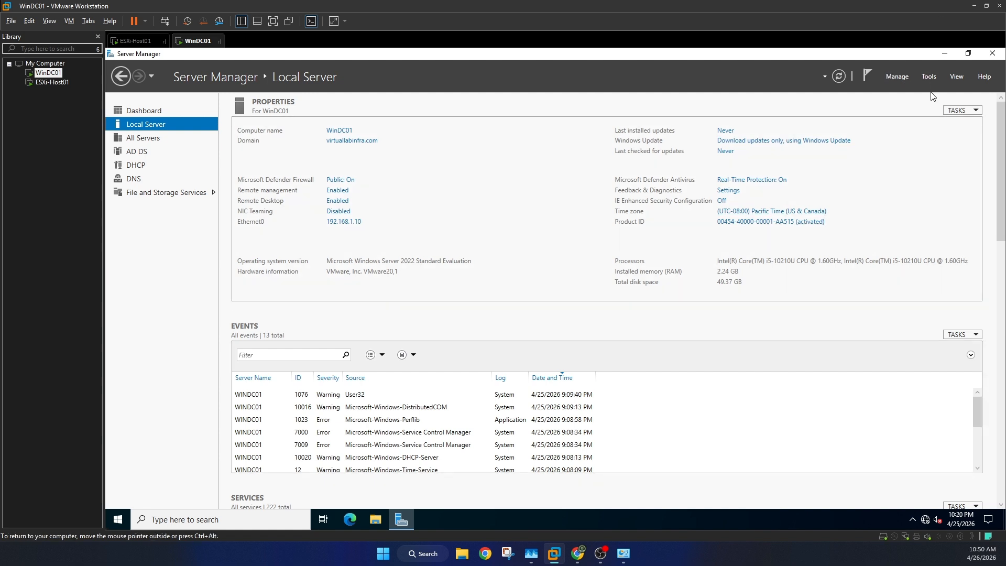
pyautogui.click(929, 78)
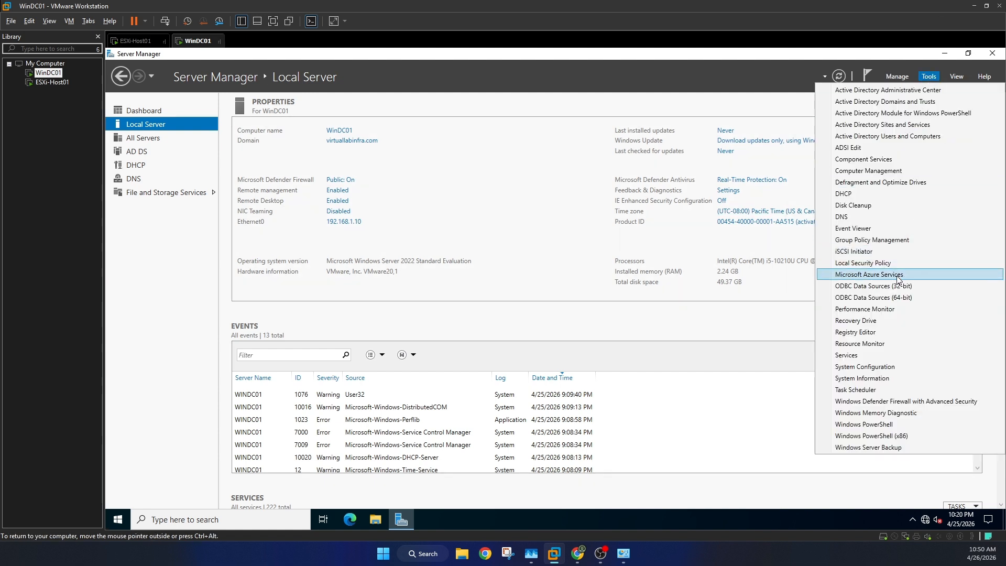
pyautogui.click(843, 194)
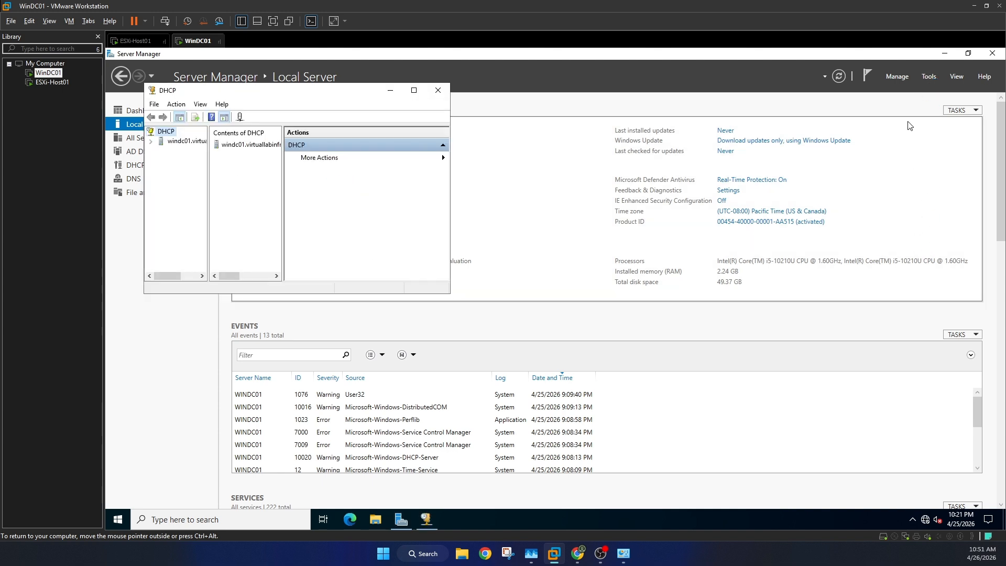
pyautogui.click(923, 79)
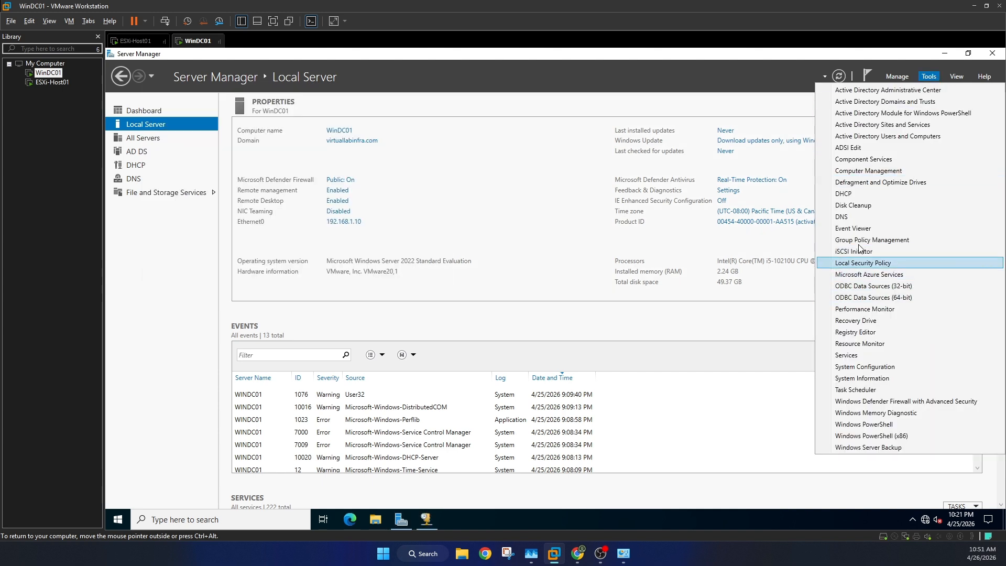
pyautogui.click(856, 217)
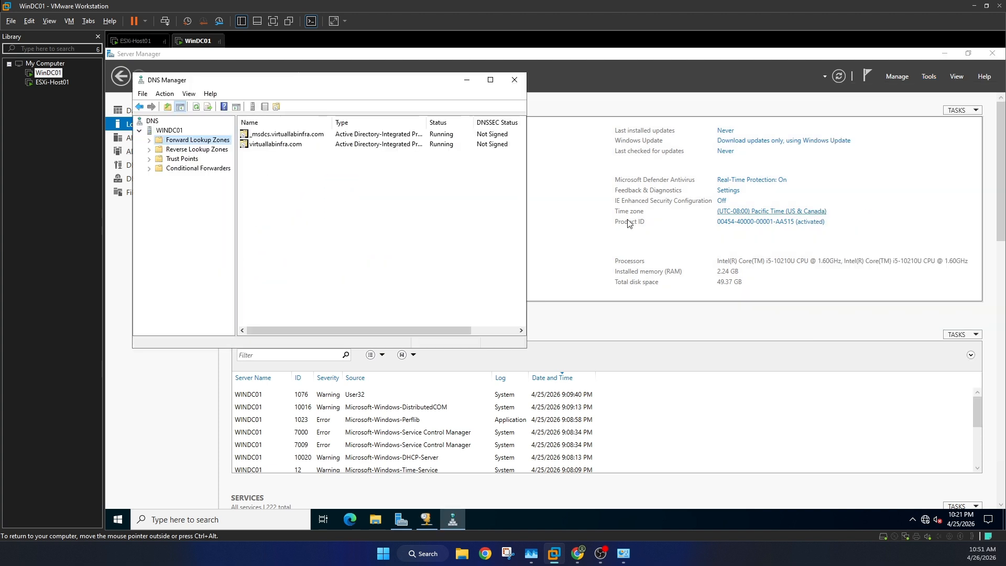
# - Show the records of the virtuallabinfra.com forward lookup zone in a maximized DNS Manager window
pyautogui.click(150, 140)
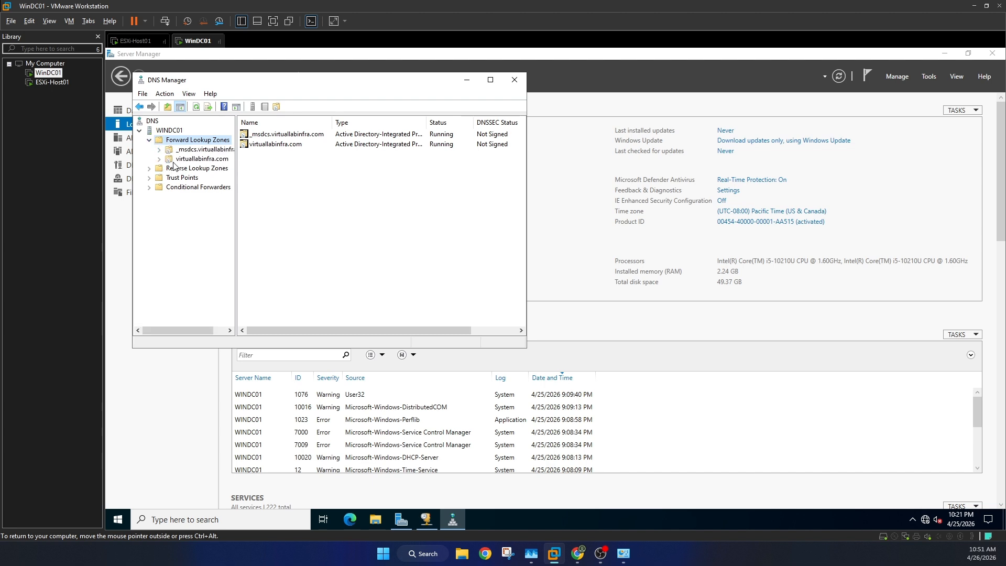
pyautogui.click(177, 159)
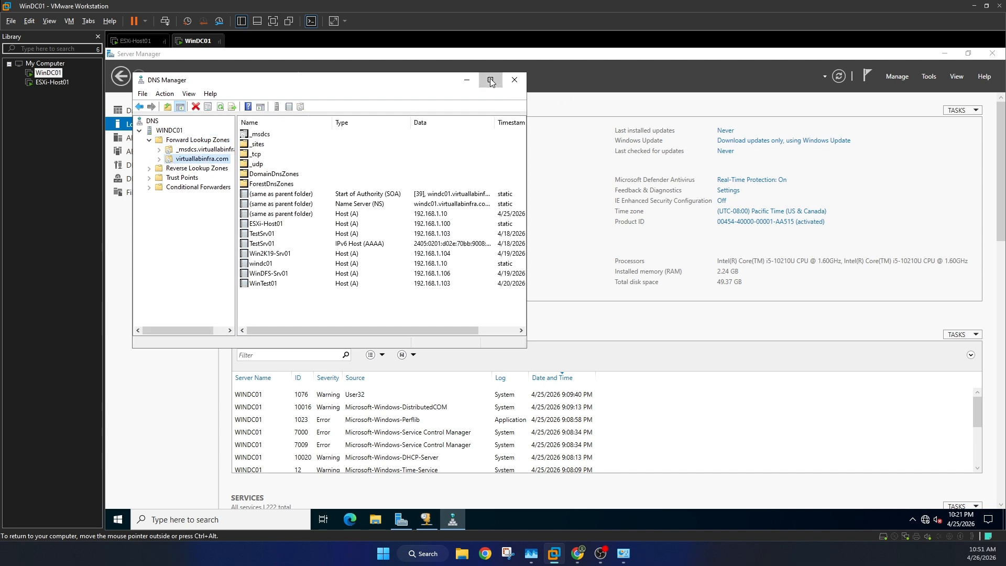
pyautogui.click(490, 81)
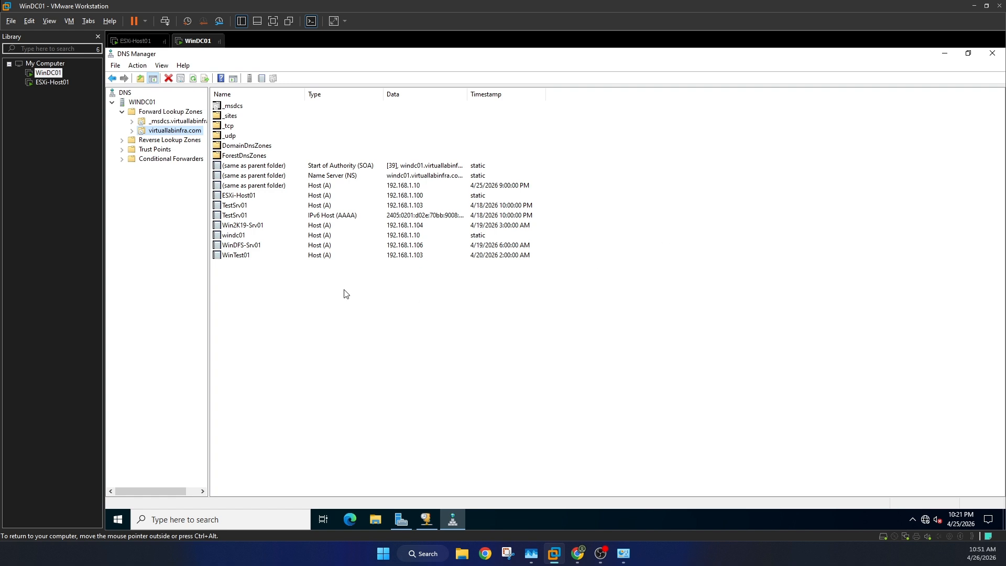
# - Delete the WinTest01, WinDFS-Srv01, Win2K19-Srv01 and both TestSrv01 records from the virtuallabinfra.com zone, and minimize DNS Manager
pyautogui.click(250, 255)
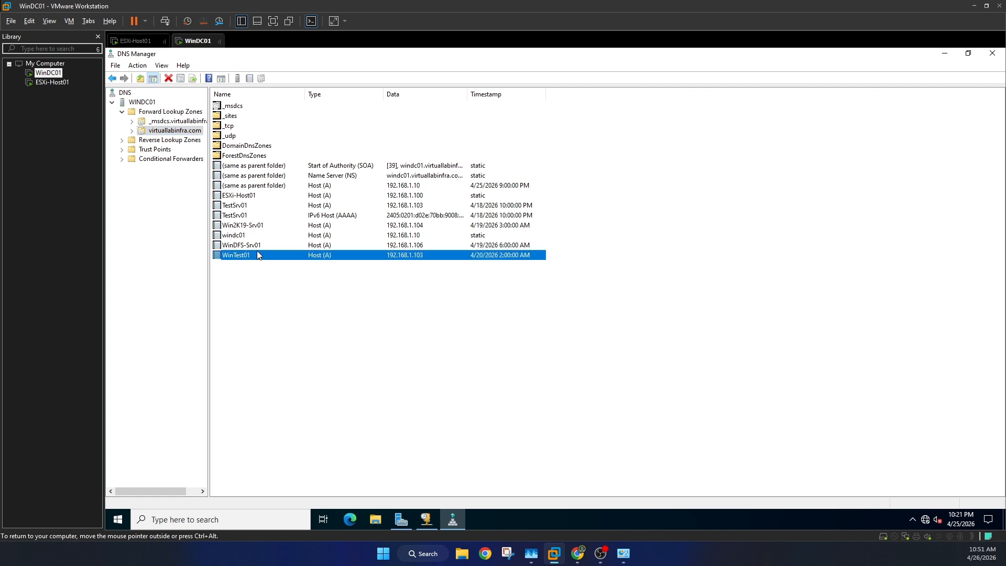
pyautogui.keyDown('ctrl'); pyautogui.click(258, 244); pyautogui.keyUp('ctrl')
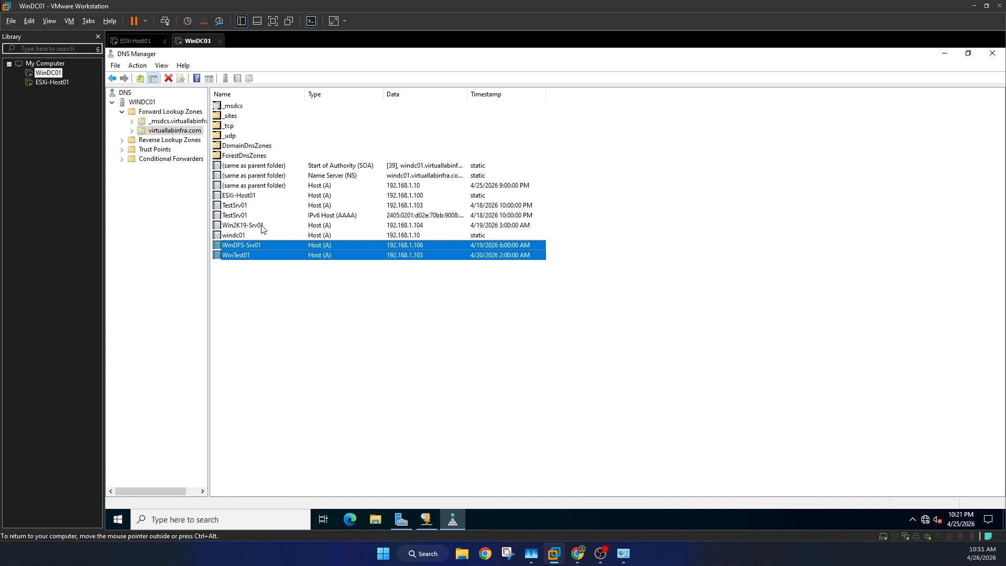
pyautogui.keyDown('ctrl'); pyautogui.click(265, 226); pyautogui.keyUp('ctrl')
pyautogui.keyDown('ctrl'); pyautogui.click(256, 213); pyautogui.keyUp('ctrl')
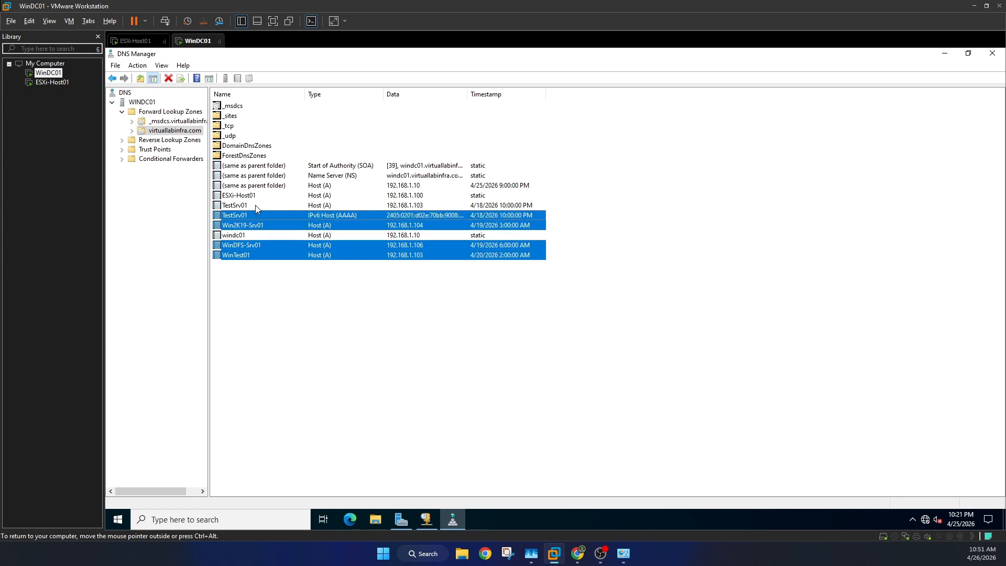
pyautogui.keyDown('ctrl'); pyautogui.click(256, 206); pyautogui.keyUp('ctrl')
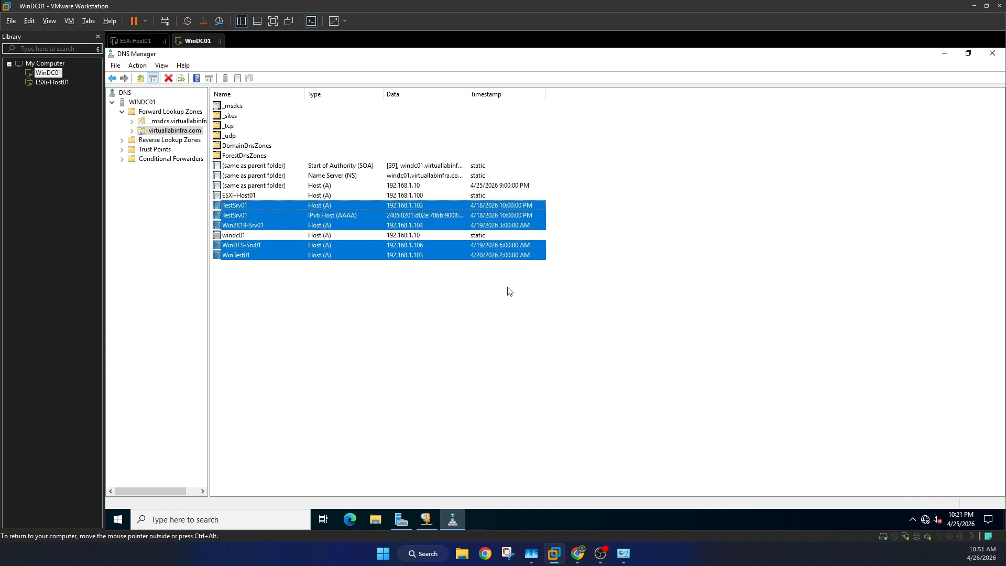
pyautogui.press('Delete')
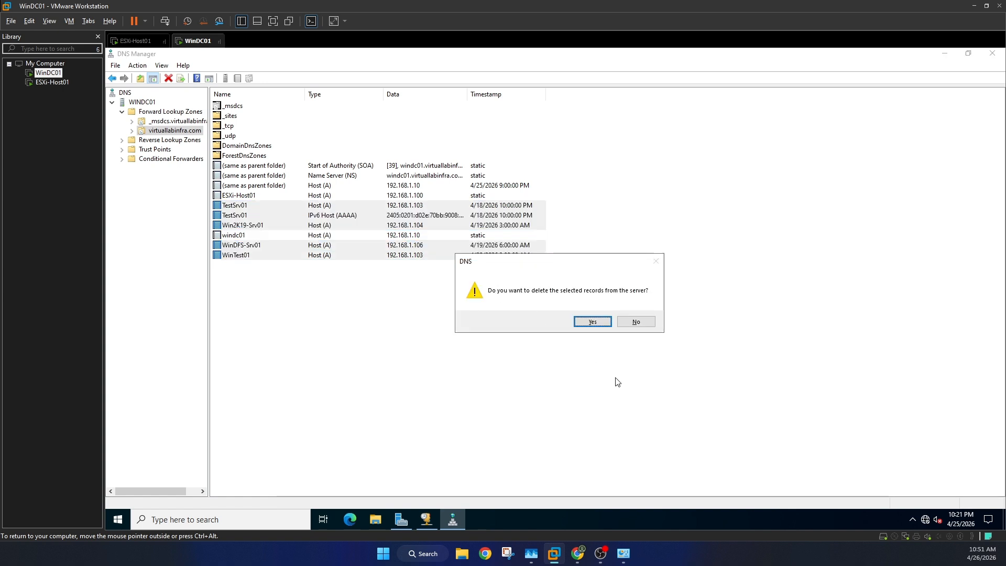
pyautogui.click(589, 321)
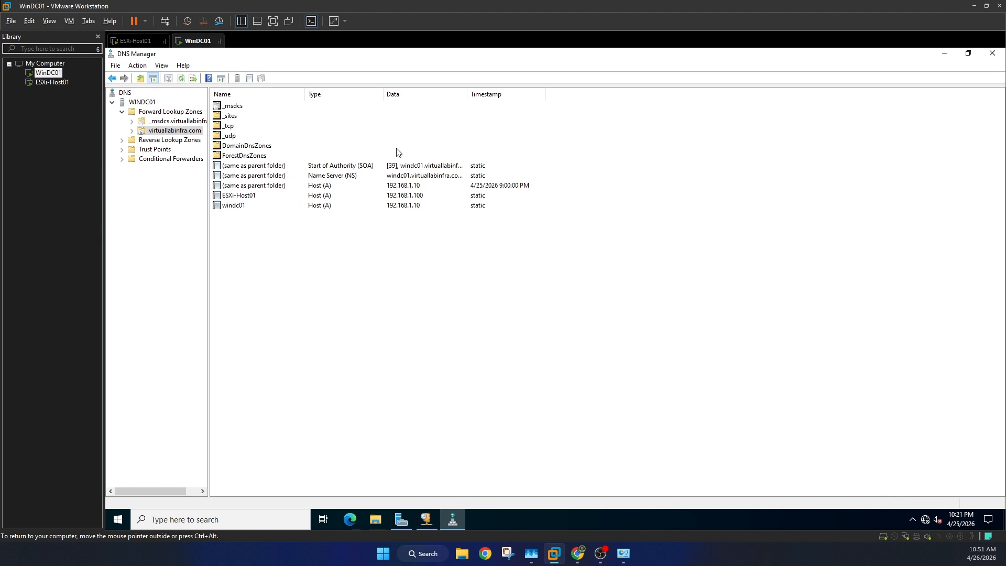
pyautogui.click(944, 53)
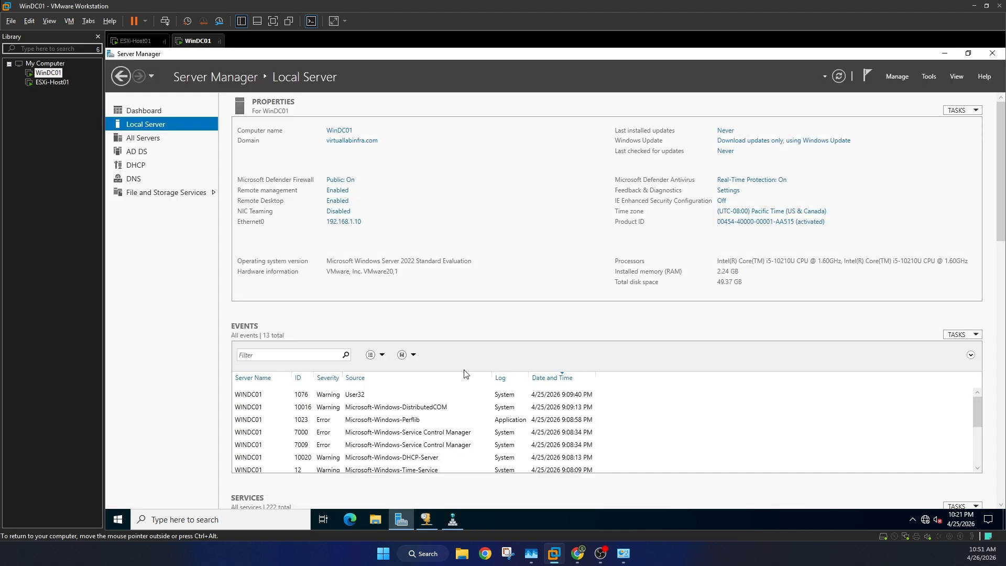
# - Show the address leases of IPv4 scope 192.168.1.0 in a maximized DHCP console and widen the tree pane
pyautogui.click(426, 519)
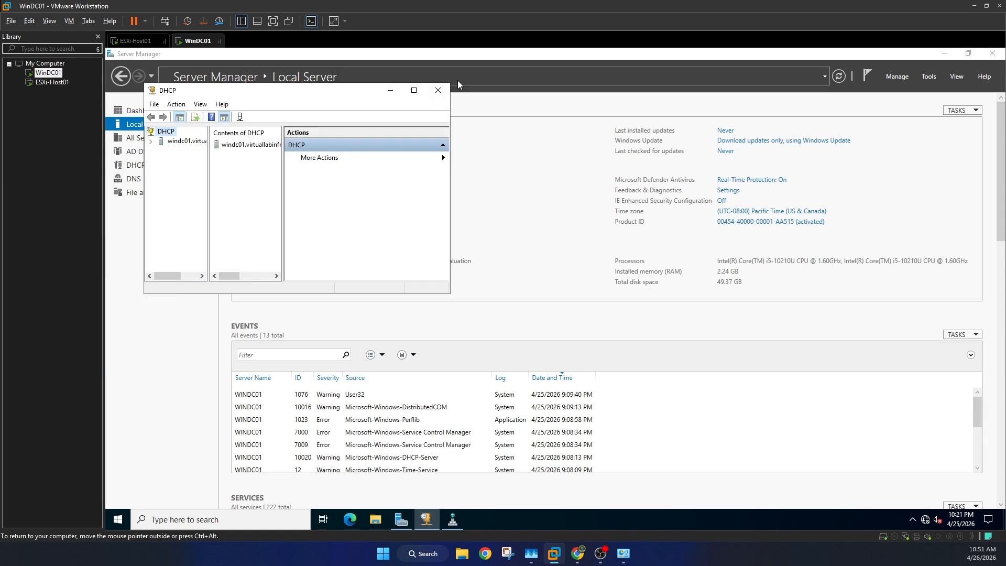
pyautogui.click(413, 91)
pyautogui.click(111, 102)
pyautogui.click(121, 111)
pyautogui.click(132, 121)
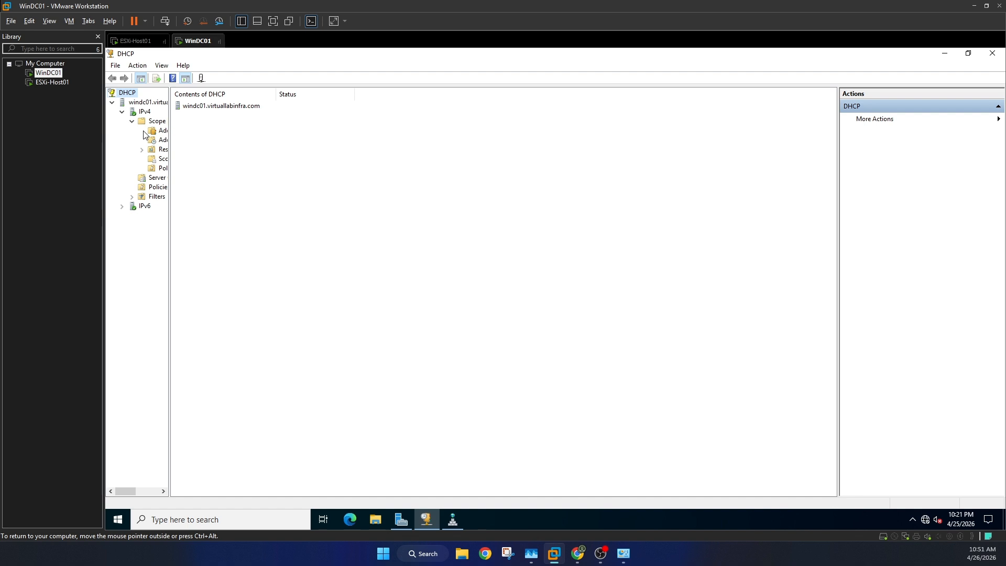
pyautogui.click(162, 140)
pyautogui.moveTo(171, 101); pyautogui.dragTo(238, 98)
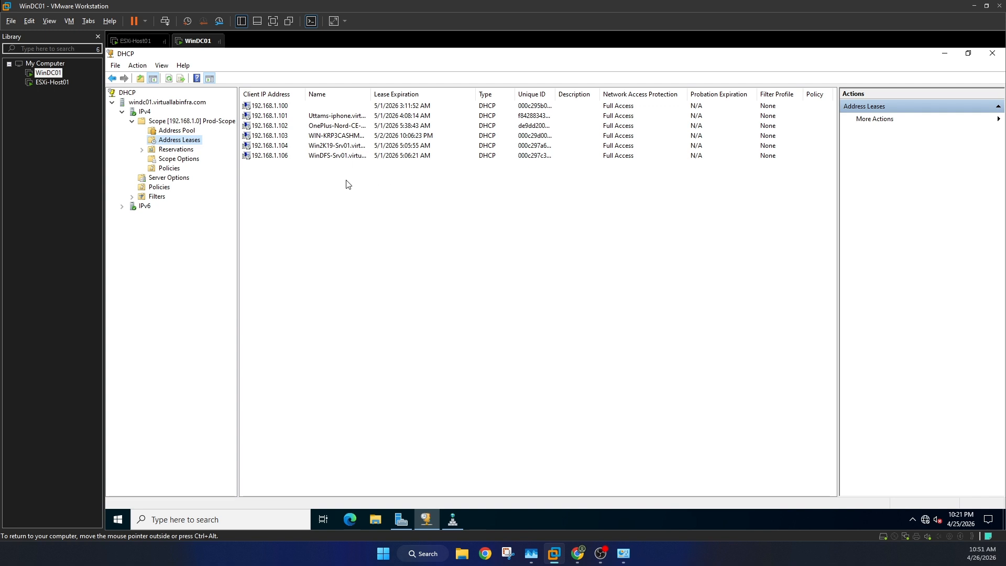
pyautogui.click(344, 157)
pyautogui.keyDown('ctrl'); pyautogui.click(341, 144); pyautogui.keyUp('ctrl')
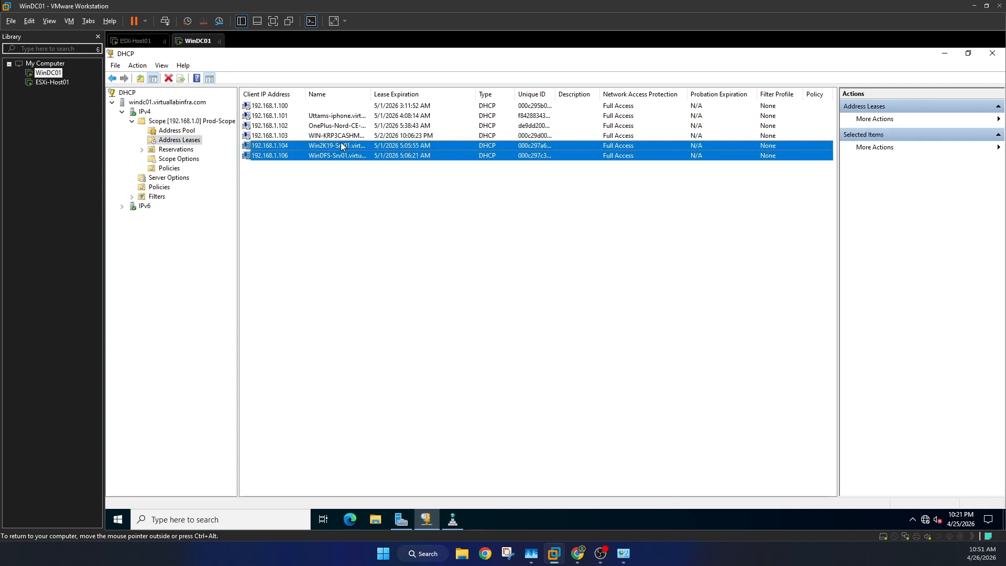
pyautogui.keyDown('ctrl'); pyautogui.click(341, 137); pyautogui.keyUp('ctrl')
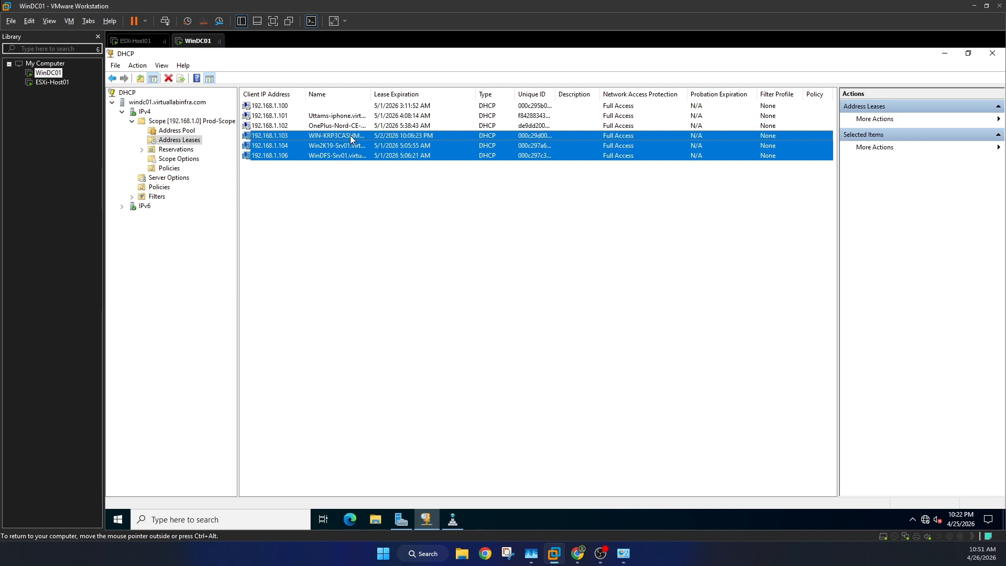
pyautogui.keyDown('ctrl'); pyautogui.click(350, 135); pyautogui.keyUp('ctrl')
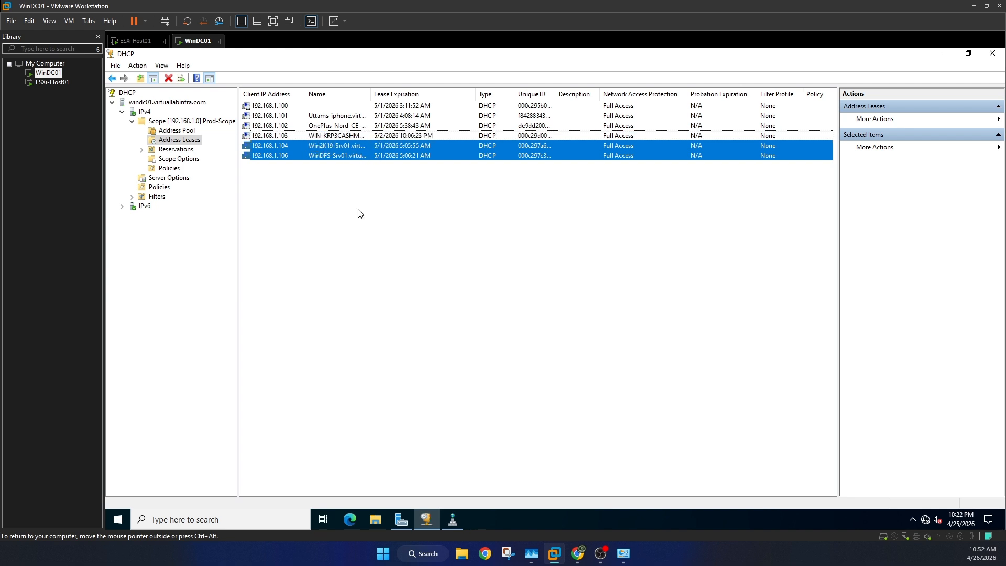
# - Switch to the TWinSrv-VM01 console in Chrome, dismiss the Windows Admin Center notice, and show the Local Server properties
pyautogui.moveTo(571, 554)
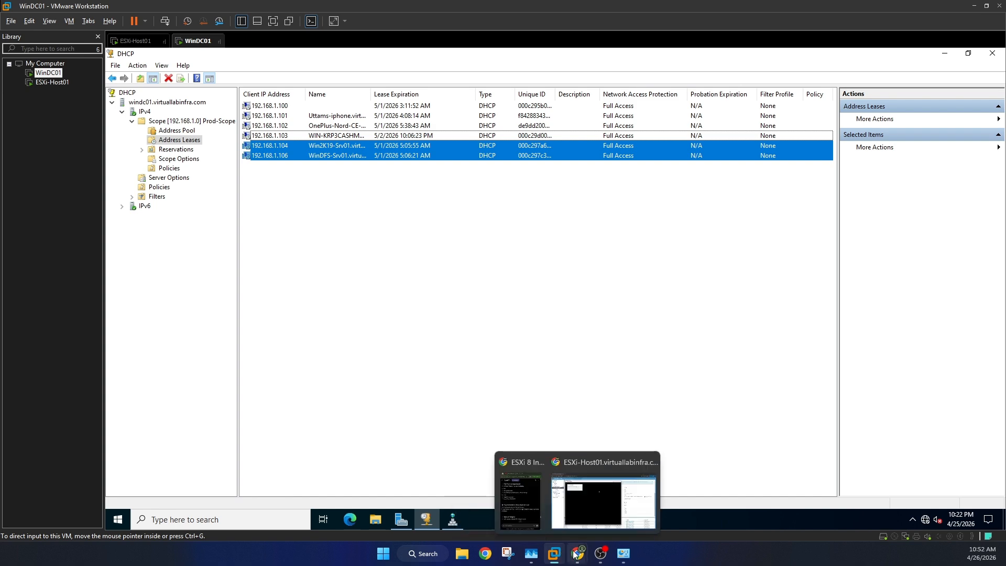
pyautogui.click(611, 521)
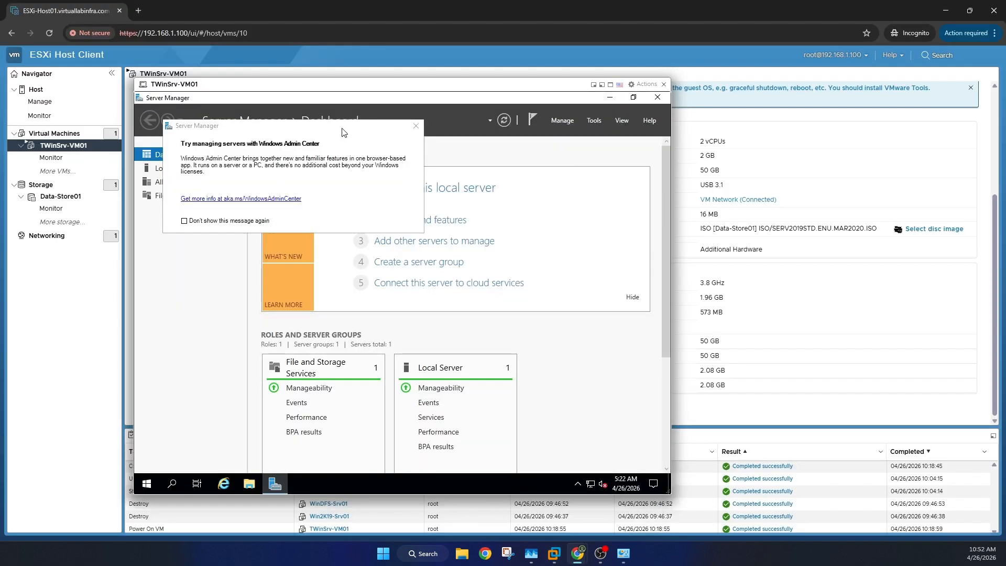
pyautogui.click(416, 125)
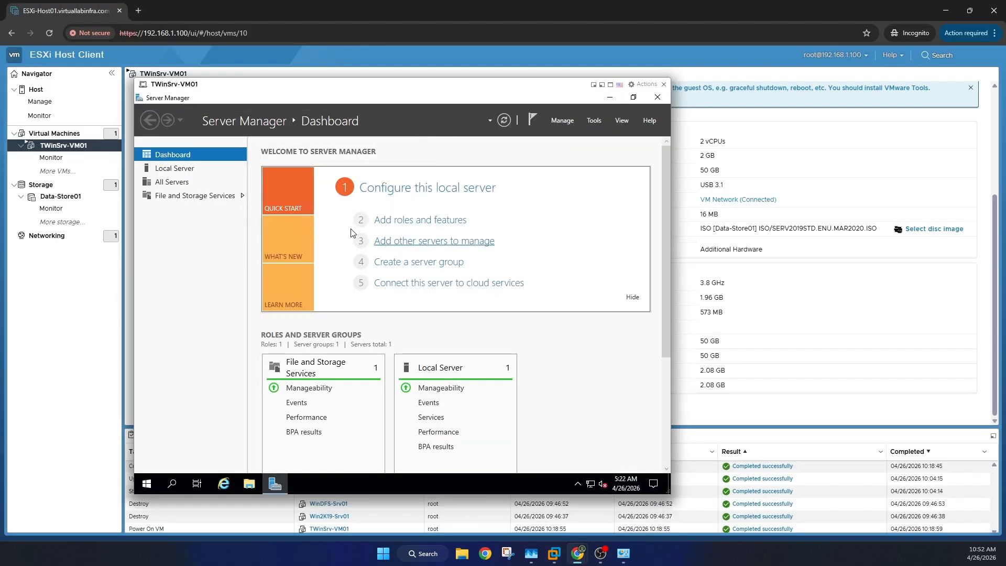
pyautogui.click(194, 175)
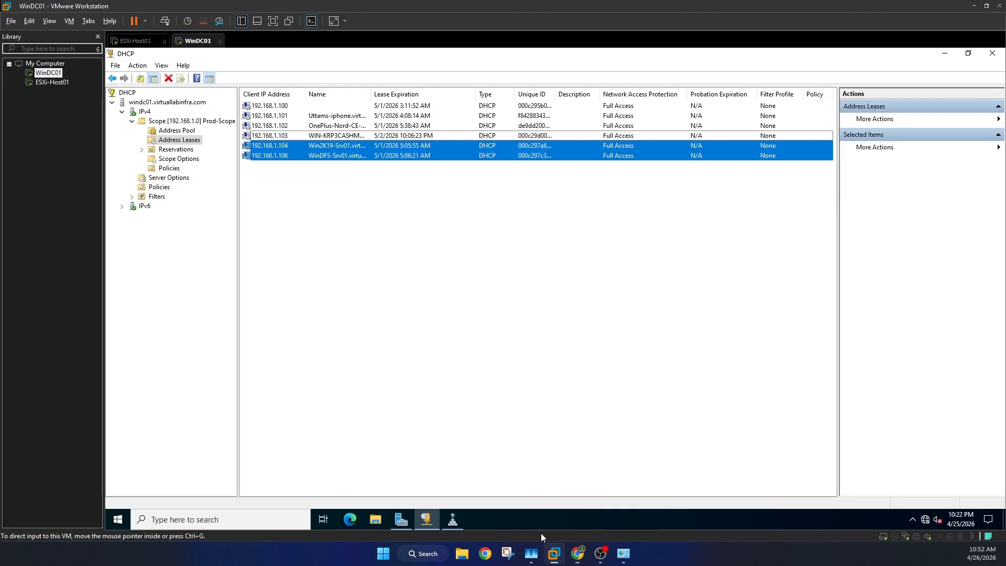
# - Return to WinDC01 in VMware Workstation, fit the lease Name column, and delete the Win2K19-Srv01 and WinDFS-Srv01 leases
pyautogui.click(554, 553)
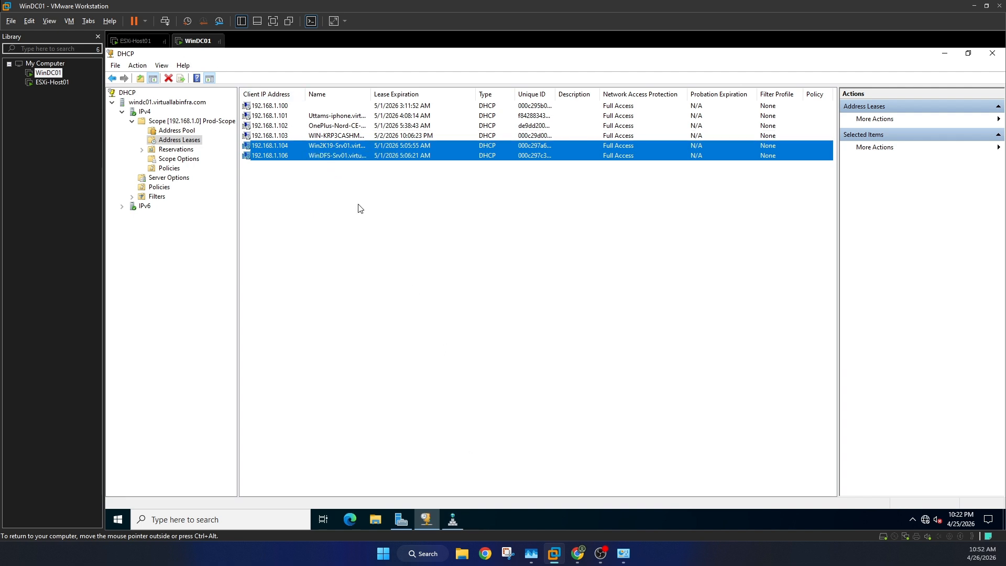
pyautogui.click(350, 136)
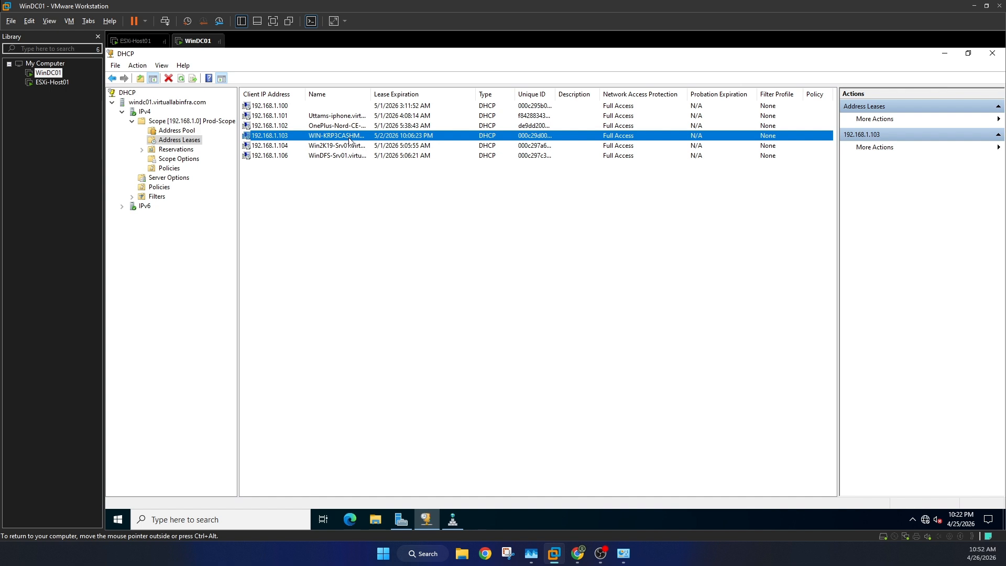
pyautogui.doubleClick(372, 94)
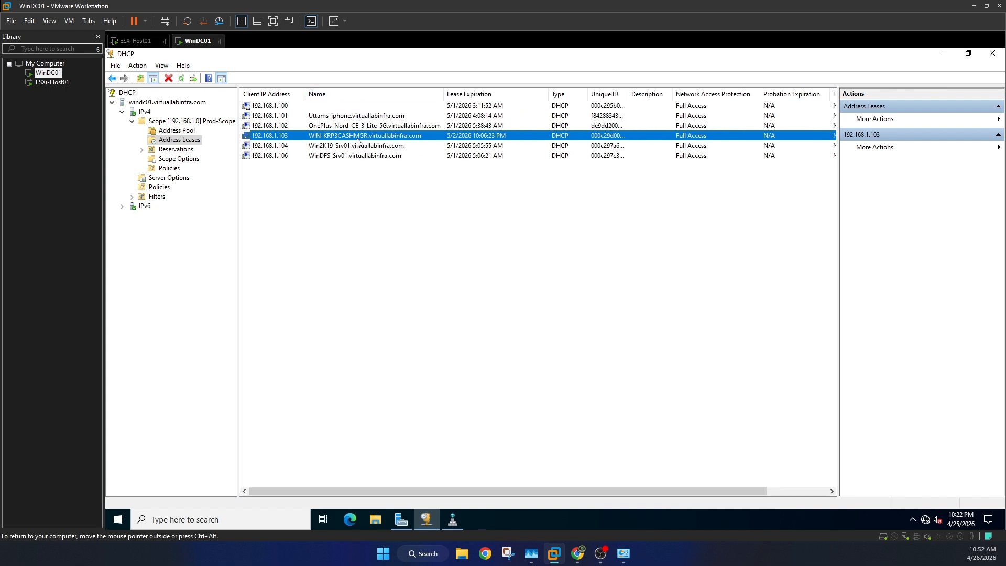
pyautogui.click(336, 155)
pyautogui.keyDown('shift'); pyautogui.click(335, 146); pyautogui.keyUp('shift')
pyautogui.press('Delete')
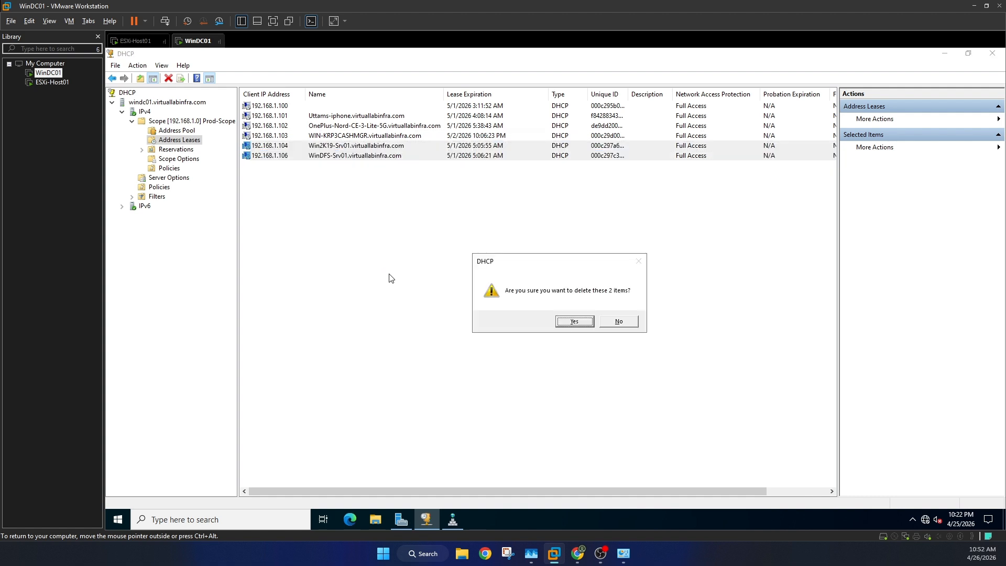
pyautogui.press('Return')
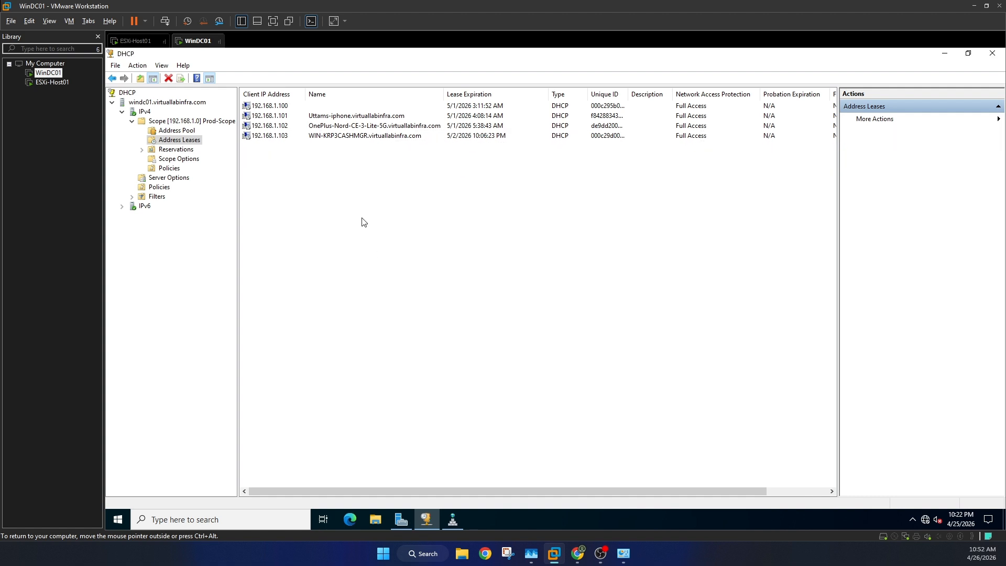
# - Delete the two phone leases, 192.168.1.101 and 192.168.1.102, from the DHCP scope
pyautogui.click(325, 119)
pyautogui.click(324, 126)
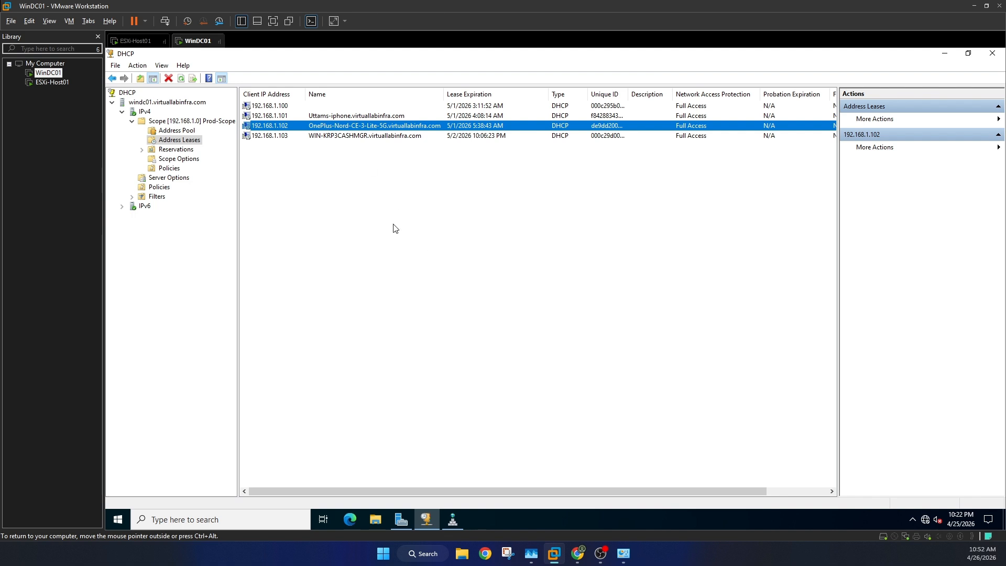
pyautogui.keyDown('ctrl'); pyautogui.click(337, 116); pyautogui.keyUp('ctrl')
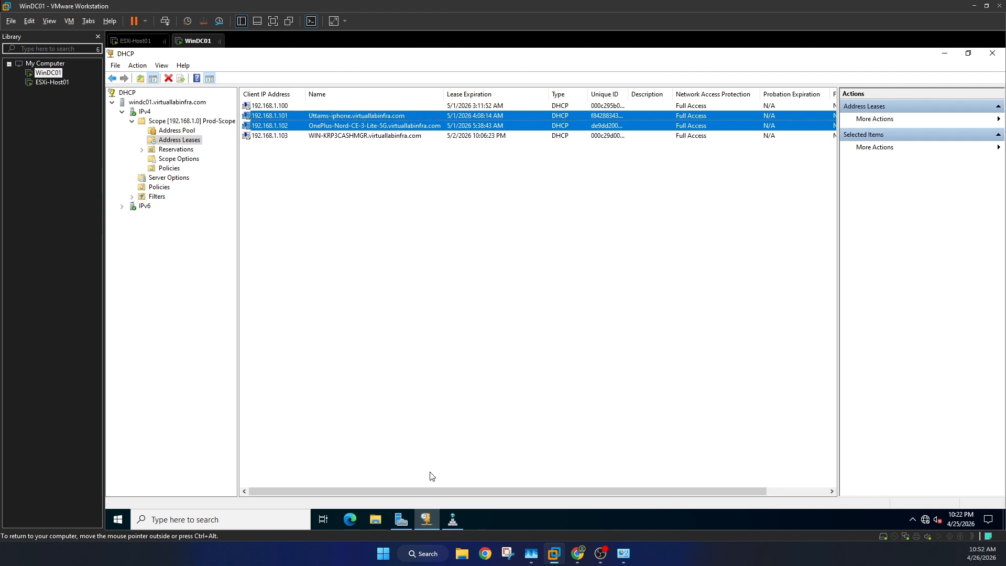
pyautogui.press('Delete')
pyautogui.press('Return')
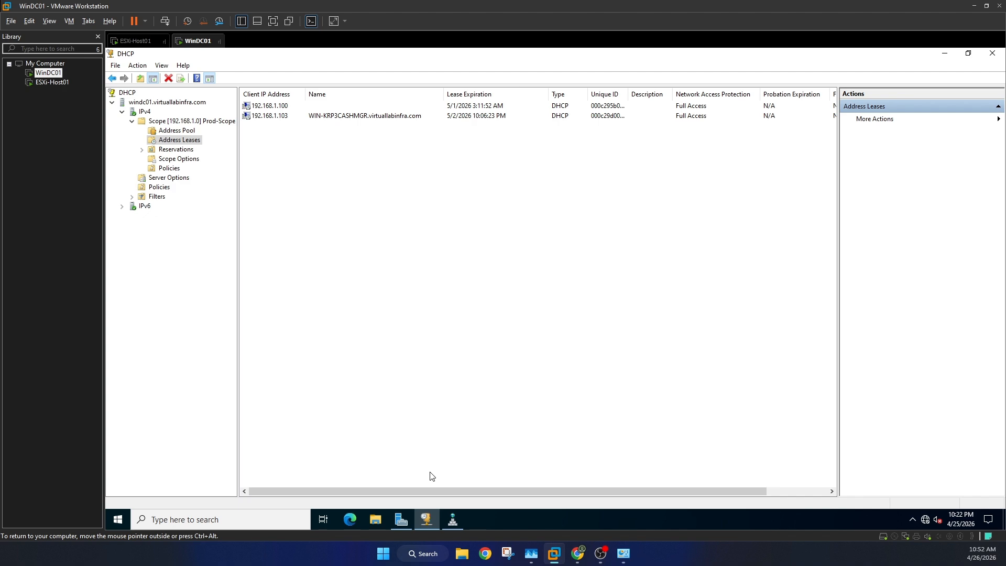
# - Switch to the TWinSrv-VM01 console in Chrome and enter TWinSrv-VM01 as the computer name in the system properties
pyautogui.moveTo(577, 553)
pyautogui.click(648, 515)
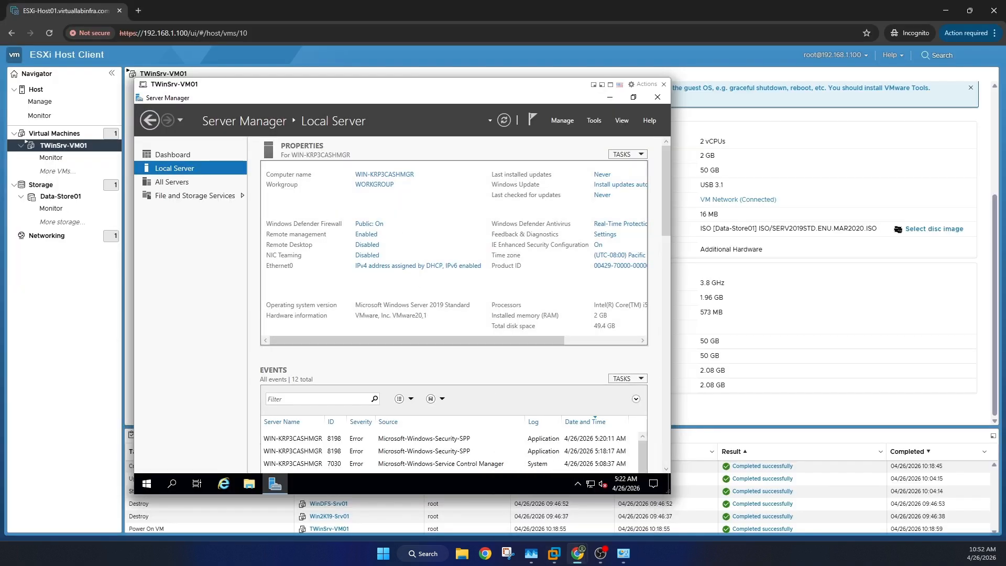
pyautogui.click(384, 175)
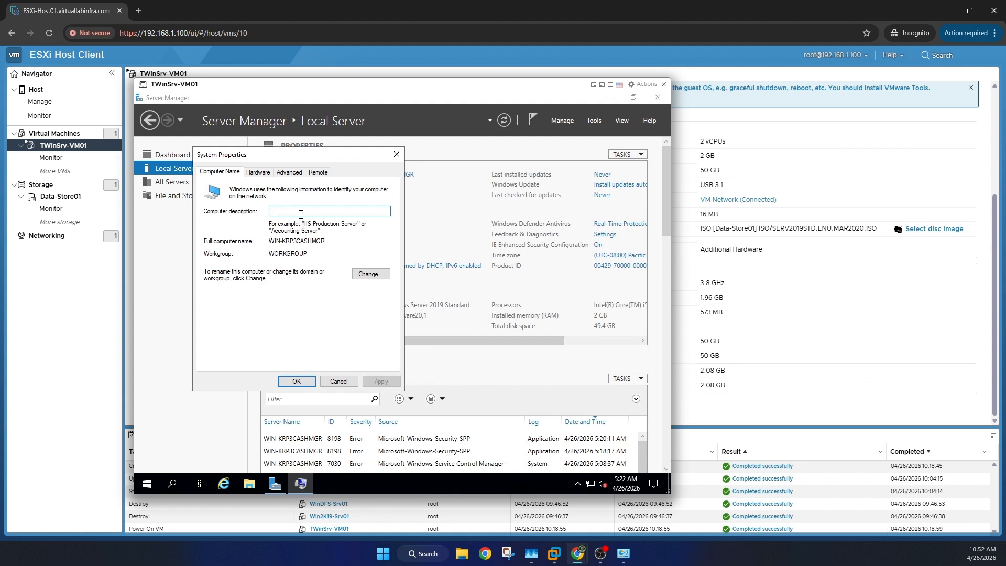
pyautogui.write('TWinSrv-VM01')
pyautogui.moveTo(318, 211); pyautogui.dragTo(253, 212)
pyautogui.hotkey('ctrl', 'c')
pyautogui.click(370, 273)
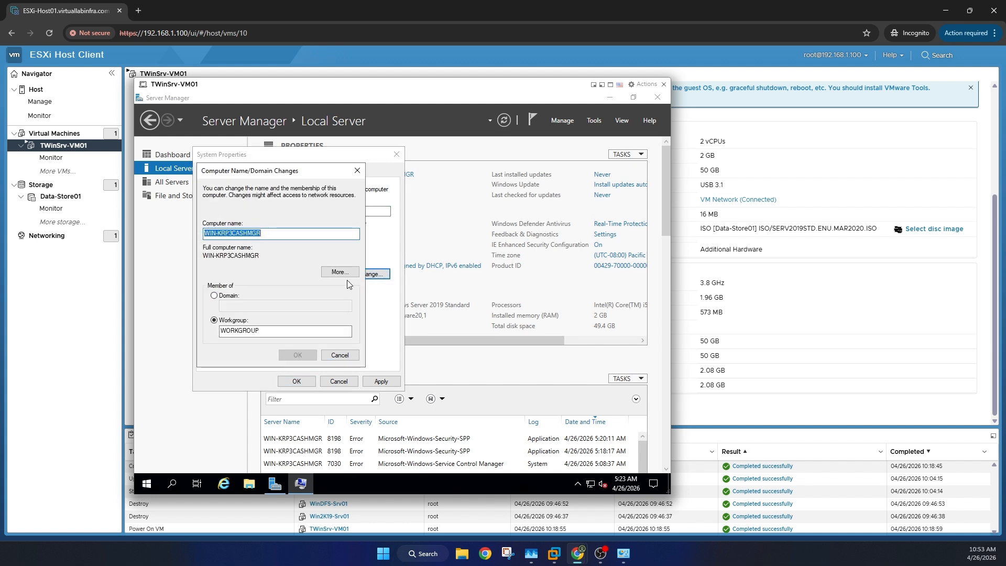
pyautogui.hotkey('ctrl', 'v')
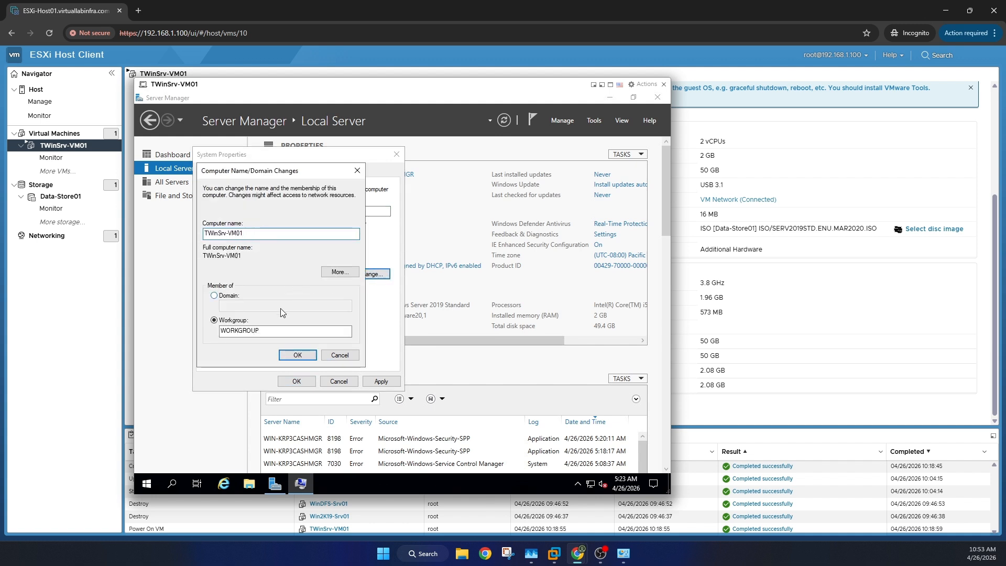
# - Try to make the server a member of the domain virtuallabinfra.com and submit the name and domain changes
pyautogui.click(234, 297)
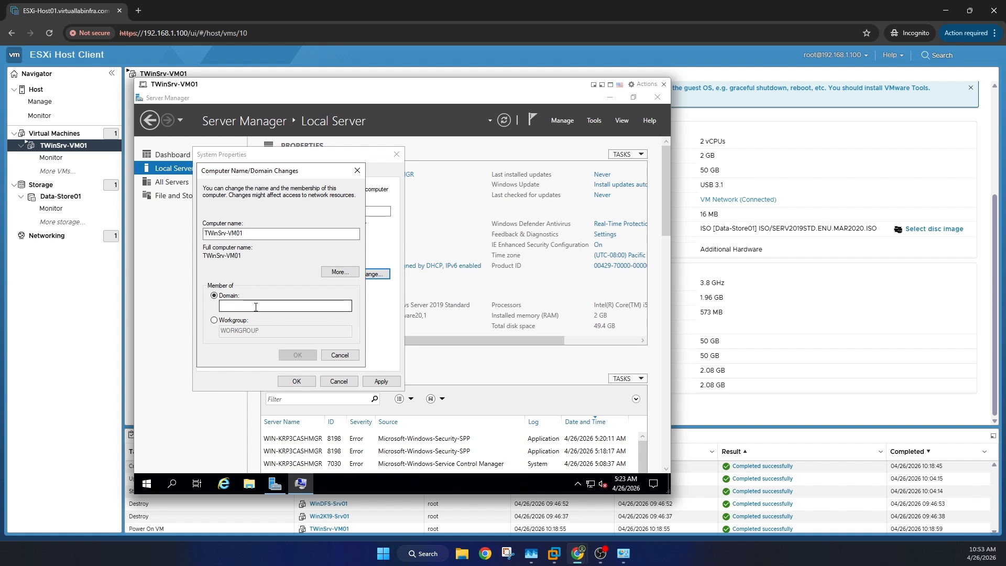
pyautogui.write('virtuallabinfra.com')
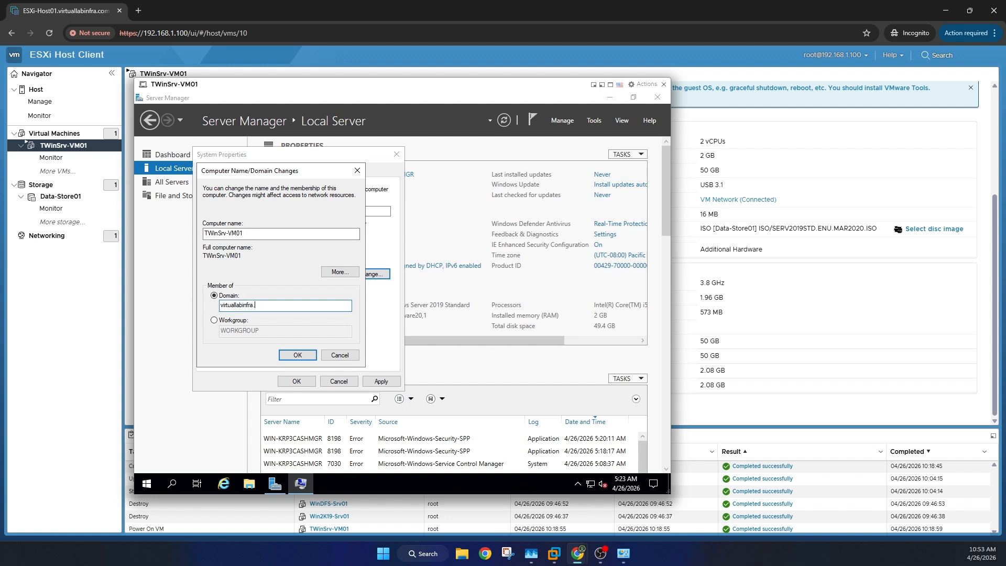
pyautogui.click(305, 354)
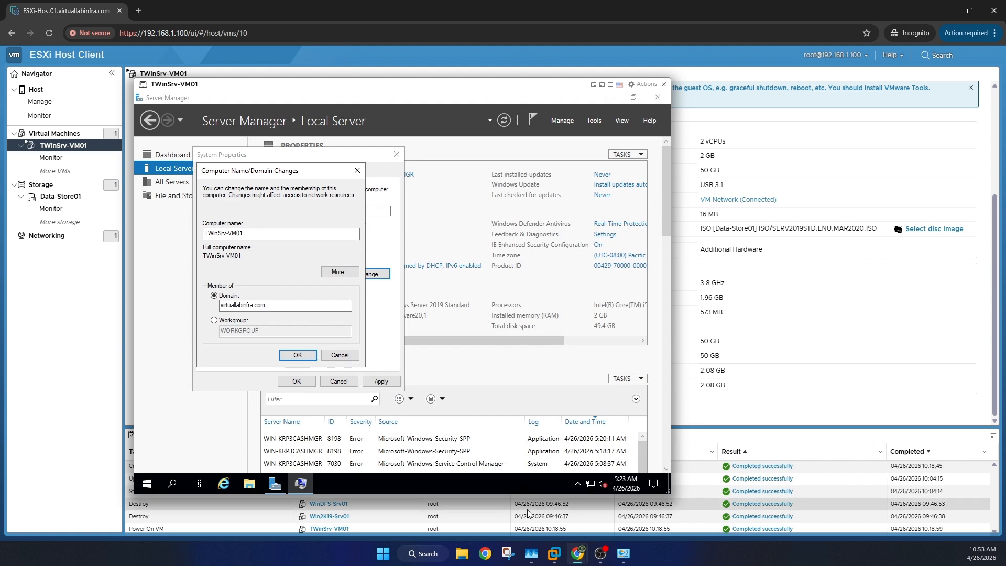
# - Switch to WinDC01 in VMware Workstation and open Active Directory Users and Computers in a maximized window
pyautogui.moveTo(557, 552)
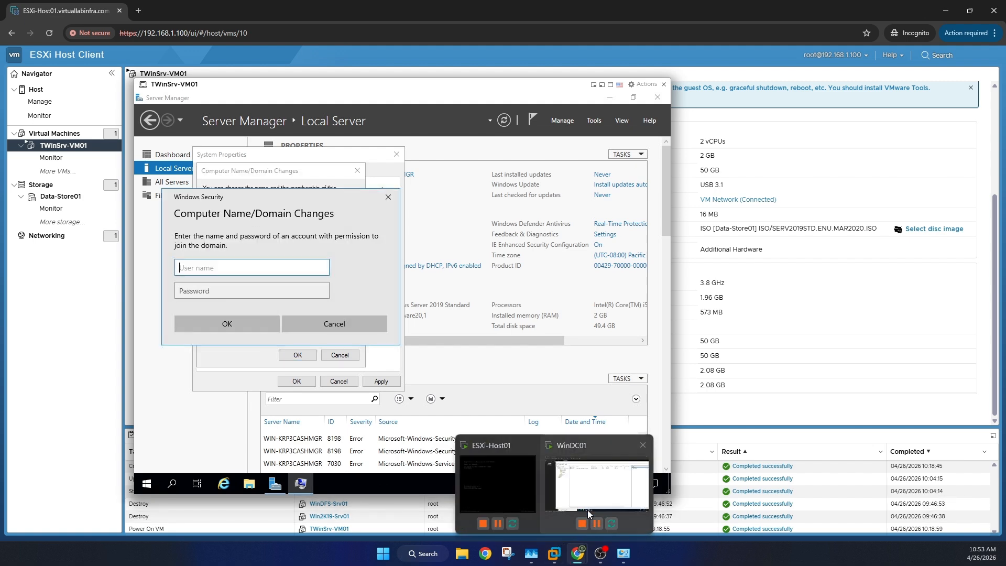
pyautogui.click(591, 485)
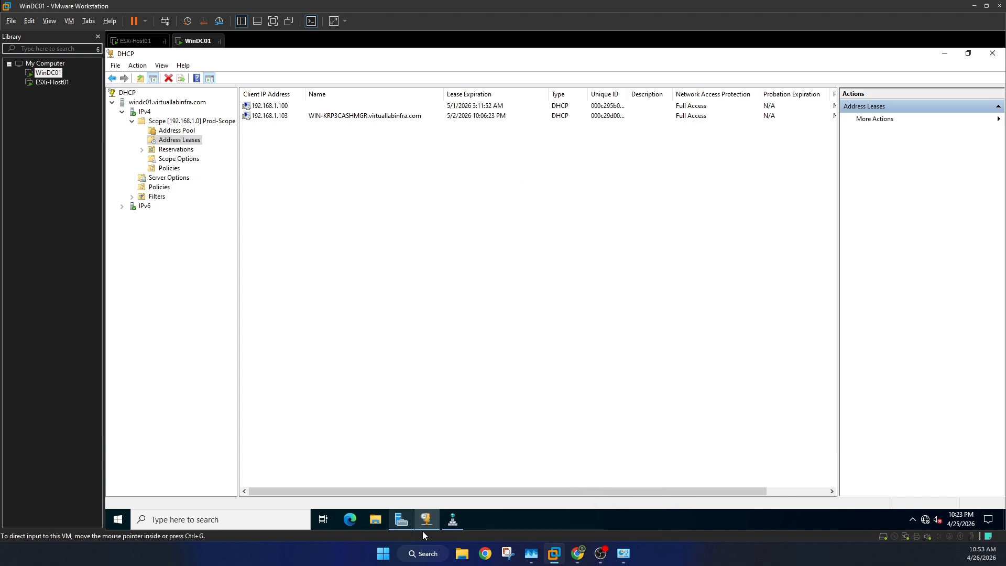
pyautogui.click(118, 519)
pyautogui.click(118, 519)
pyautogui.click(116, 520)
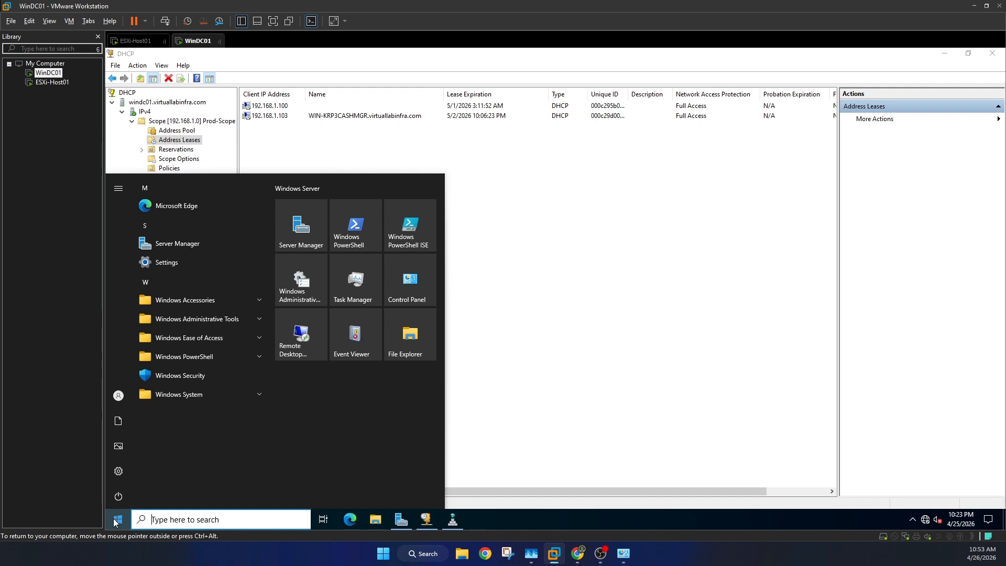
pyautogui.click(191, 320)
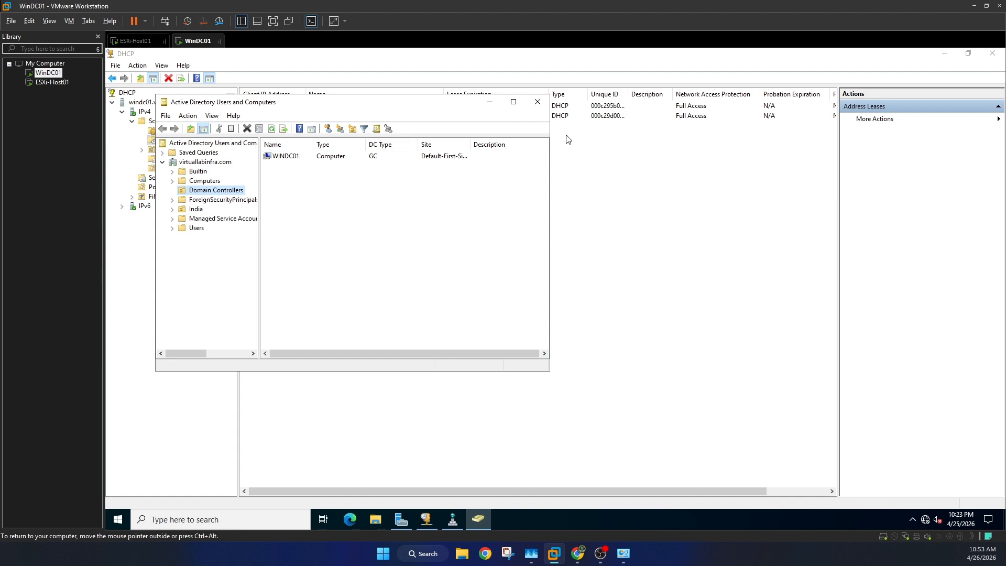
pyautogui.click(513, 101)
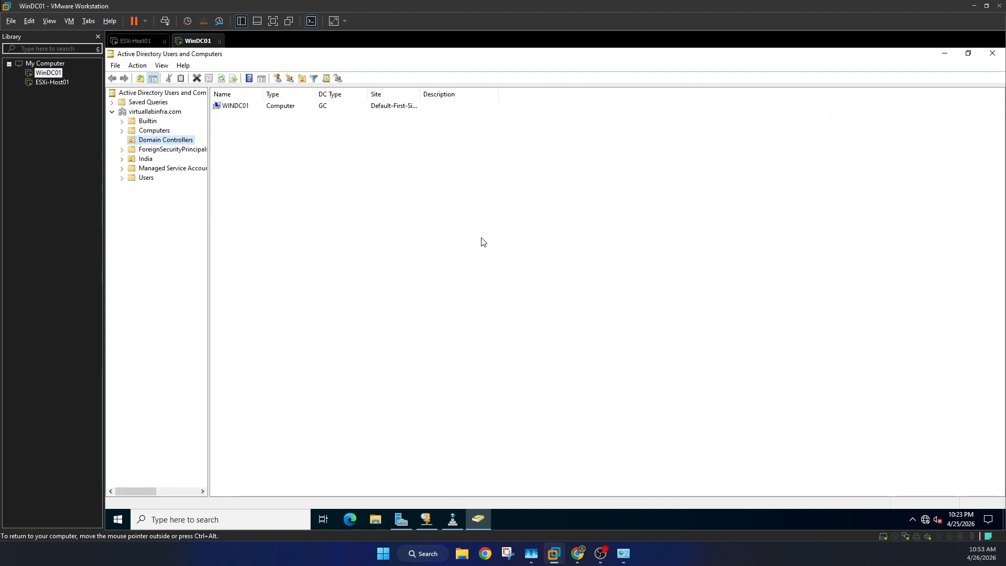
# - Check the group memberships of the Vmware Admin user in the Admin Users unit under India > Offices
pyautogui.click(123, 159)
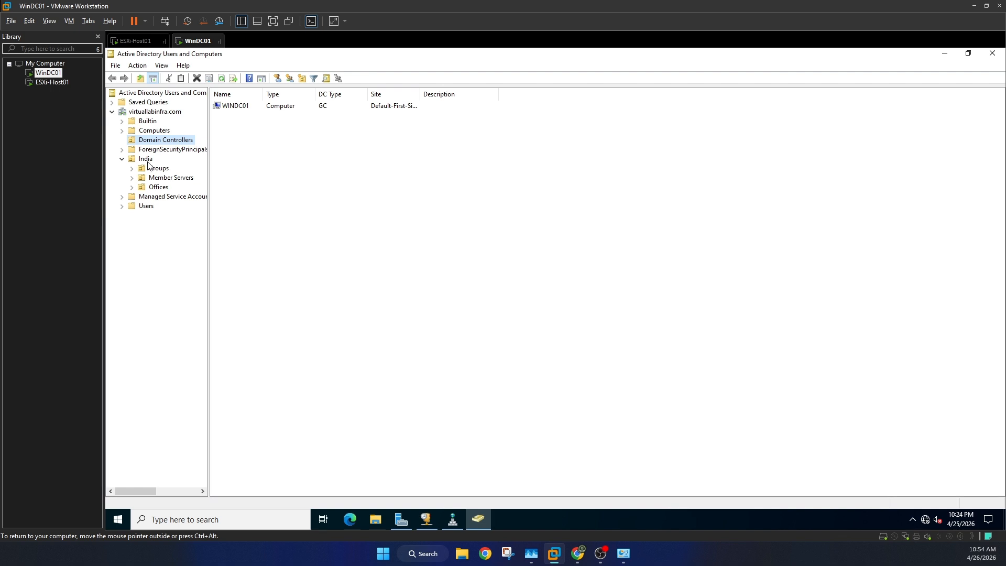
pyautogui.click(132, 187)
pyautogui.click(181, 197)
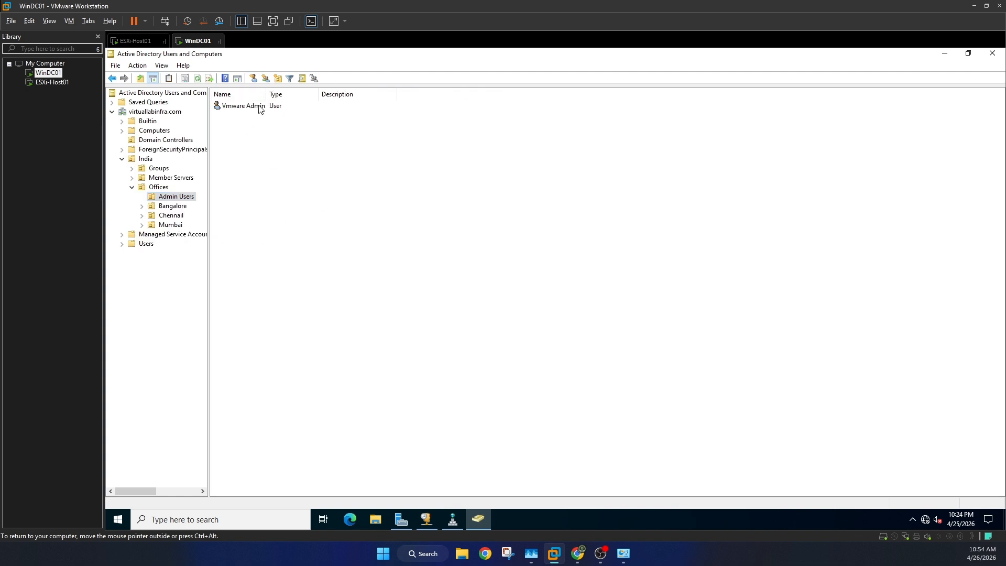
pyautogui.click(260, 110)
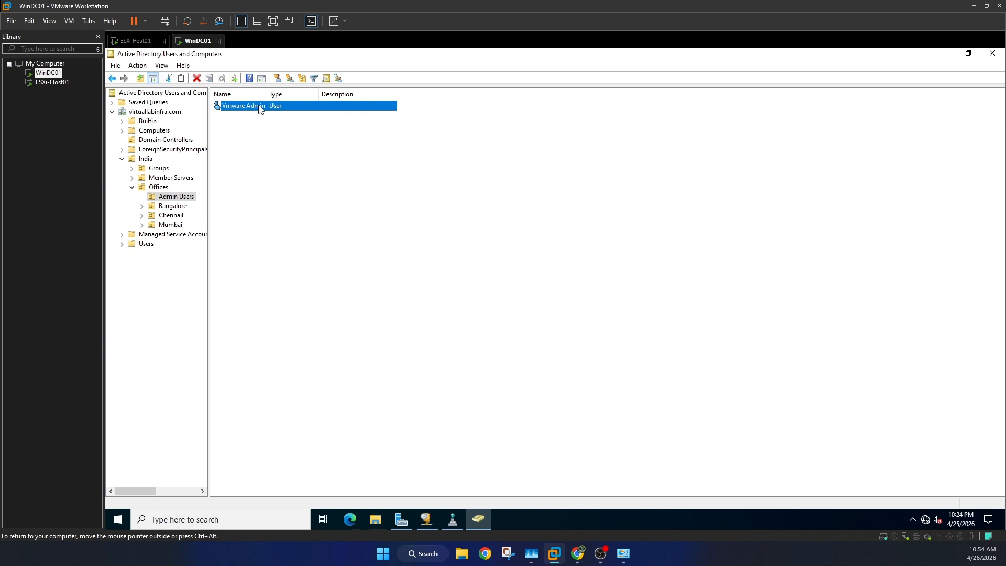
pyautogui.doubleClick(260, 109)
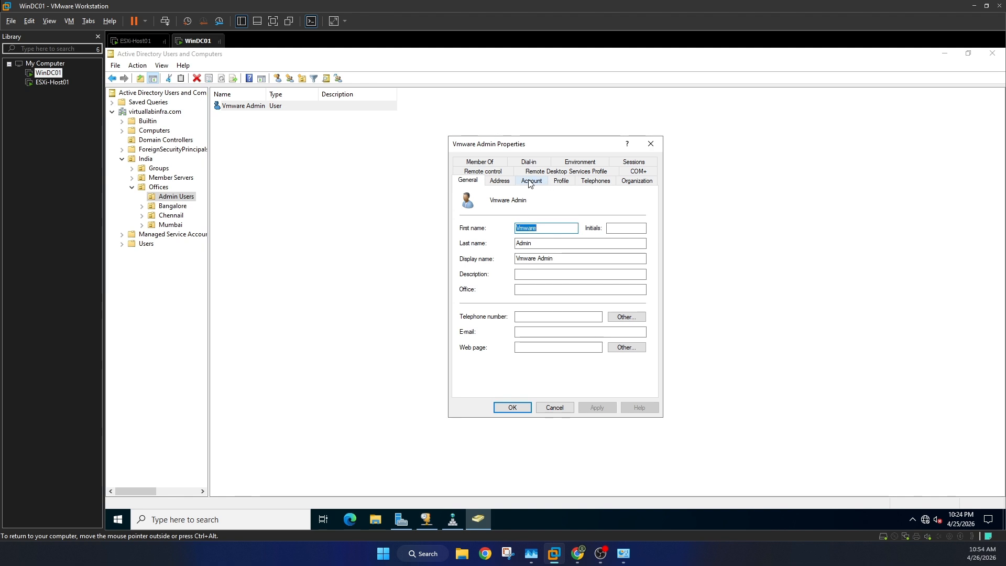
pyautogui.click(498, 162)
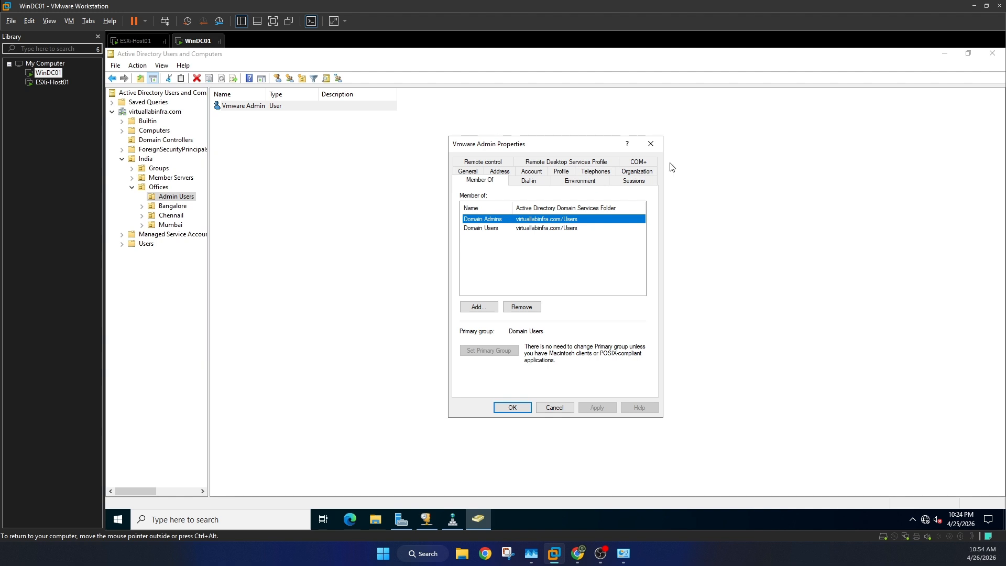
pyautogui.click(649, 145)
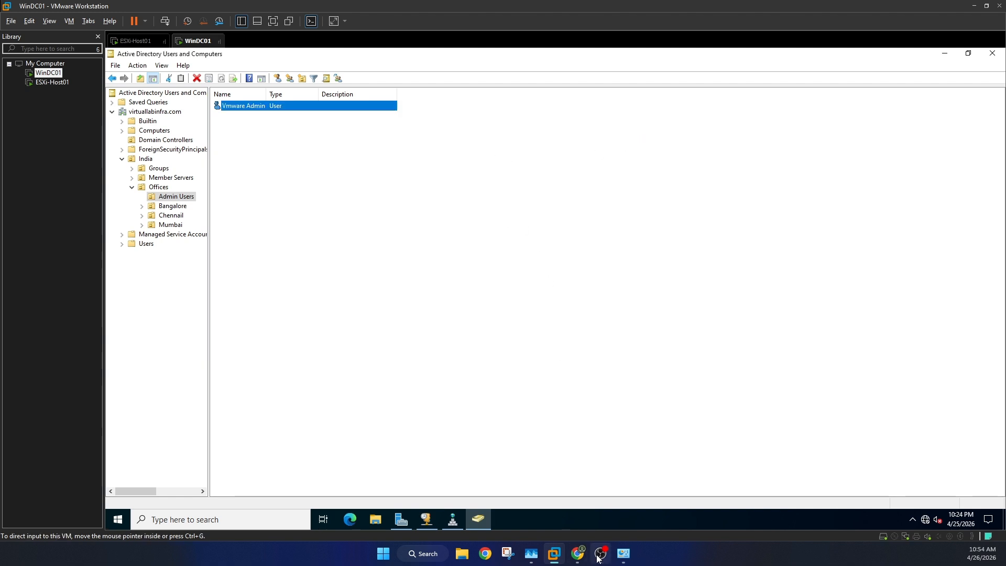
# - Return to the TWinSrv-VM01 console in Chrome, try to authorize the domain join with the vmwareadmin account and its password, and close the system properties
pyautogui.click(555, 552)
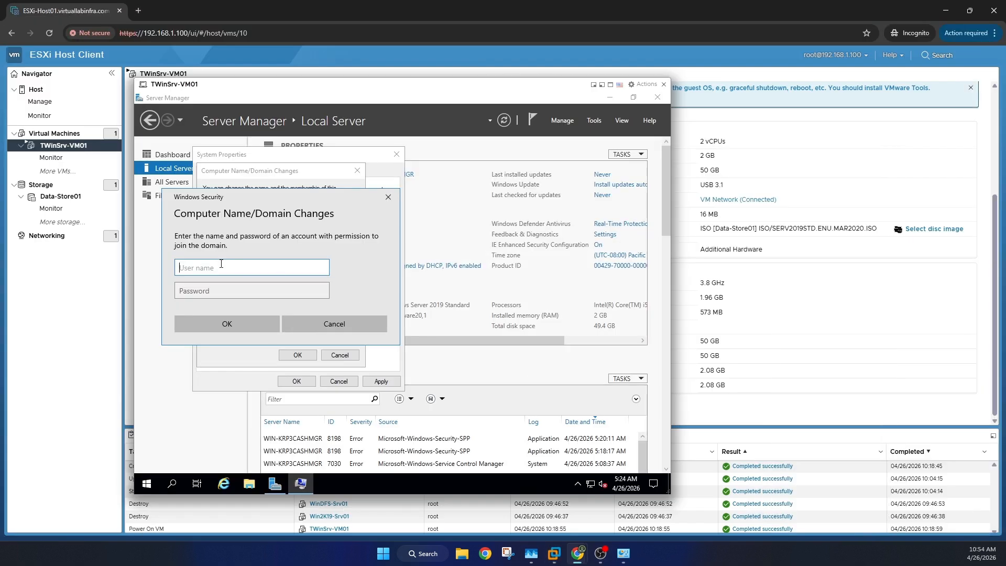
pyautogui.write('vmwareadmin')
pyautogui.press('Tab')
pyautogui.write('P')
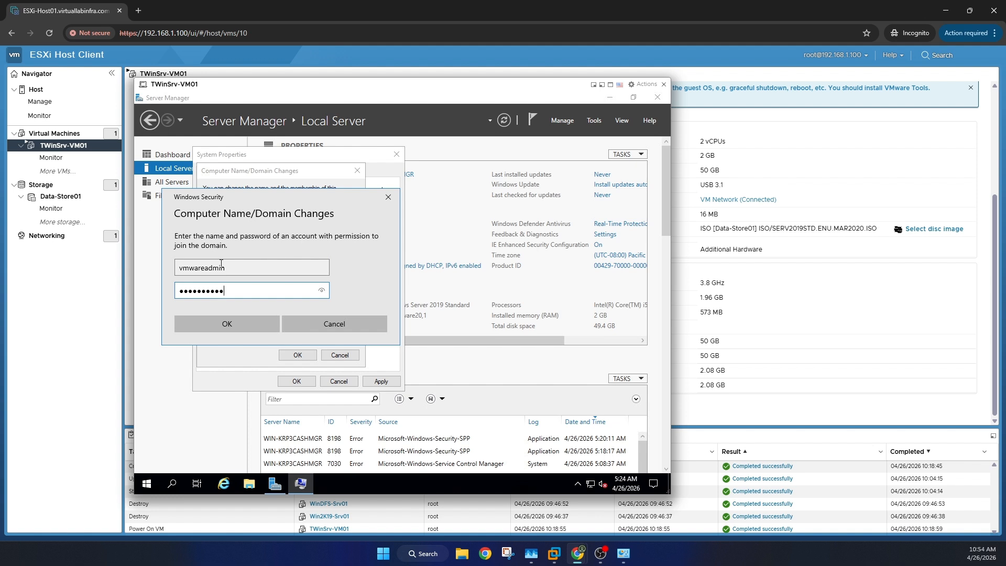
pyautogui.click(196, 325)
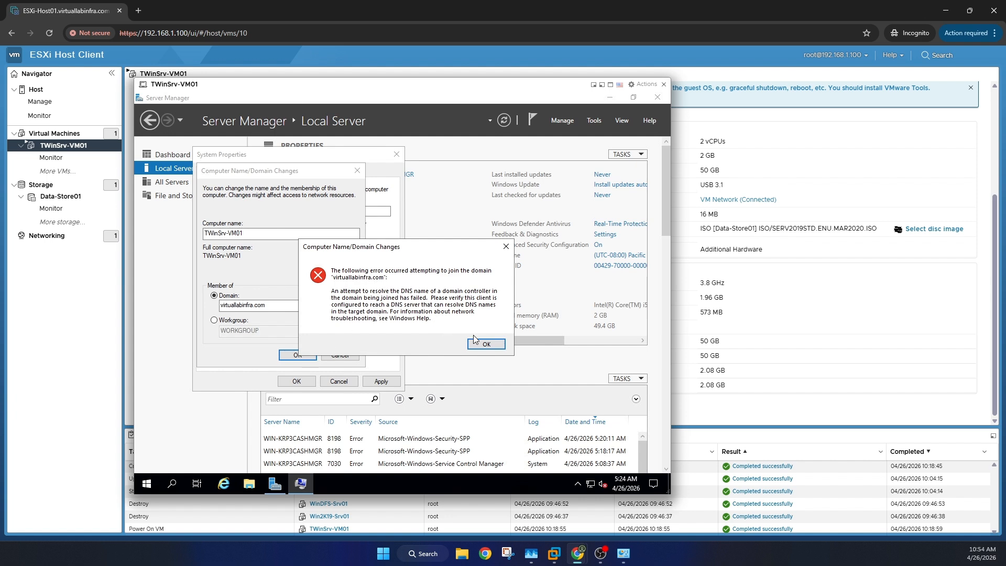
pyautogui.click(482, 344)
pyautogui.click(349, 355)
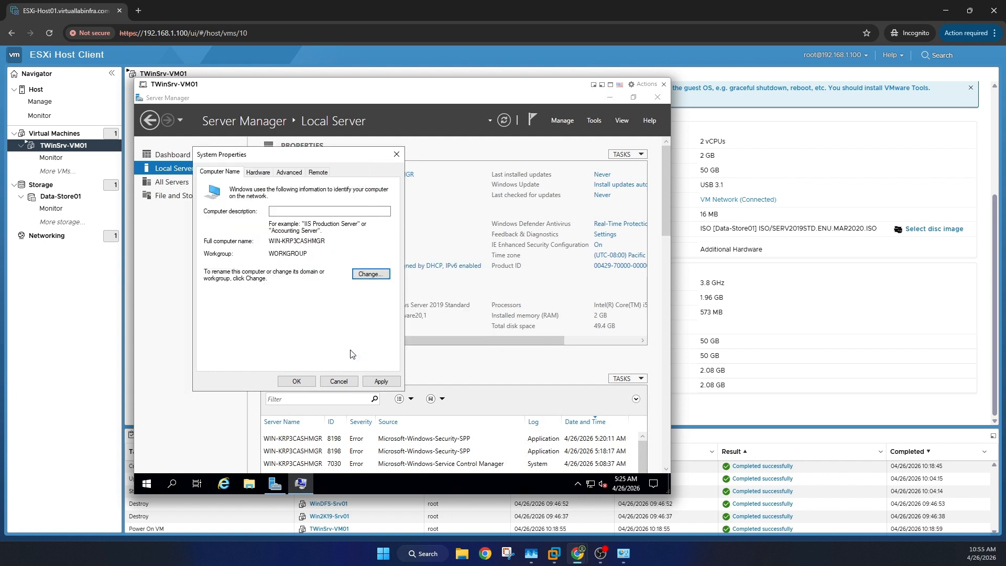
pyautogui.click(339, 381)
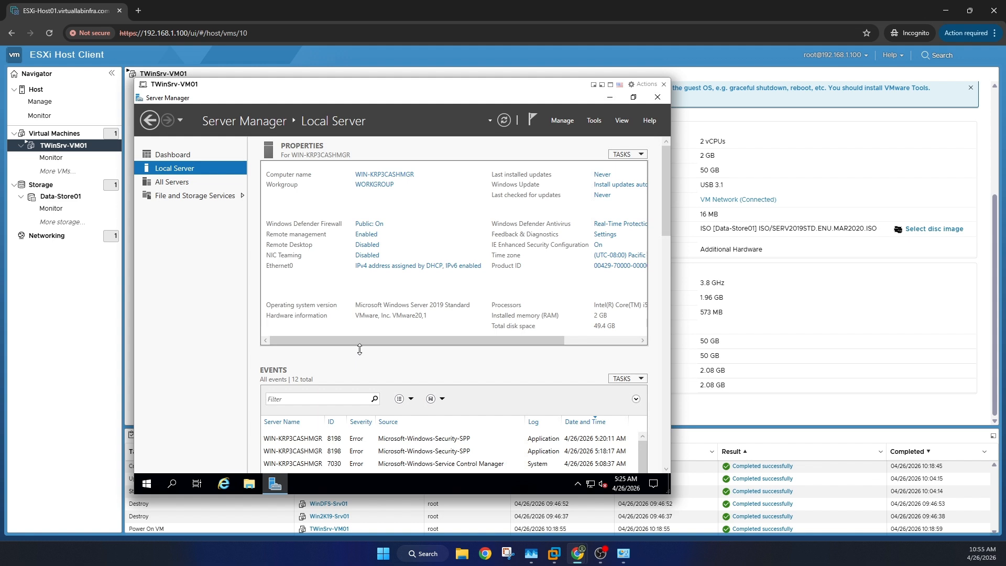
# - Enlarge the console window and disable Internet Protocol Version 6 (TCP/IPv6) on the Ethernet0 adapter
pyautogui.click(399, 270)
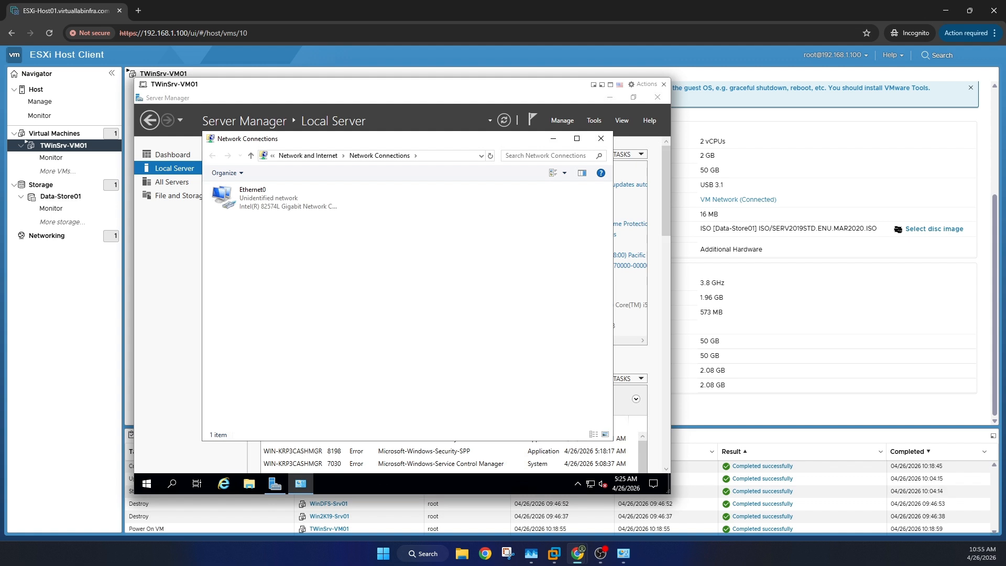
pyautogui.moveTo(669, 492); pyautogui.dragTo(747, 522)
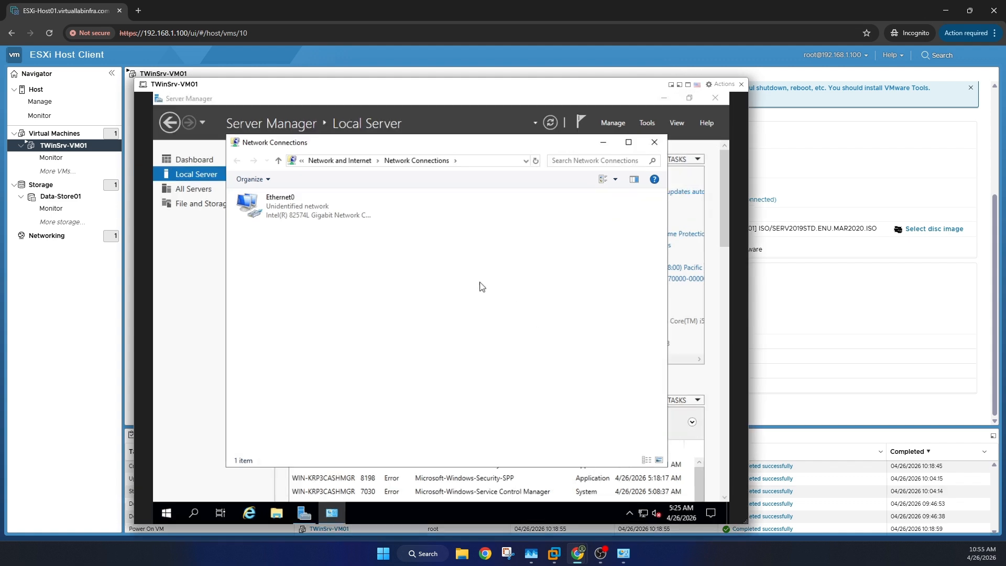
pyautogui.doubleClick(332, 208)
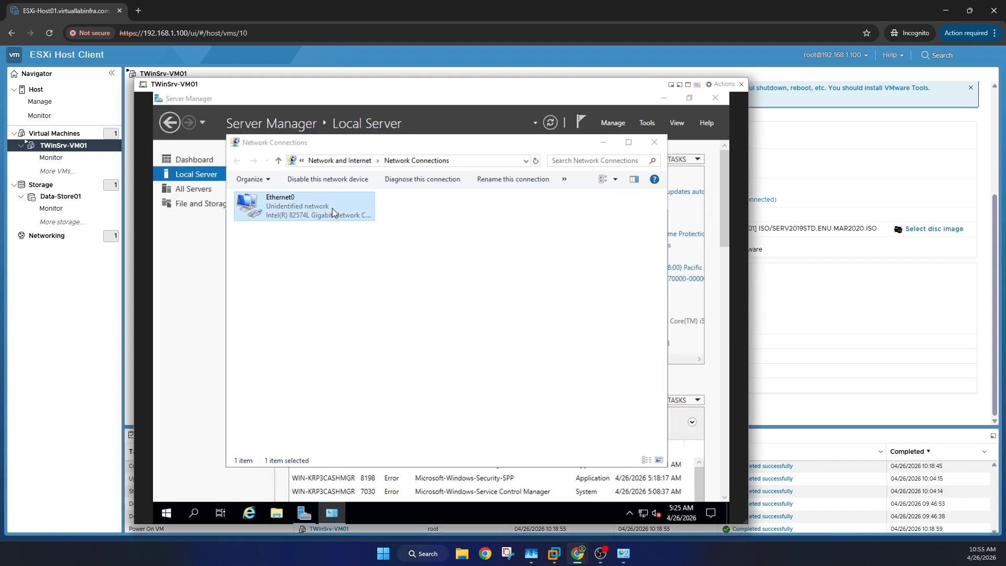
pyautogui.click(375, 397)
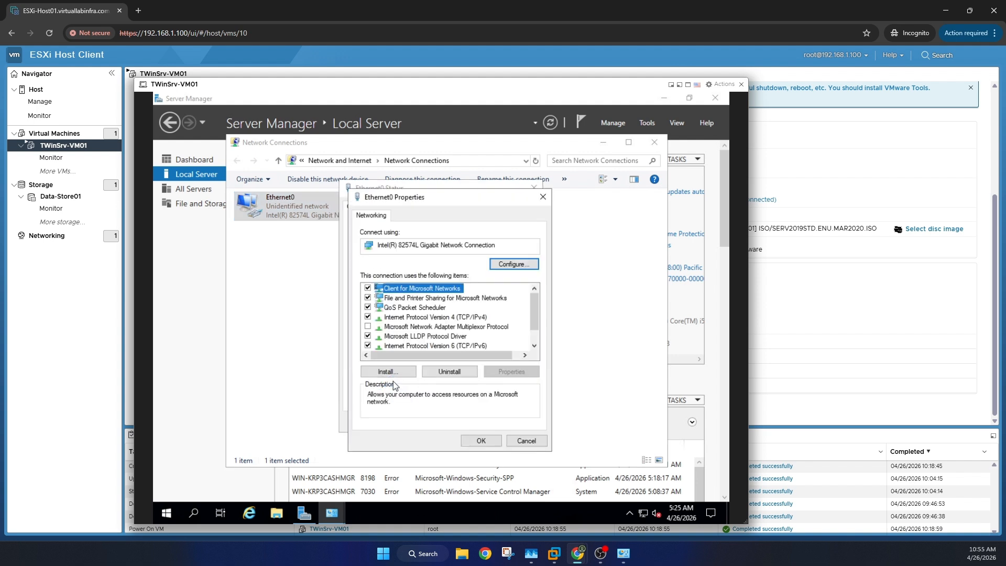
pyautogui.click(369, 347)
pyautogui.click(368, 345)
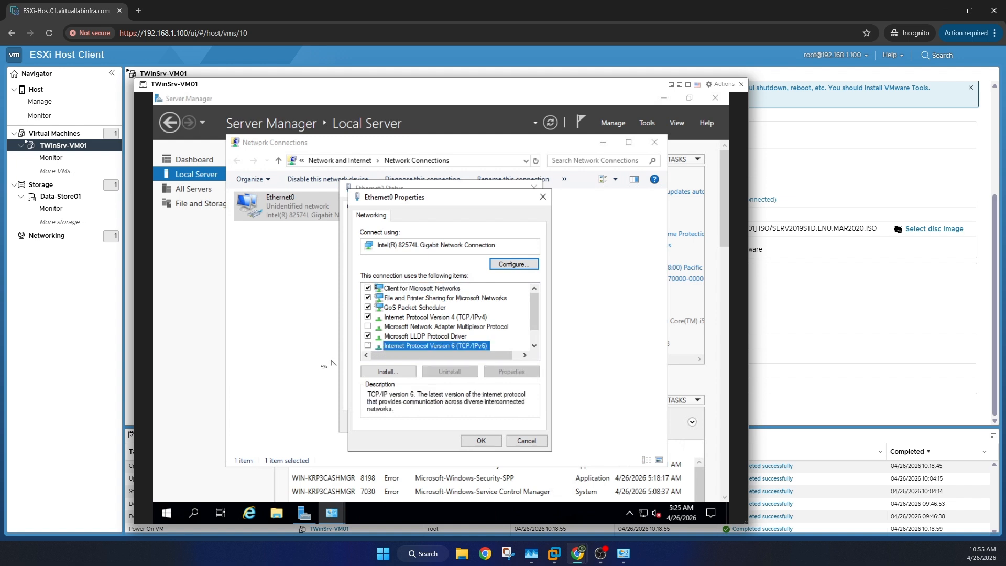
pyautogui.click(496, 444)
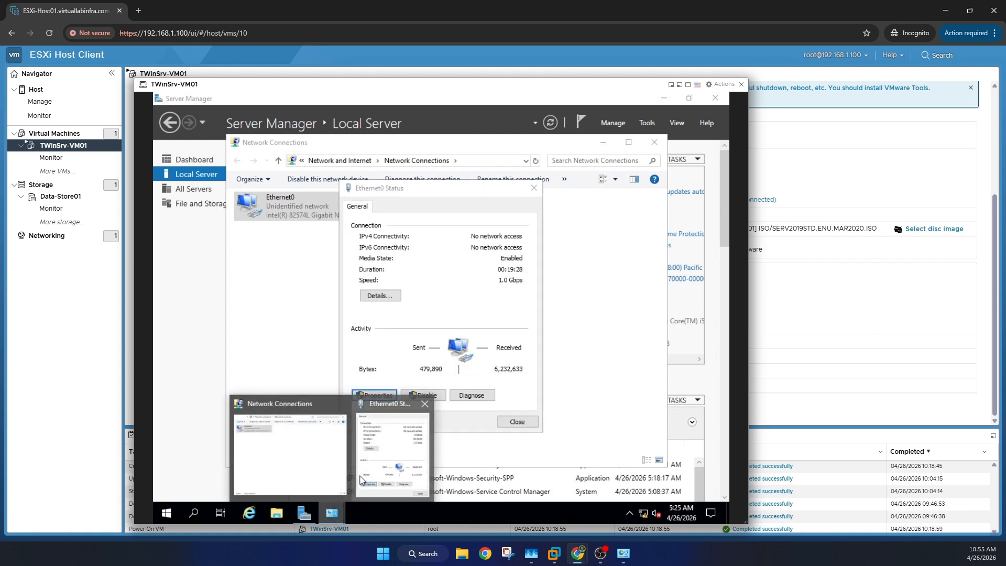
# - Reopen the computer name settings from the Local Server properties and enter TWinSrv-VM01 as the computer name
pyautogui.click(215, 278)
pyautogui.click(420, 181)
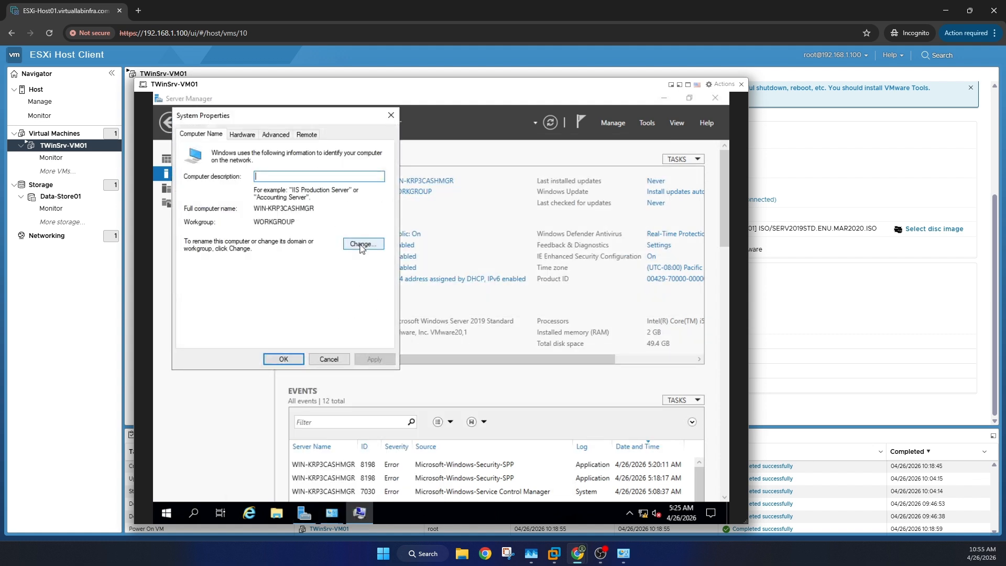
pyautogui.click(363, 246)
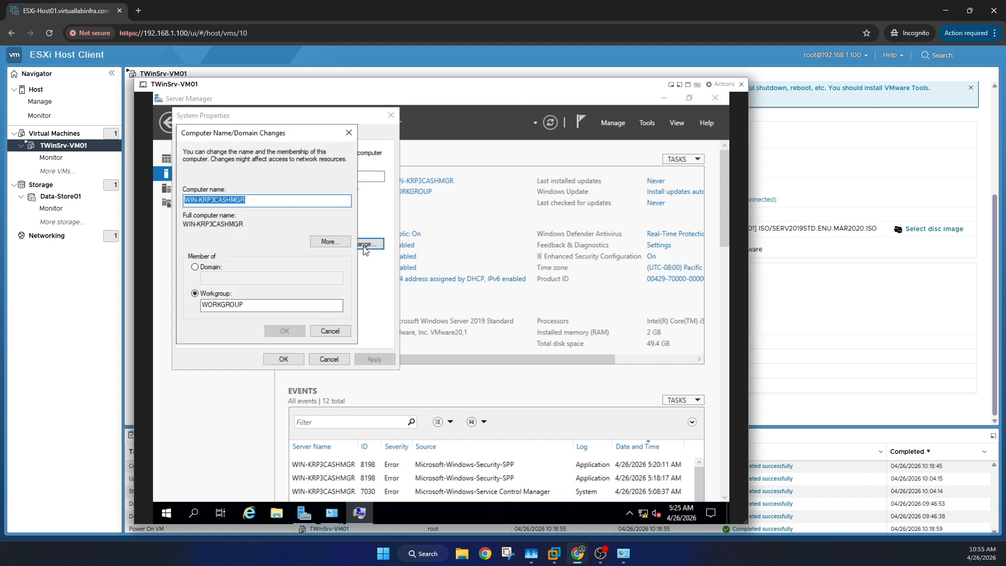
pyautogui.write('T')
pyautogui.press('BackSpace')
pyautogui.write('T')
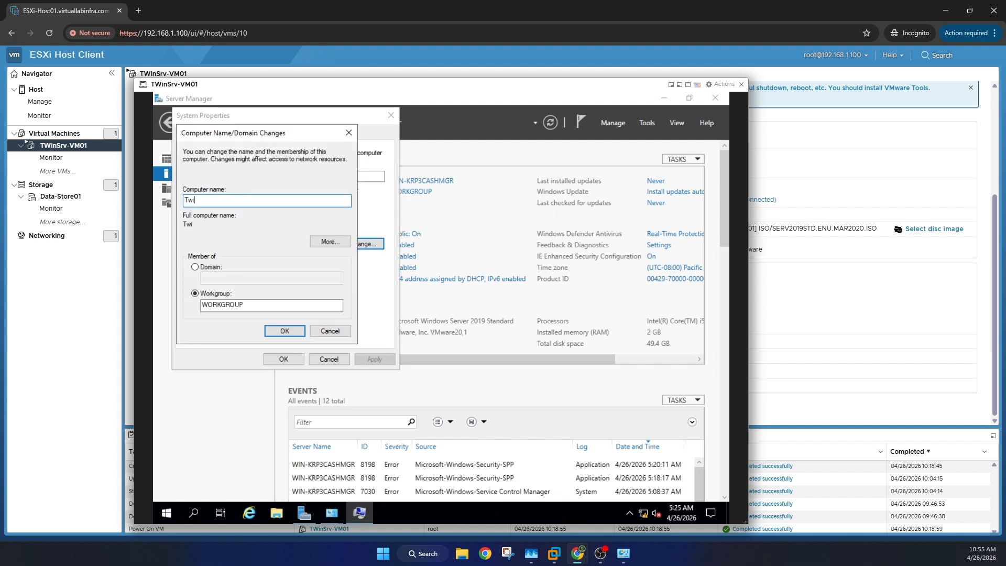
pyautogui.write('WinSrv-VM01')
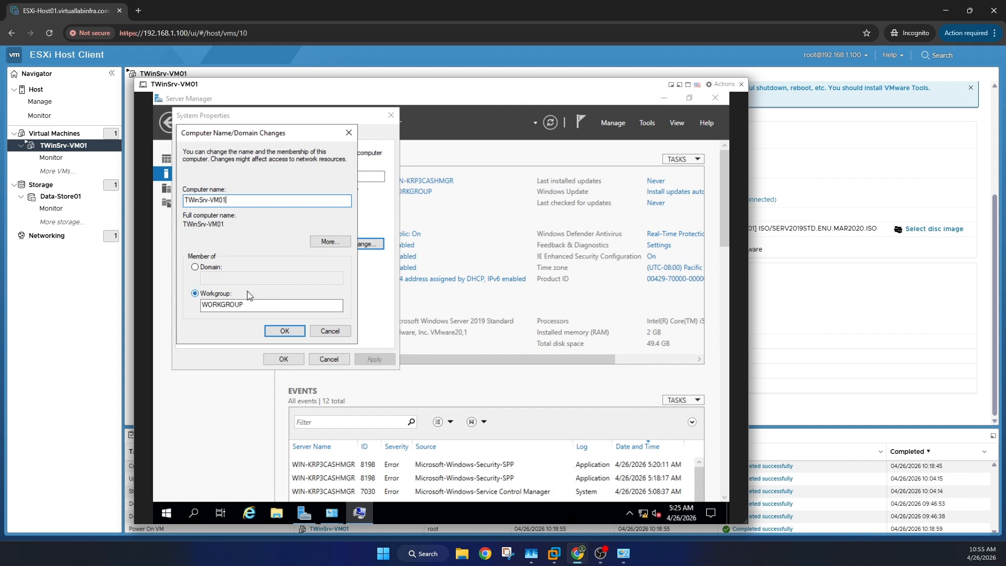
# - Set the server's membership to the domain virtuallabinfra.com and submit the name and domain changes
pyautogui.click(218, 272)
pyautogui.click(218, 282)
pyautogui.write('virtuallabinfra.com')
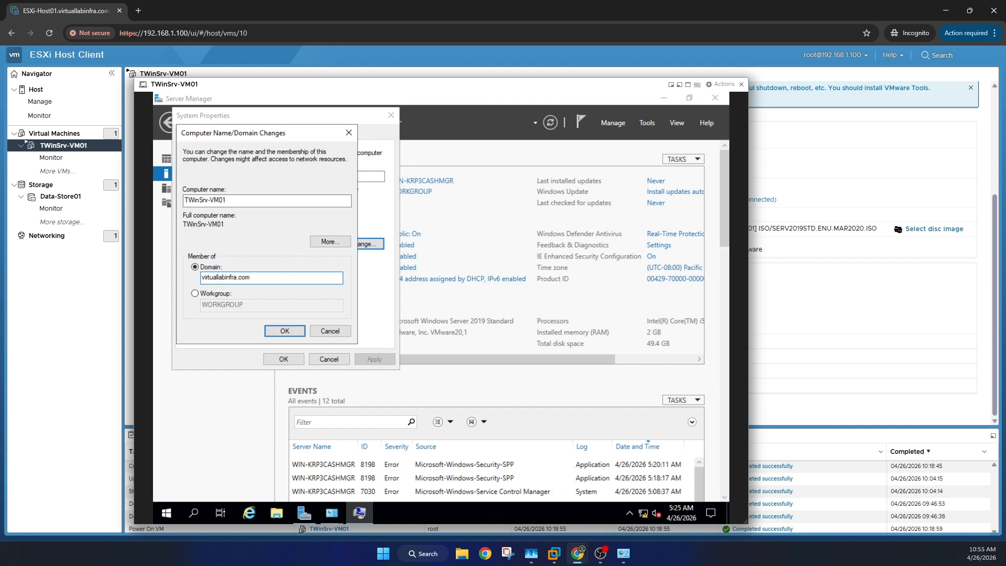
pyautogui.click(283, 330)
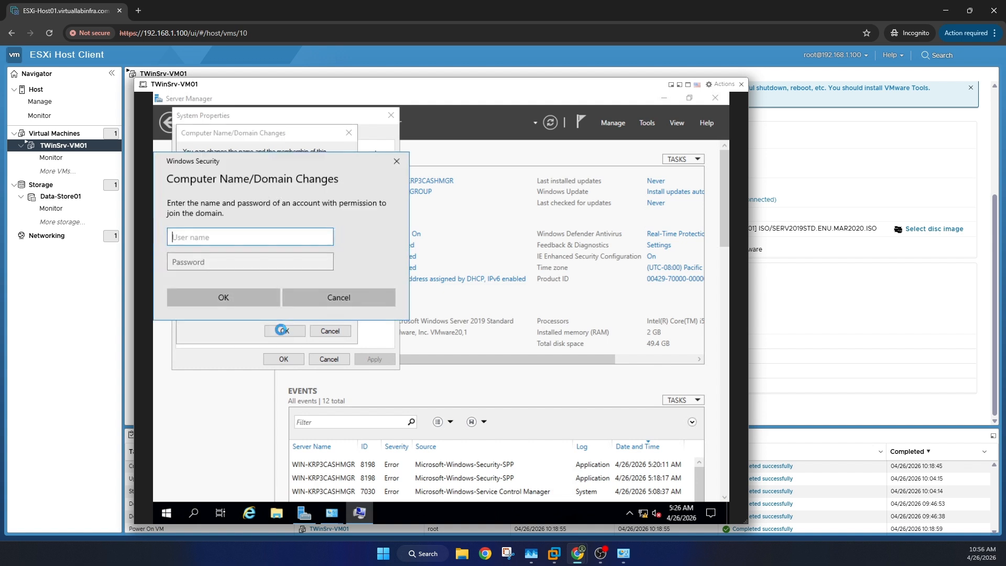
# - Authorize the domain join with the vmwareadmin account and its password, and acknowledge the domain welcome
pyautogui.write('vmwareadmin')
pyautogui.press('Tab')
pyautogui.write('****')
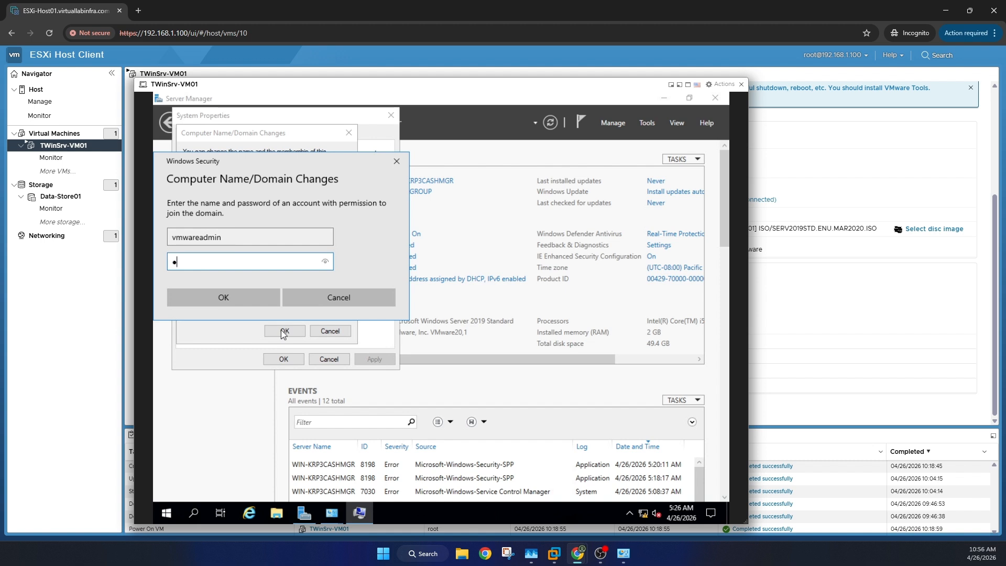
pyautogui.write('******')
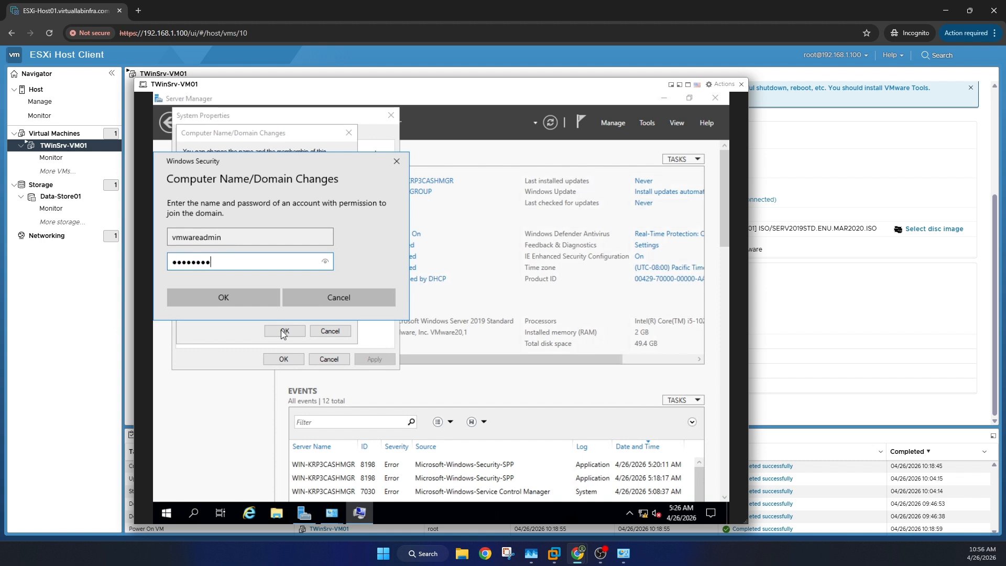
pyautogui.press('Return')
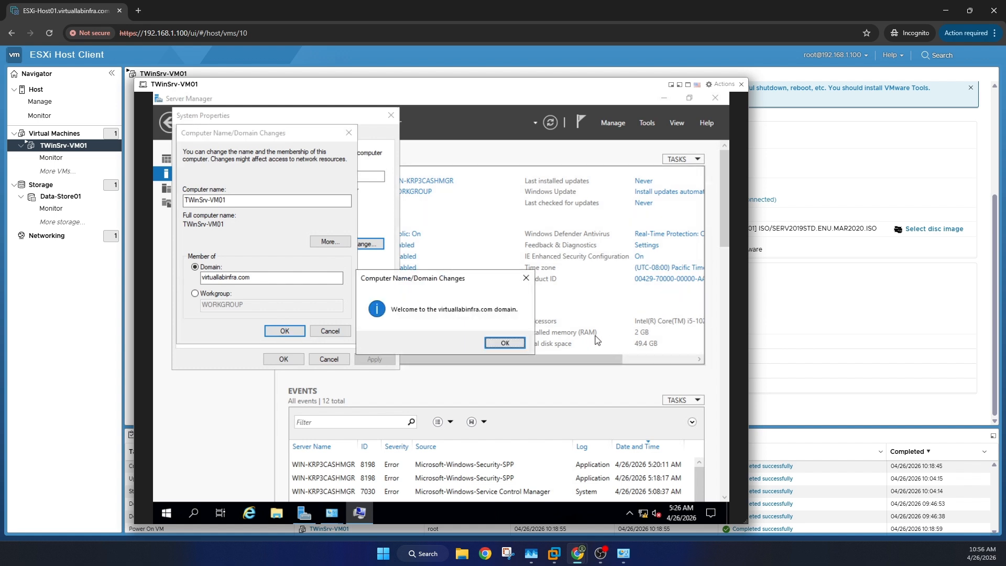
pyautogui.click(504, 342)
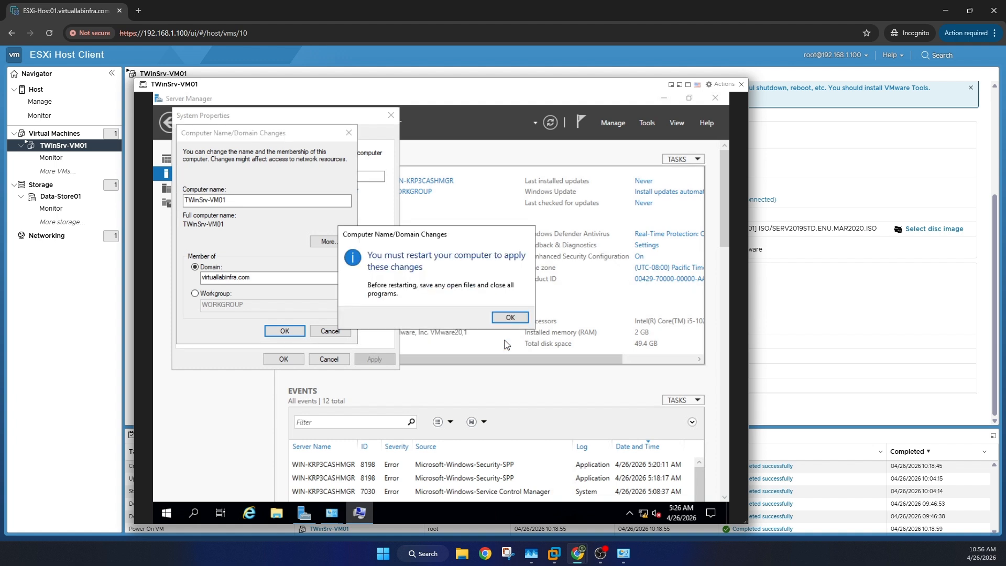
# - Close the system properties and restart the server to apply the domain changes, leaving its console
pyautogui.click(510, 317)
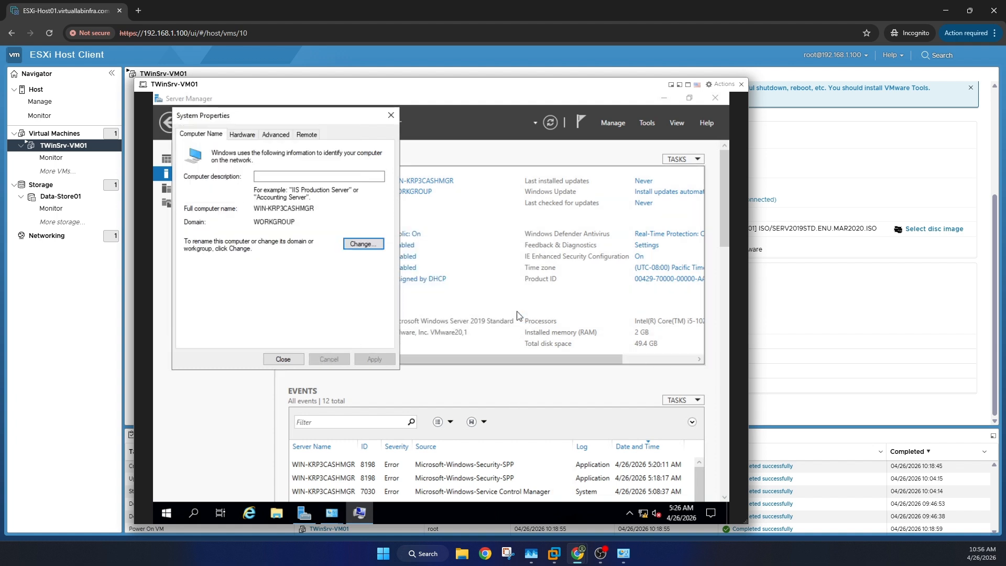
pyautogui.click(301, 359)
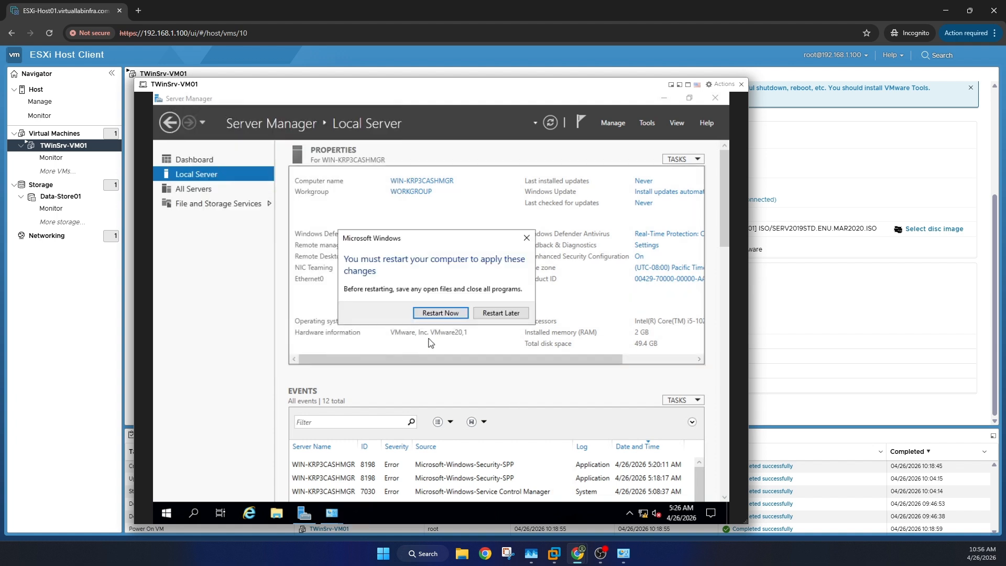
pyautogui.click(440, 313)
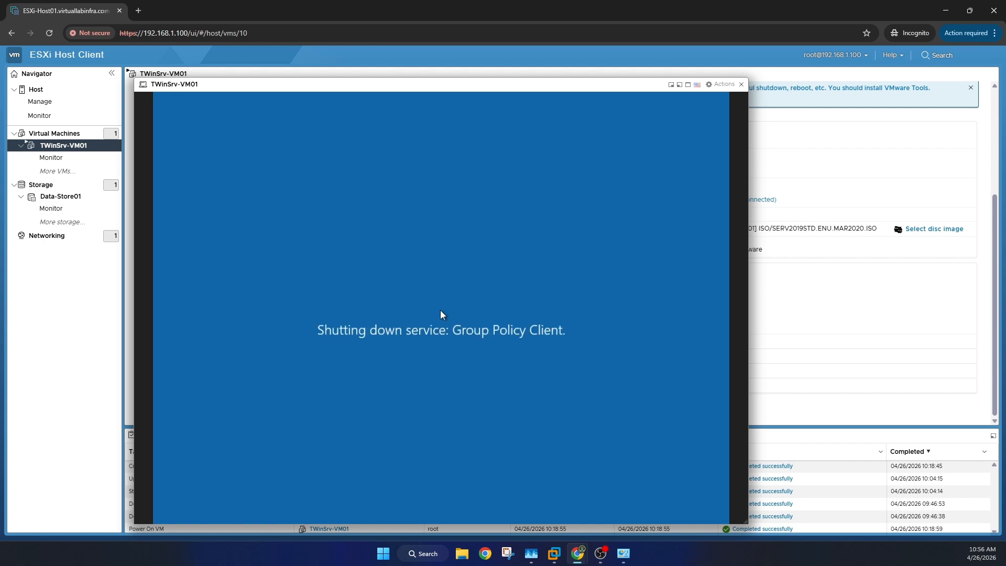
pyautogui.click(741, 84)
pyautogui.scroll(3, 415, 209)
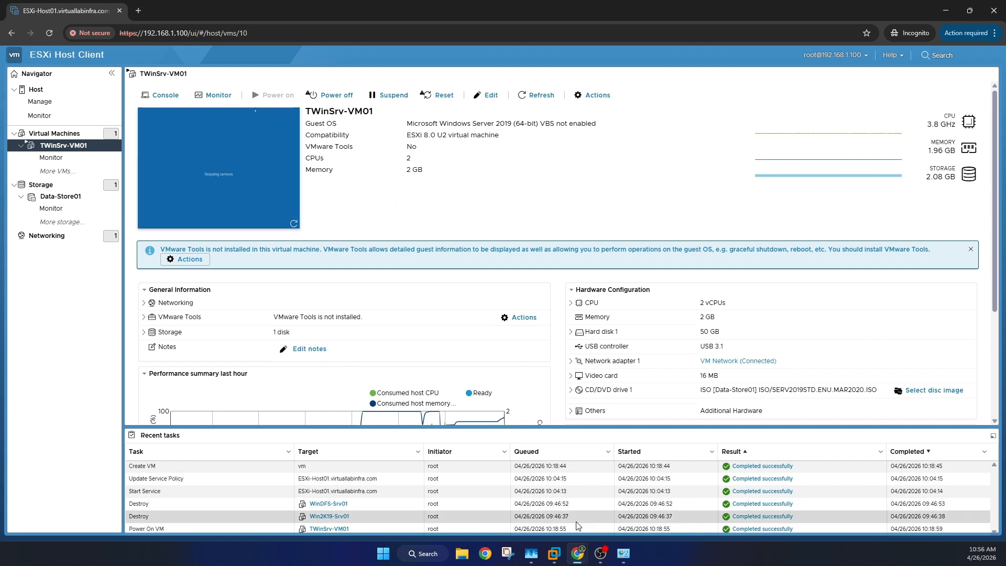
# - Switch to WinDC01 in VMware Workstation, open the Computers container of virtuallabinfra.com and fit the Name column to its contents
pyautogui.moveTo(559, 554)
pyautogui.click(588, 491)
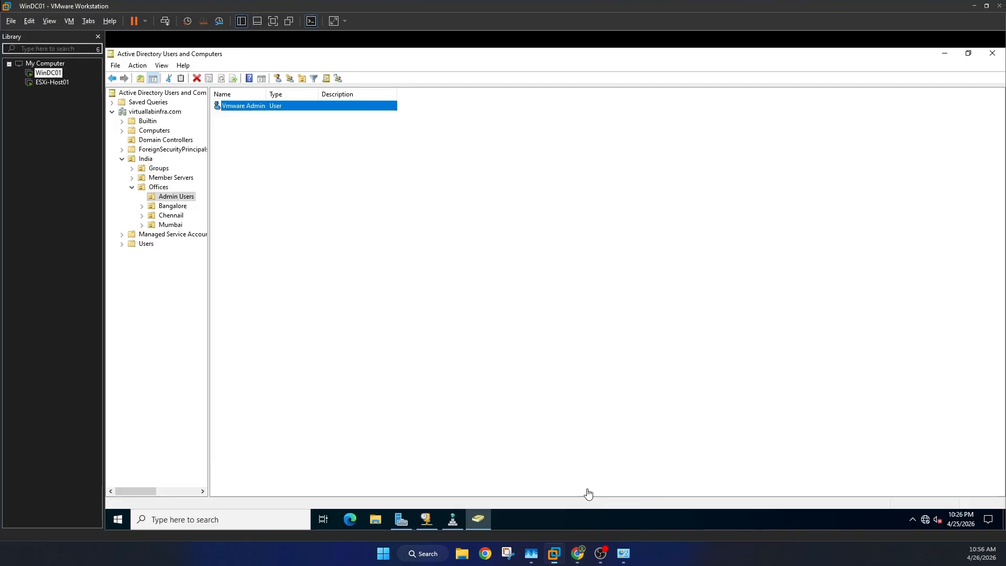
pyautogui.click(156, 131)
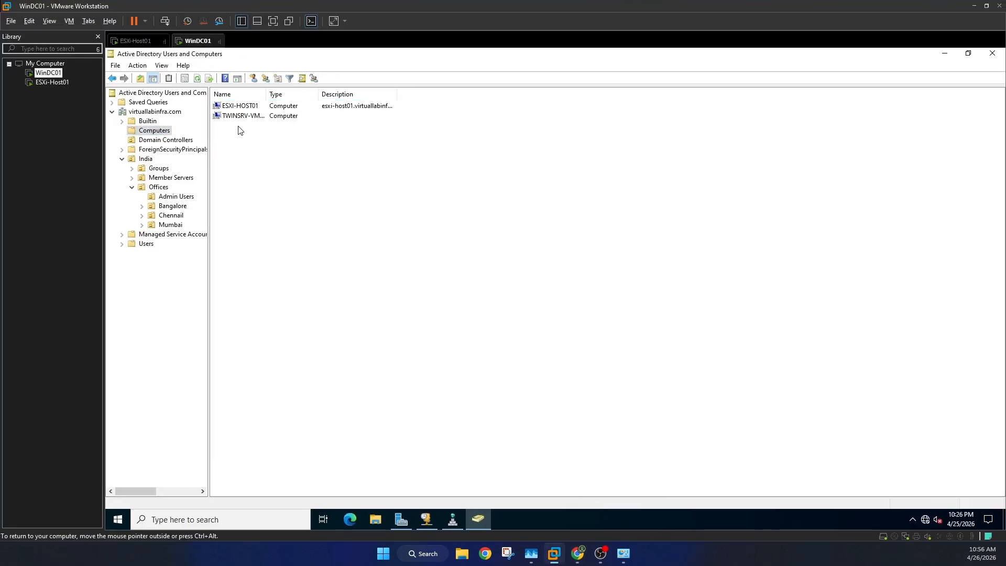
pyautogui.doubleClick(264, 95)
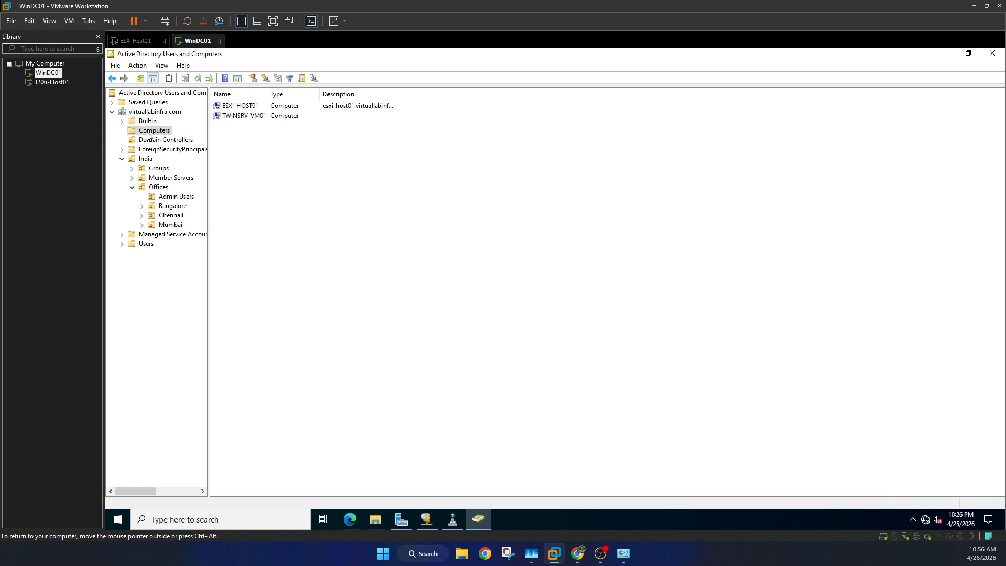
pyautogui.click(234, 116)
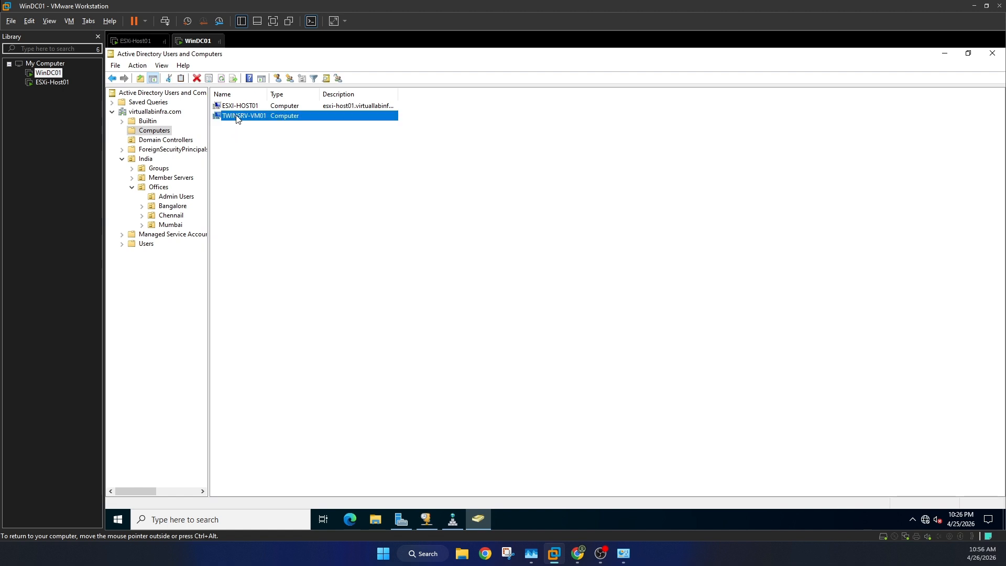
pyautogui.click(266, 166)
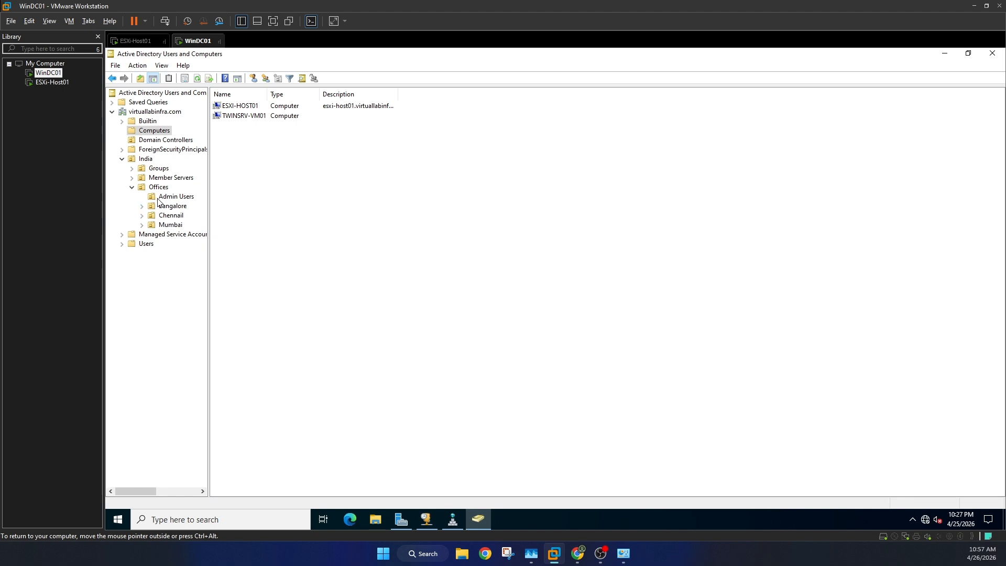
# - Move the TWINSRV-VM01 computer object into the Member Servers organizational unit under India and accept the move
pyautogui.click(244, 121)
pyautogui.moveTo(245, 121); pyautogui.dragTo(188, 179)
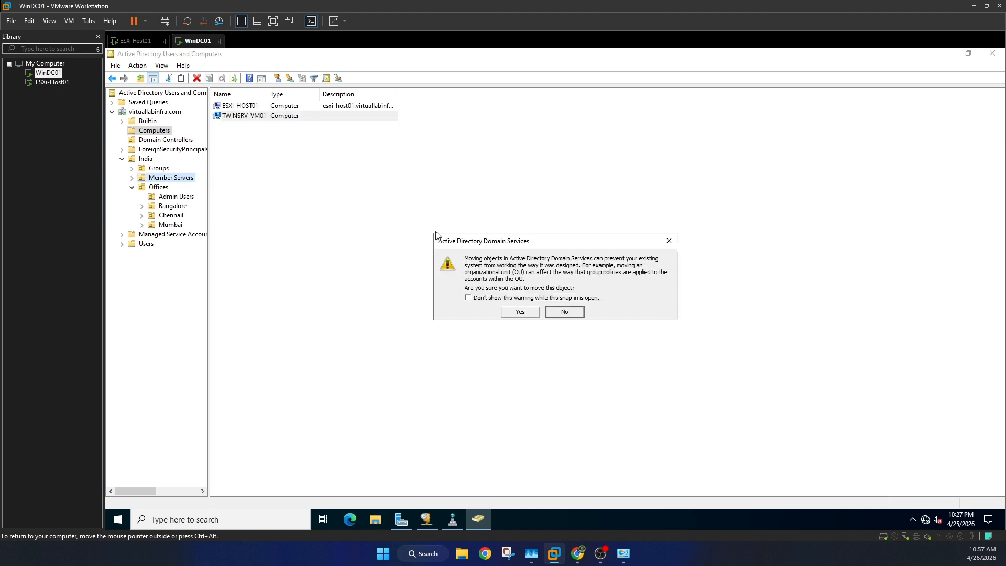
pyautogui.click(520, 312)
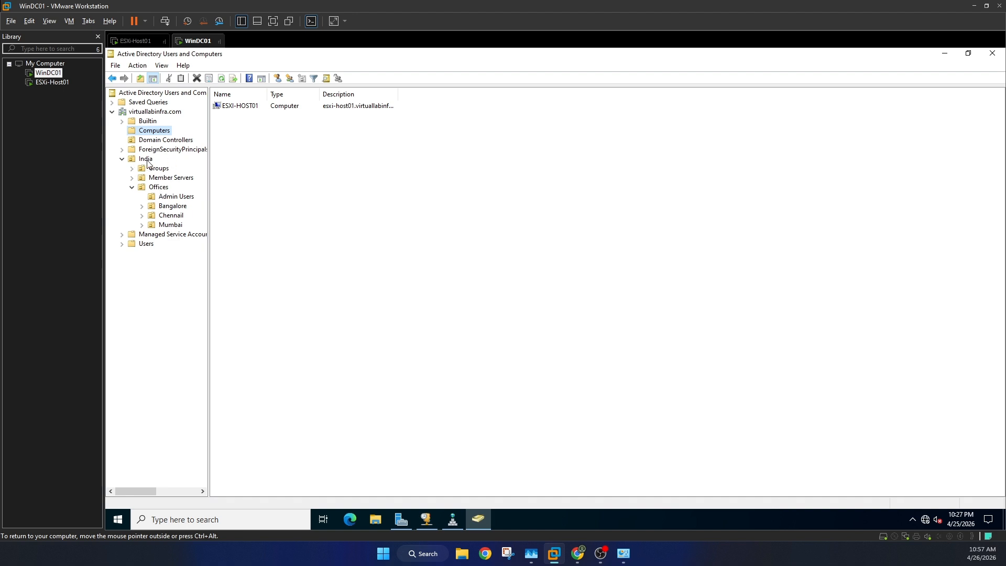
# - Delete the stale computers WIN2K19-SRV01 and WINDFS-SRV01 from the Member Servers unit and fit the Name column
pyautogui.click(172, 178)
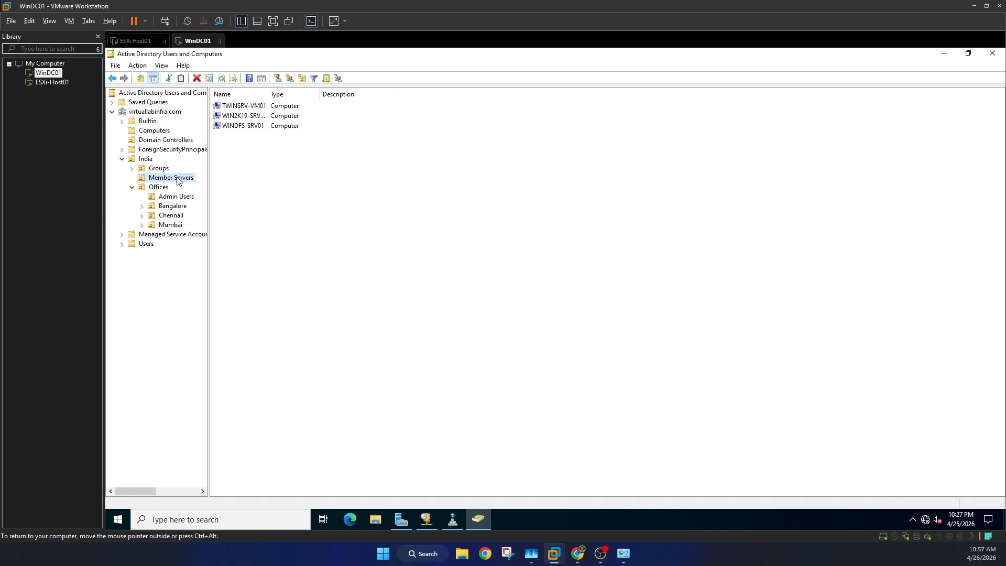
pyautogui.click(244, 127)
pyautogui.keyDown('shift'); pyautogui.click(243, 117); pyautogui.keyUp('shift')
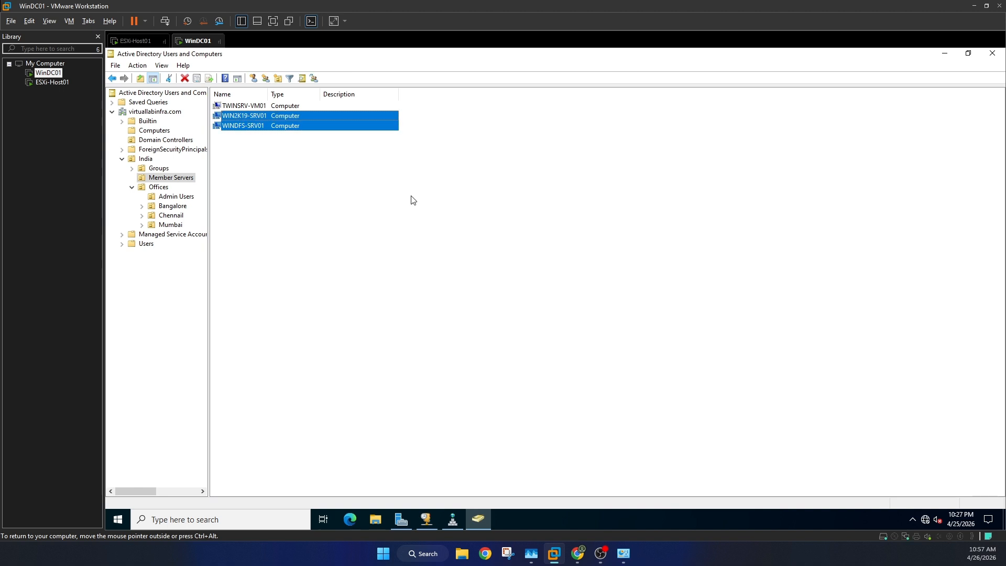
pyautogui.press('Delete')
pyautogui.press('Return')
pyautogui.click(369, 196)
pyautogui.click(250, 127)
pyautogui.keyDown('shift'); pyautogui.click(250, 119); pyautogui.keyUp('shift')
pyautogui.rightClick(248, 117)
pyautogui.click(285, 213)
pyautogui.click(568, 321)
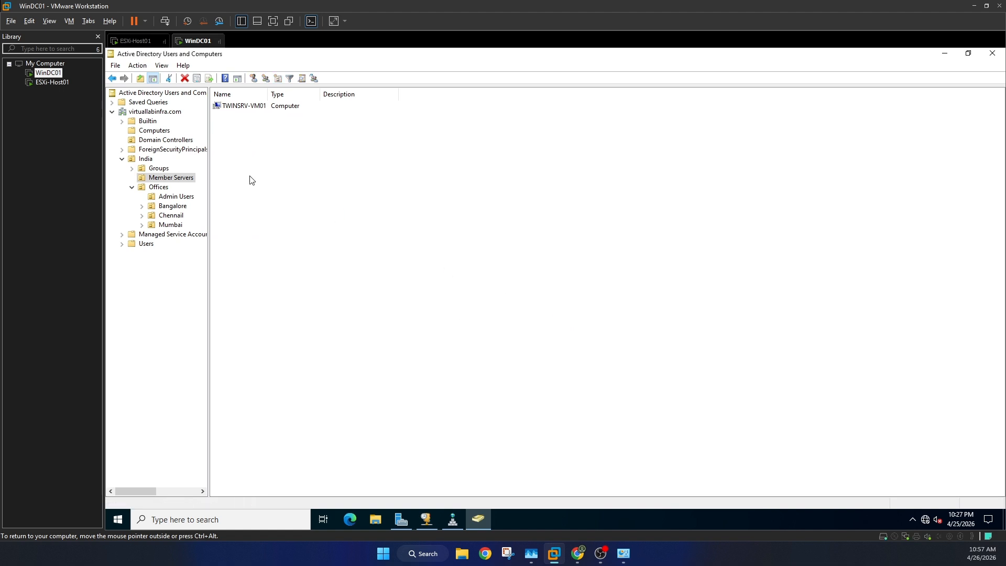
pyautogui.doubleClick(267, 93)
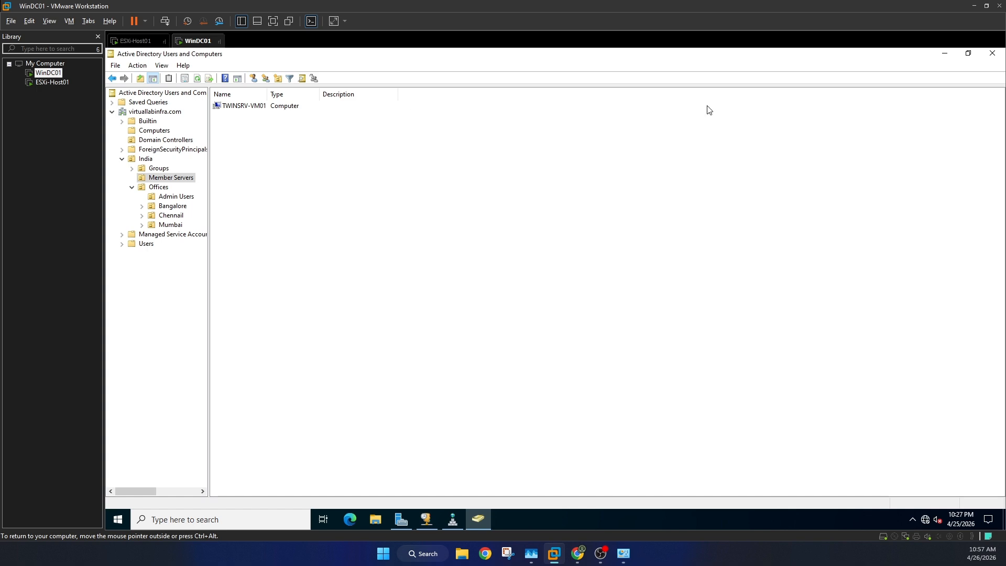
# - Return to the ESXi Host Client in Chrome, open the TWinSrv-VM01 console and send Ctrl-Alt-Delete to the guest
pyautogui.click(579, 554)
pyautogui.click(589, 496)
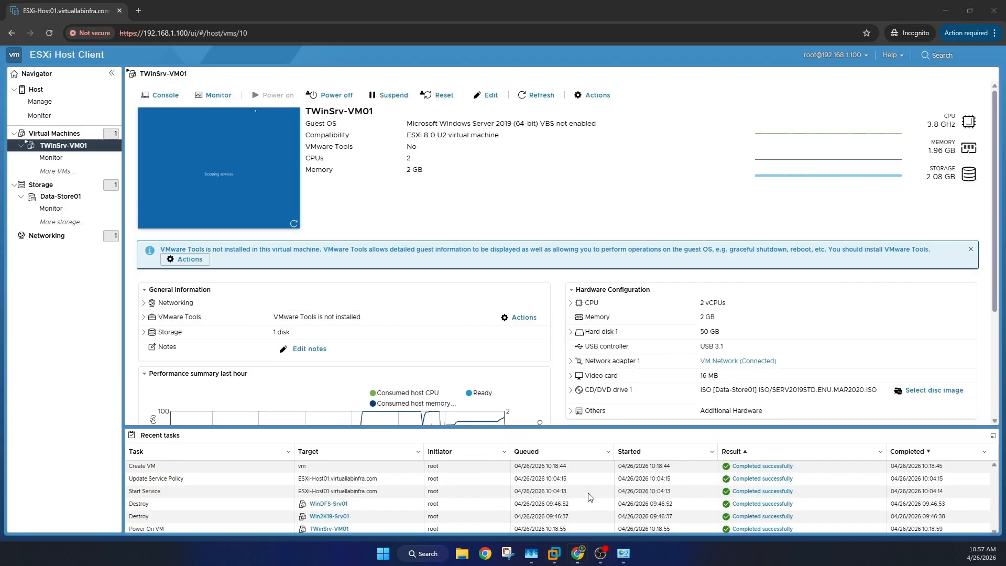
pyautogui.click(293, 226)
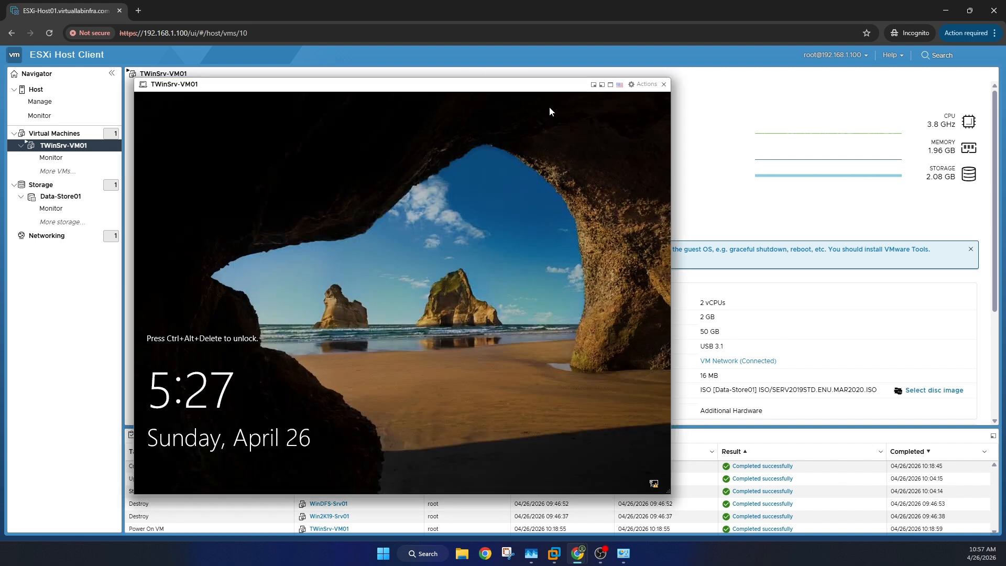
pyautogui.click(644, 84)
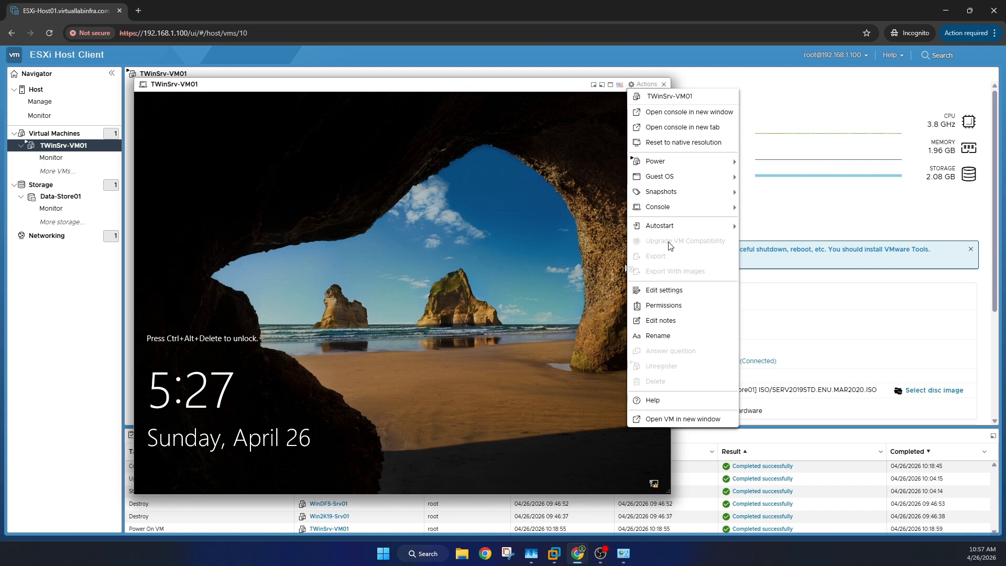
pyautogui.moveTo(669, 177)
pyautogui.moveTo(780, 212)
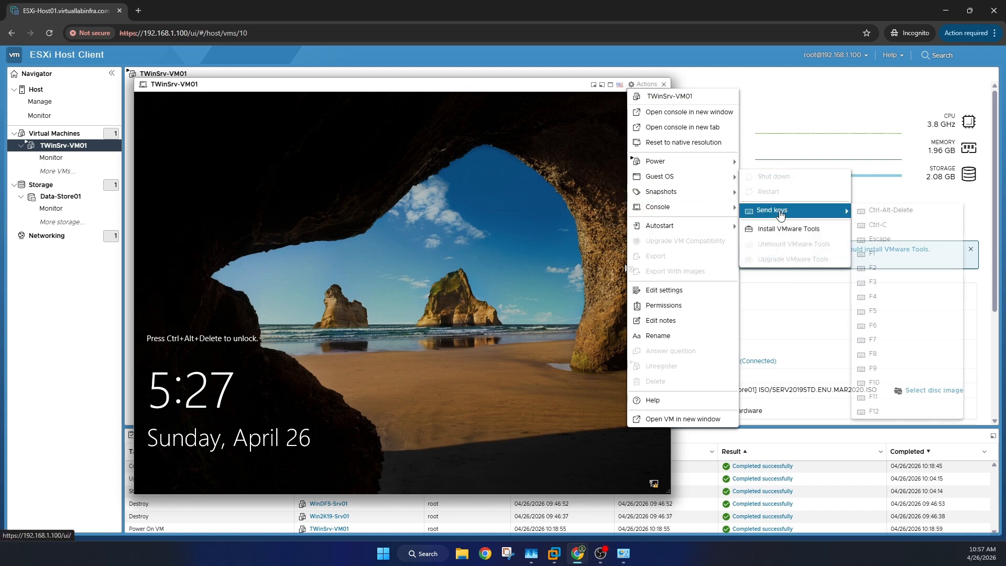
pyautogui.click(885, 206)
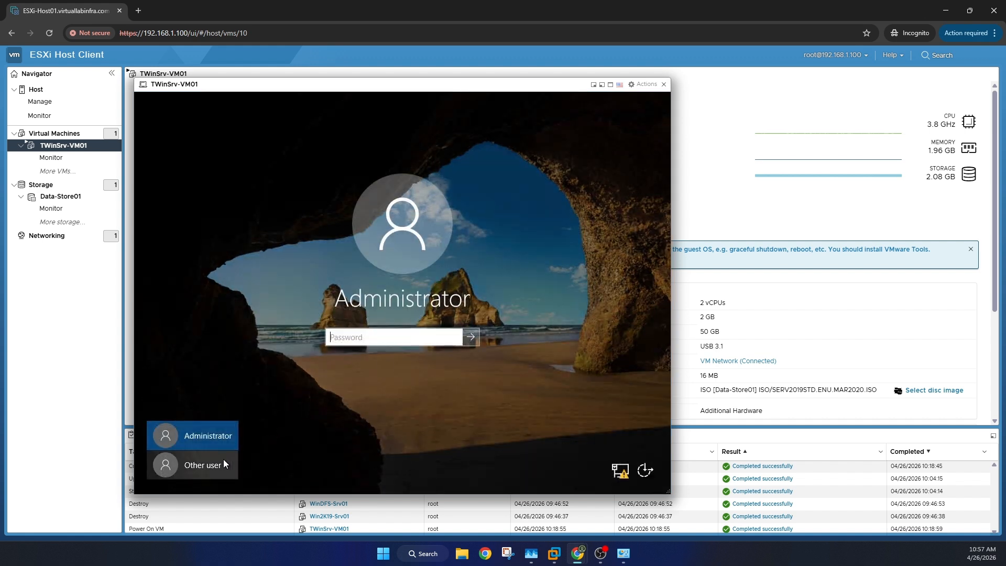
# - Sign in to the VIRTUALLABINFRA domain as another user with the vmwareadmin account and its password, and enlarge the console window
pyautogui.click(222, 463)
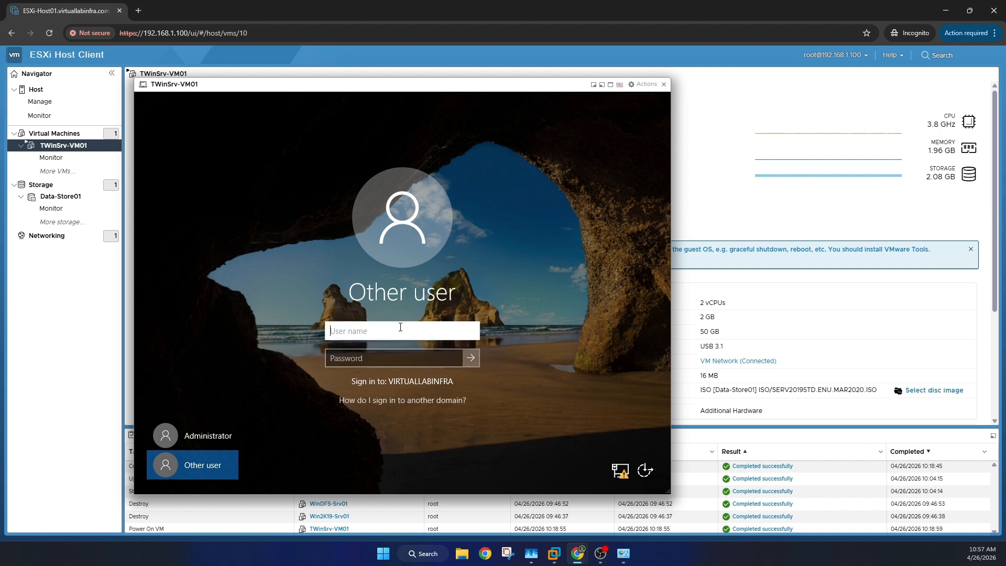
pyautogui.write('vmwareadm')
pyautogui.press('Tab')
pyautogui.write('••')
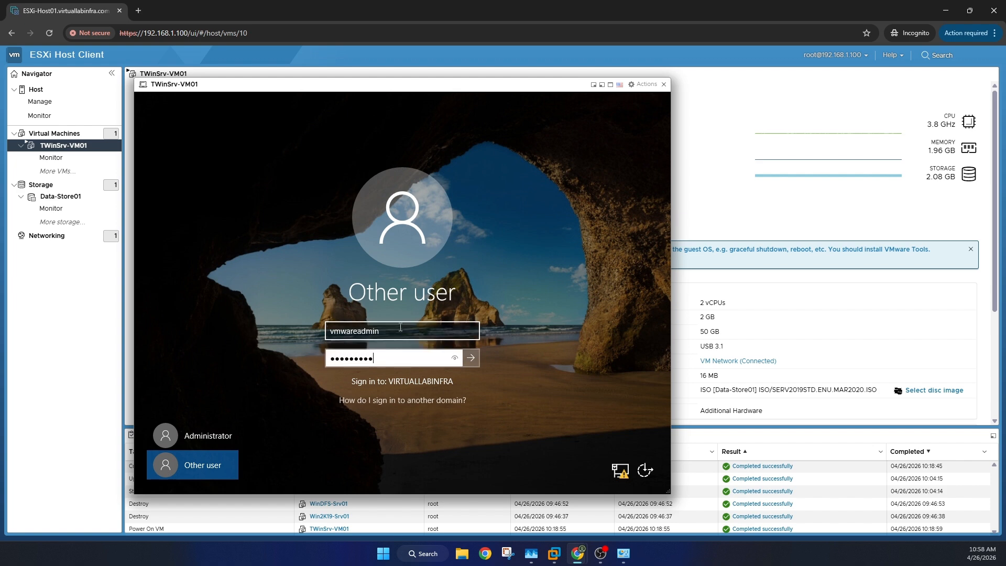
pyautogui.write('•••••••')
pyautogui.press('Return')
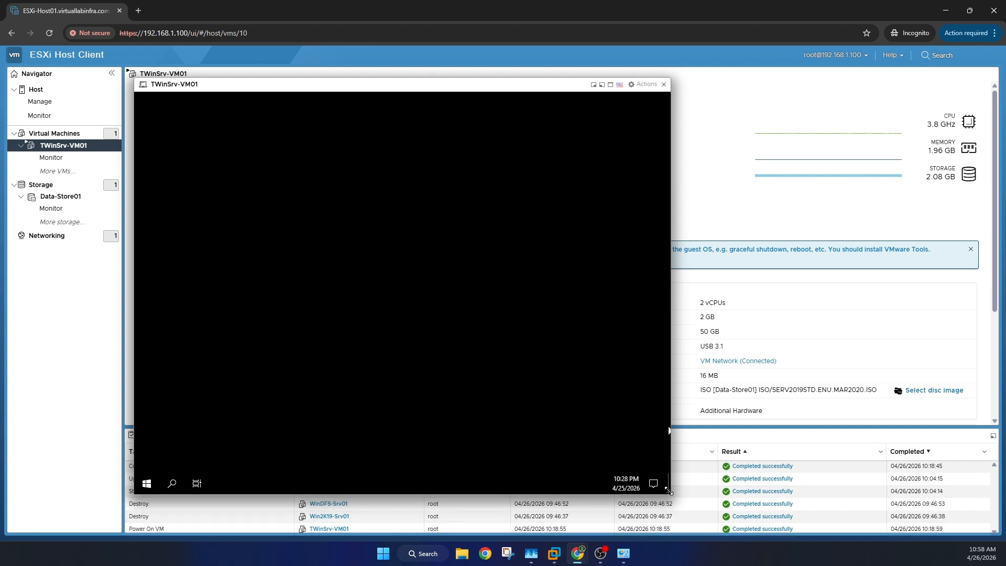
pyautogui.moveTo(669, 494); pyautogui.dragTo(729, 505)
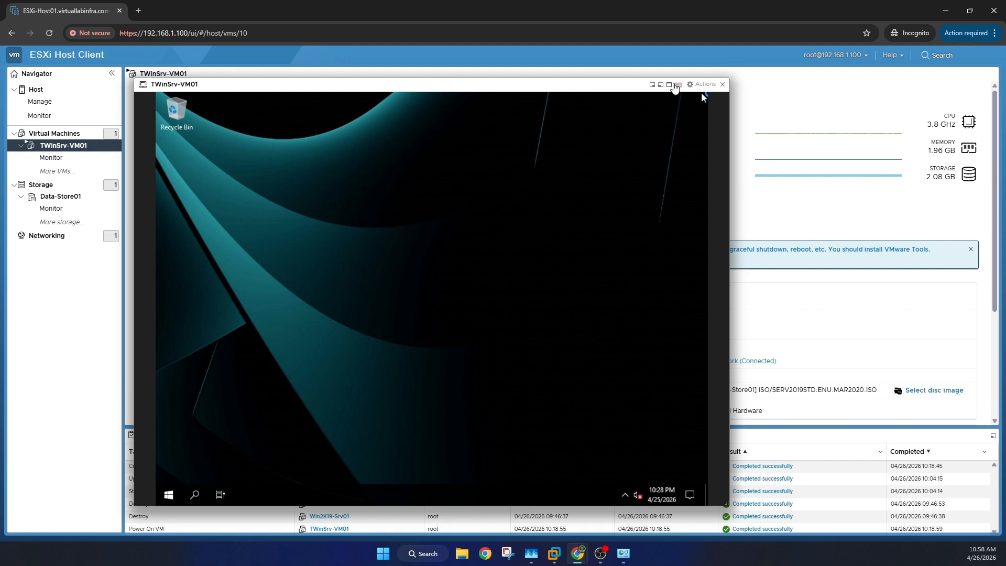
pyautogui.click(676, 86)
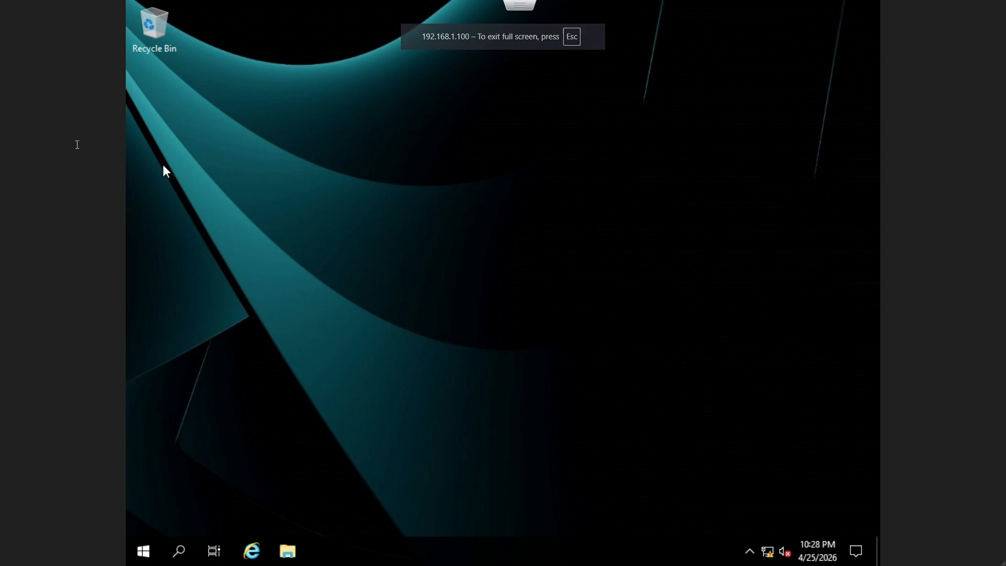
pyautogui.press('Escape')
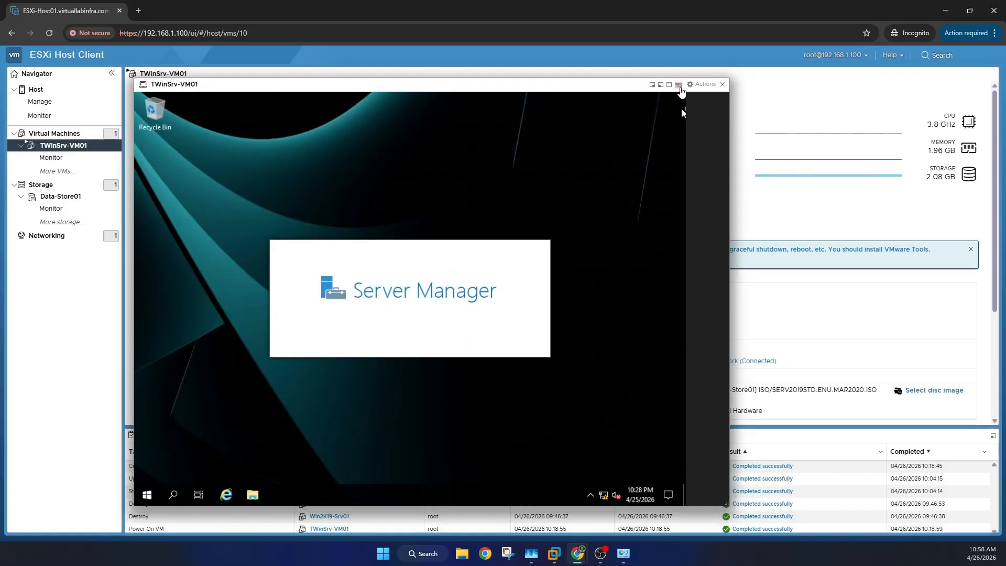
pyautogui.click(676, 84)
pyautogui.press('Escape')
# - Start the VMware Tools installation for the TWinSrv-VM01 guest to mount the installer disc
pyautogui.click(704, 84)
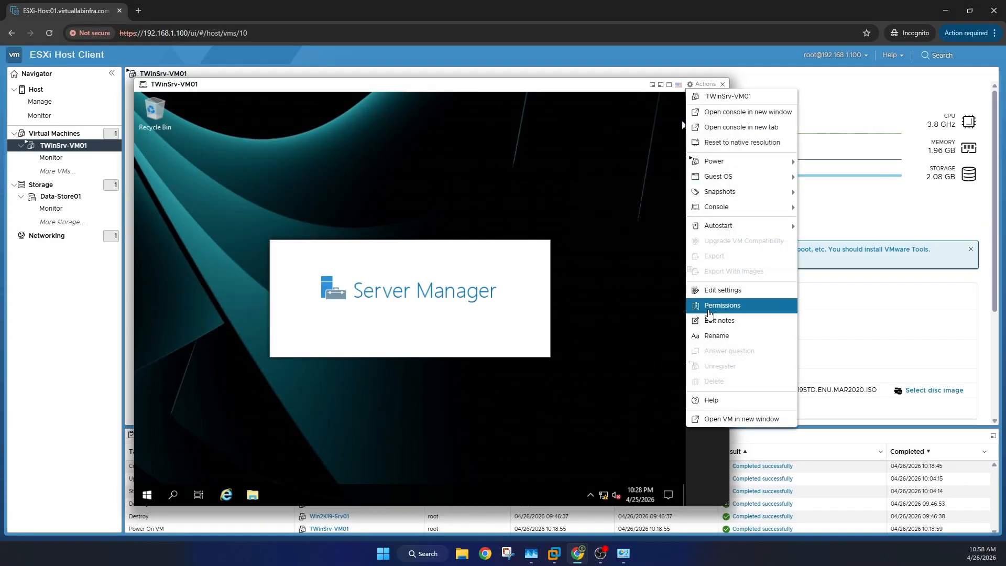
pyautogui.moveTo(716, 177)
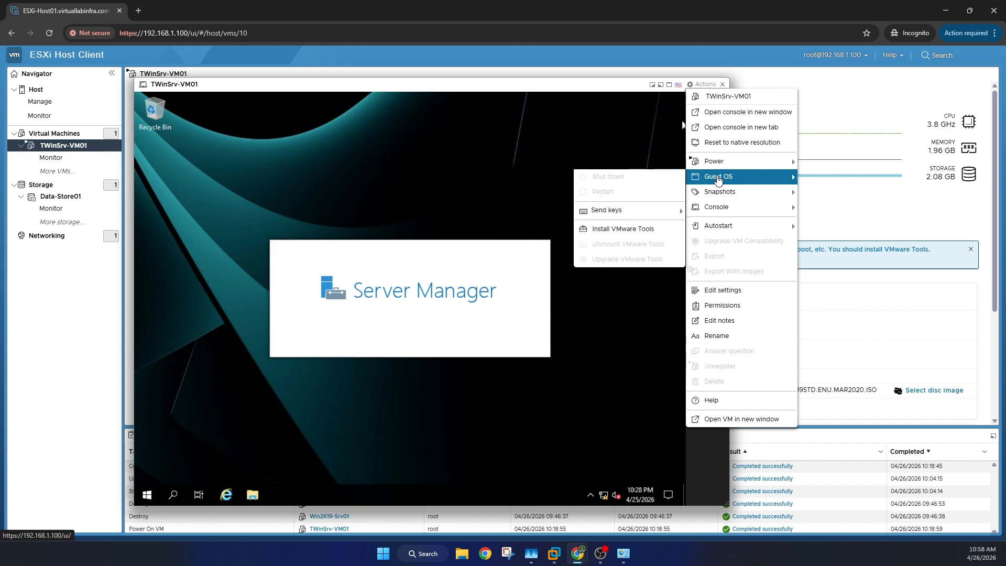
pyautogui.click(622, 229)
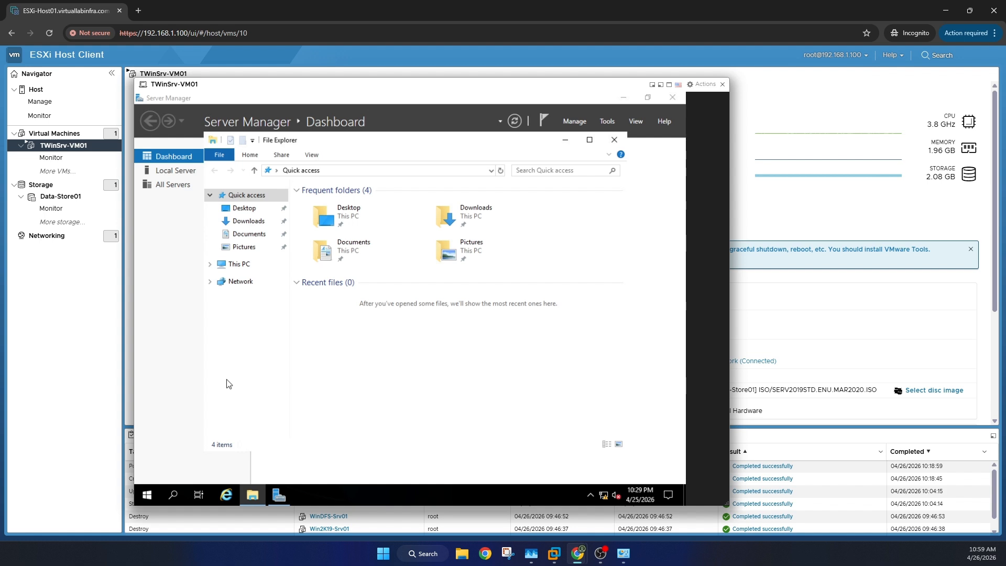
# - Open the VMware Tools DVD drive (D:) from This PC in the guest's File Explorer
pyautogui.click(238, 266)
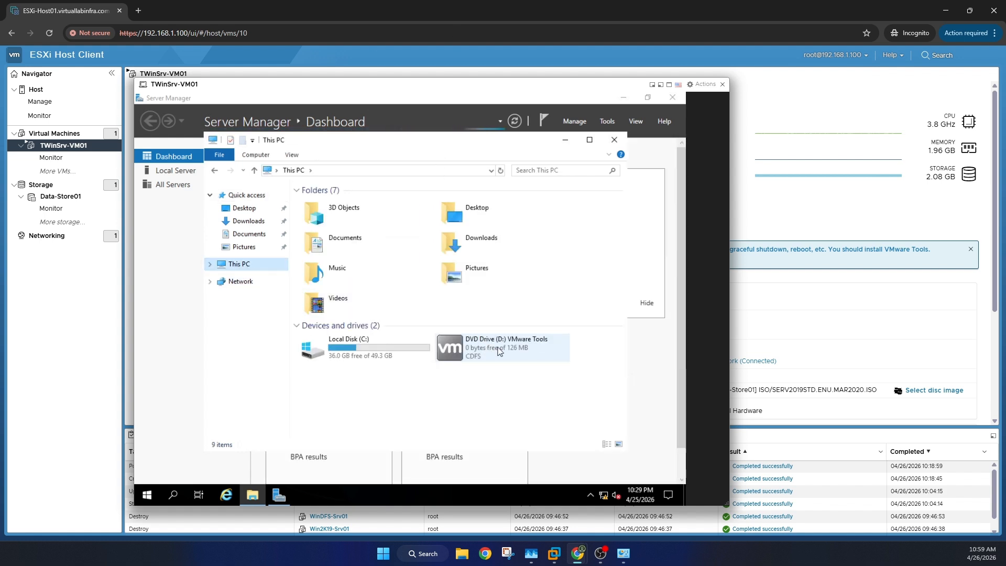
pyautogui.rightClick(498, 351)
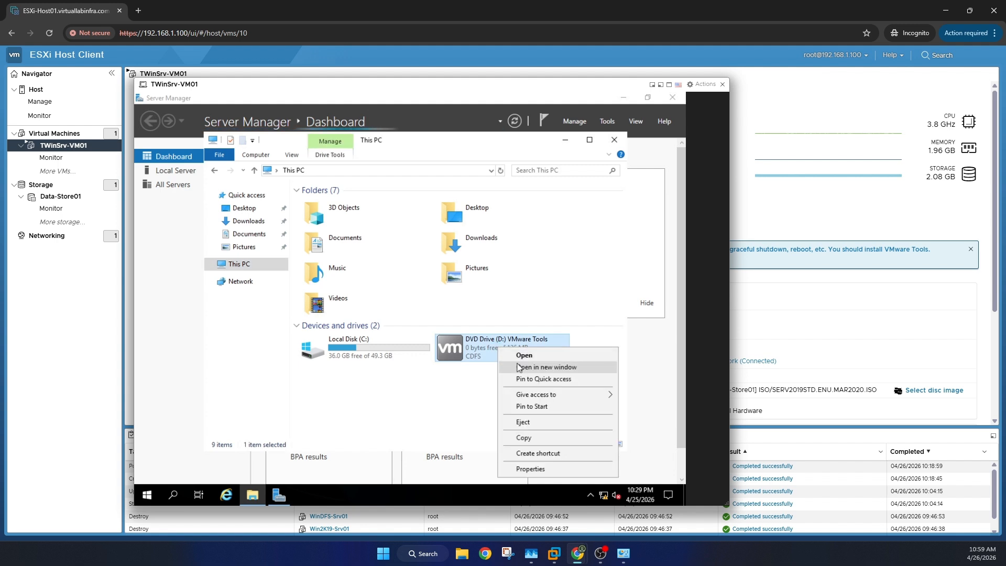
pyautogui.click(481, 350)
pyautogui.rightClick(478, 350)
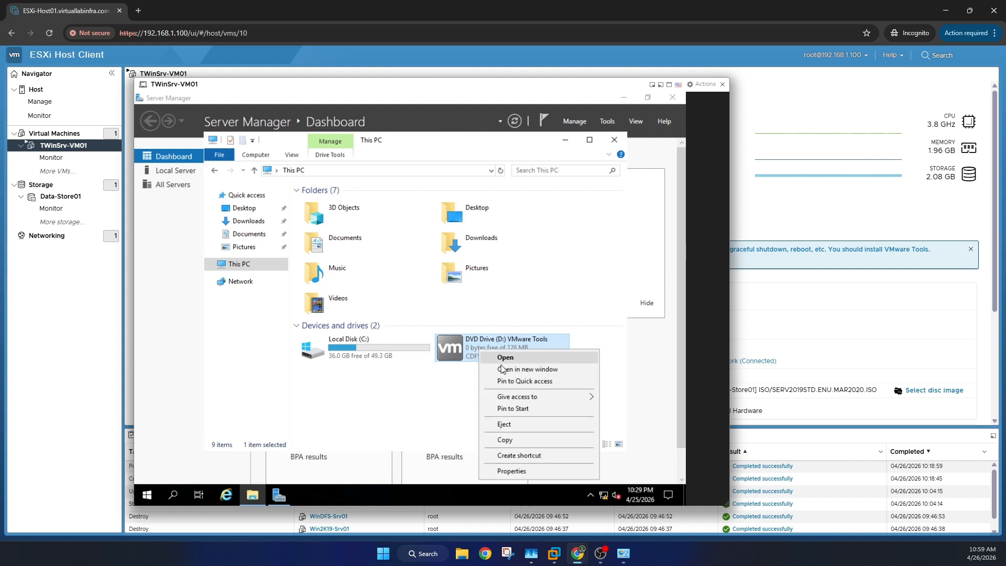
pyautogui.click(462, 349)
pyautogui.doubleClick(462, 349)
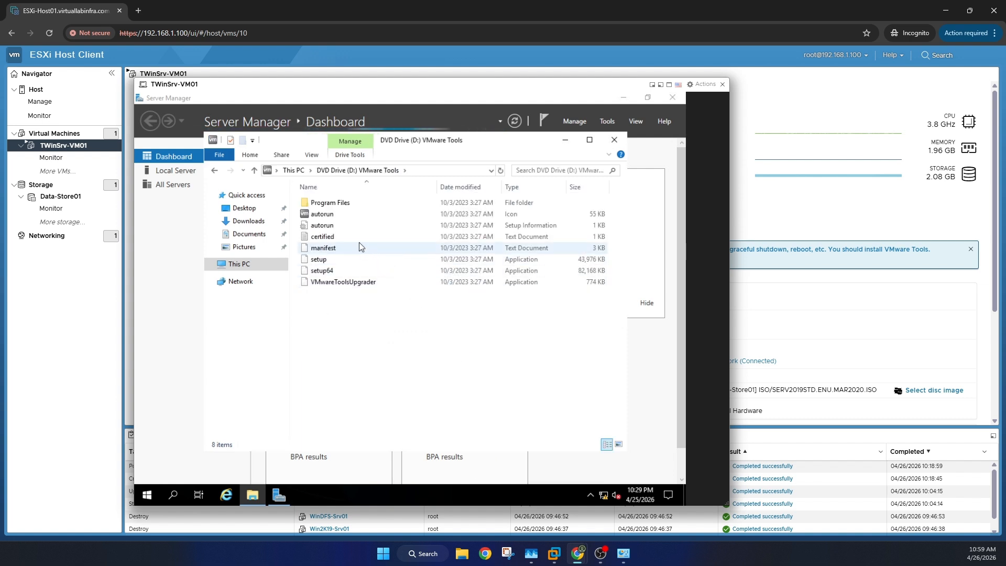
# - Run setup64 from the VMware Tools disc as administrator and allow the VMware installation launcher to make changes
pyautogui.doubleClick(325, 268)
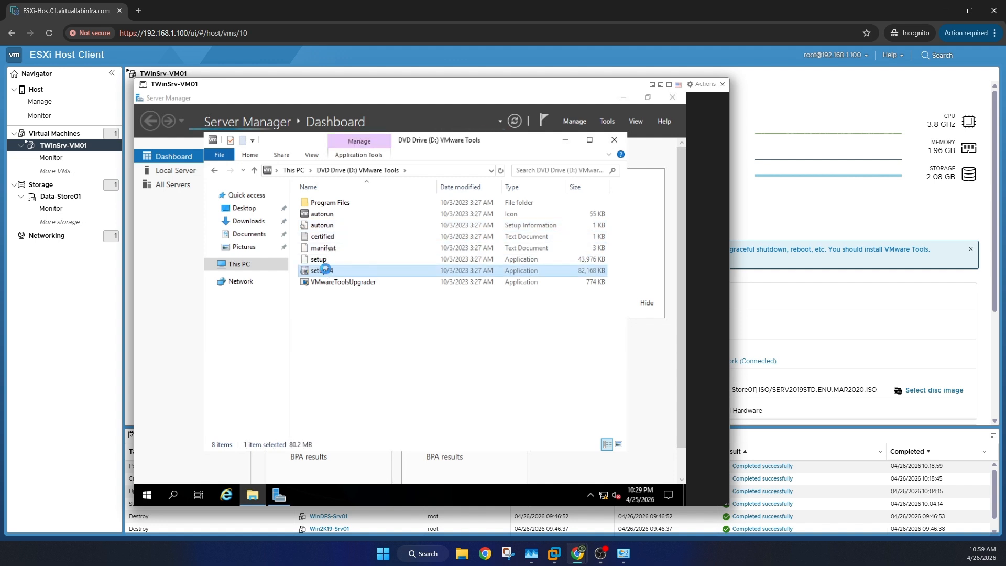
pyautogui.rightClick(326, 270)
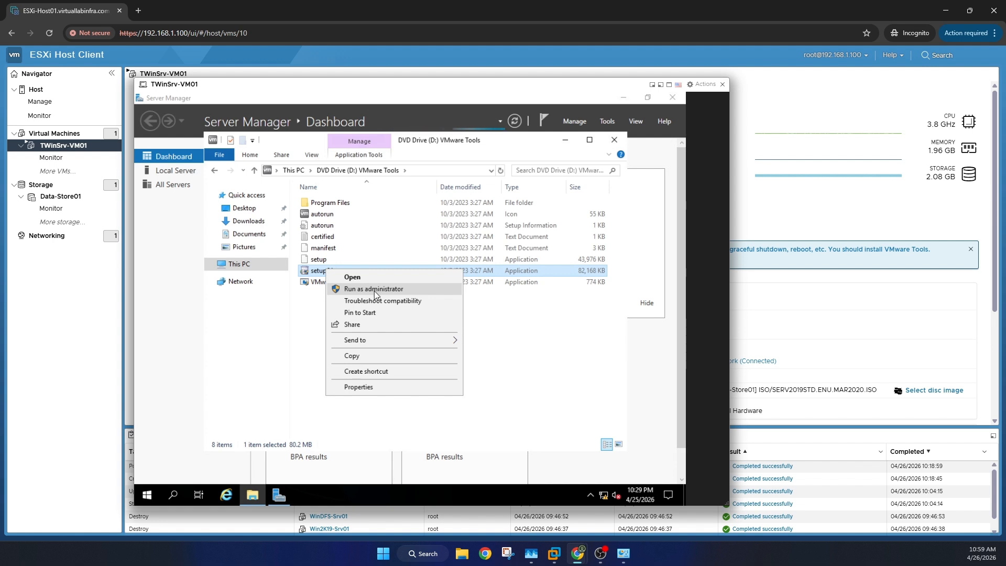
pyautogui.click(373, 289)
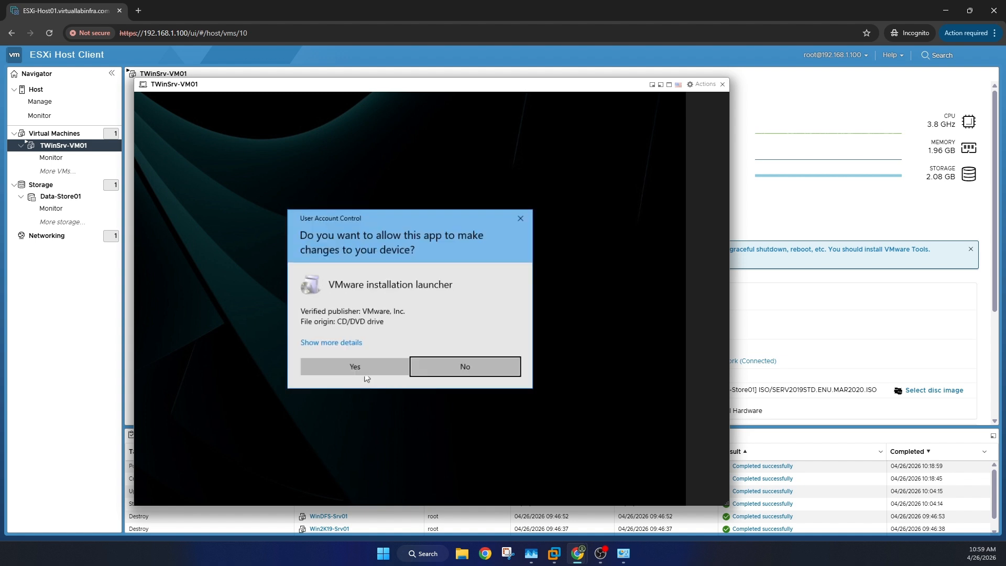
pyautogui.click(361, 368)
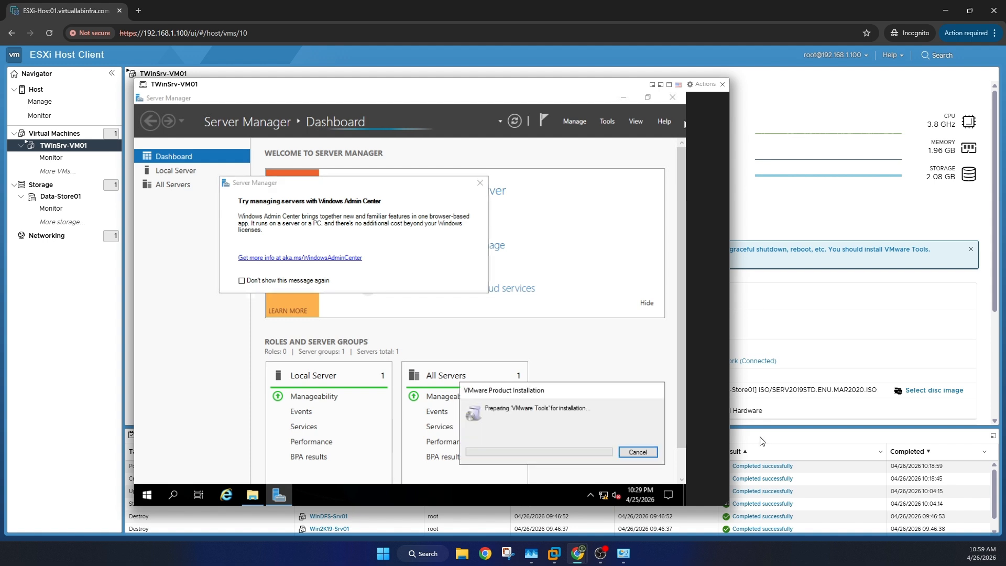
# - Enlarge the guest console to full screen, minimize Server Manager and bring the VMware Tools installer forward
pyautogui.moveTo(724, 503); pyautogui.dragTo(895, 520)
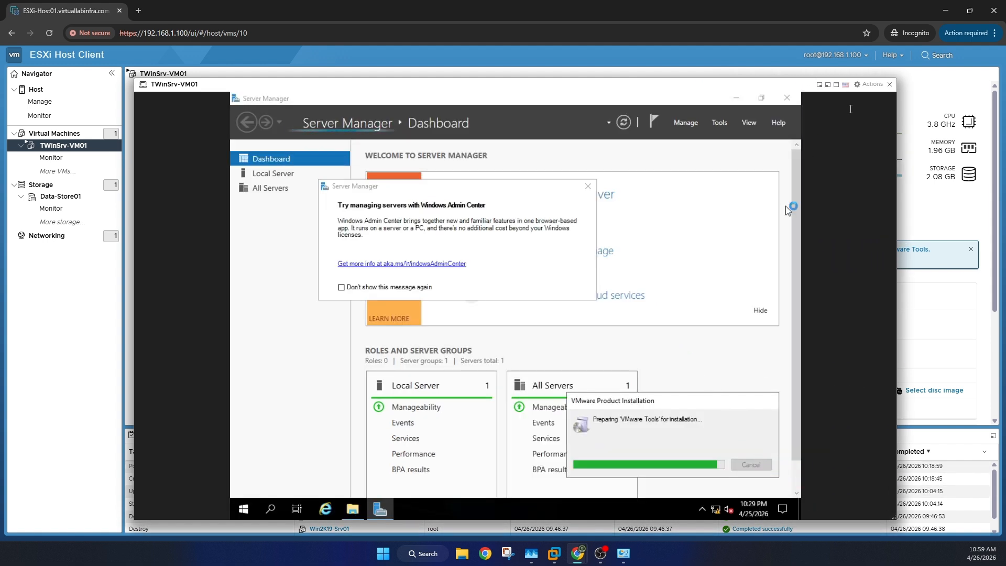
pyautogui.click(836, 85)
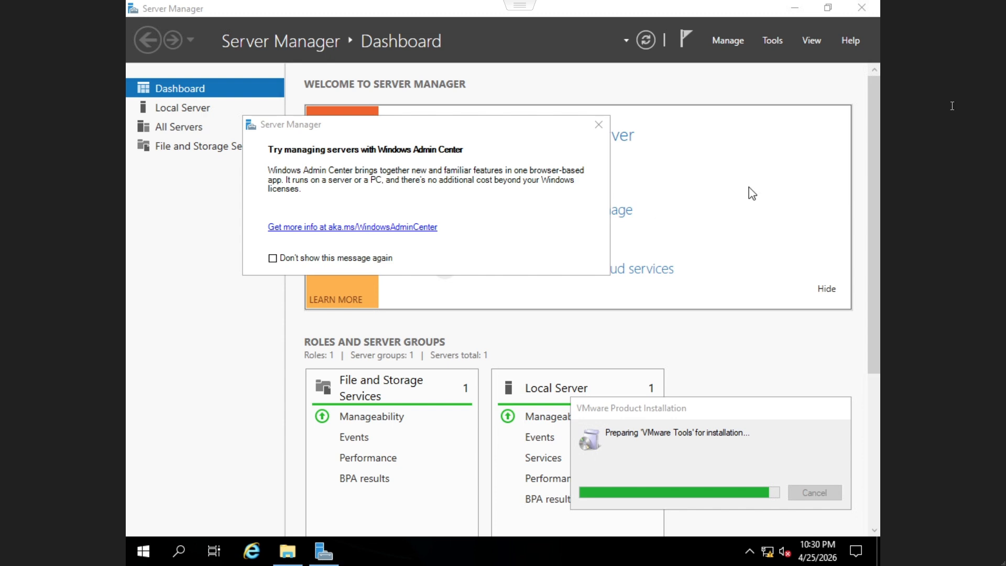
pyautogui.click(795, 10)
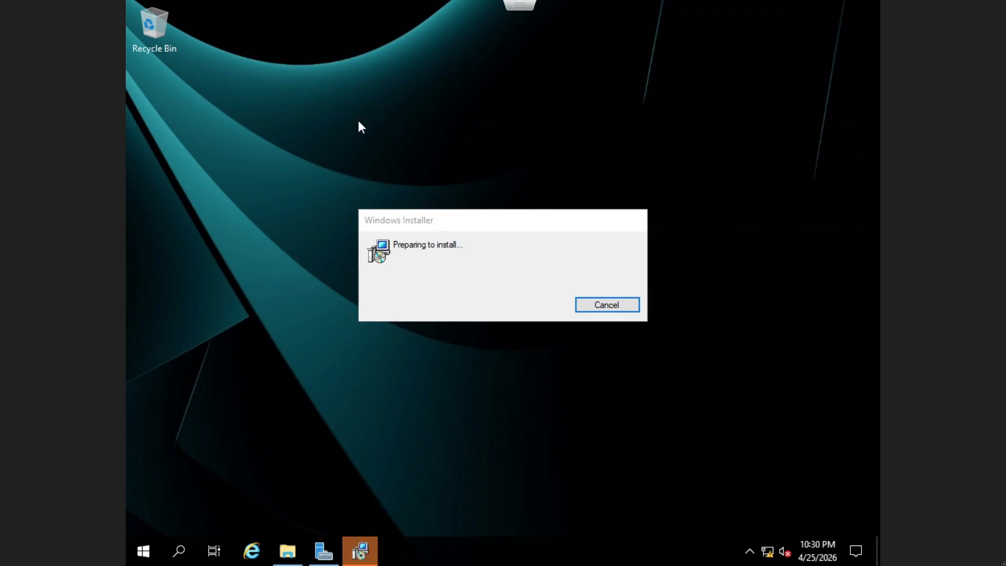
pyautogui.click(374, 548)
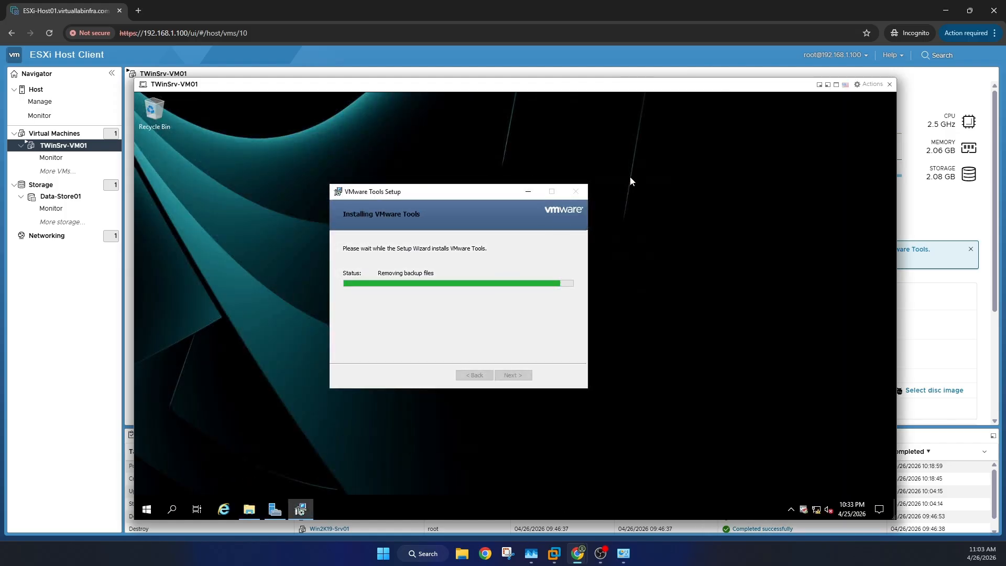
# - Check the TWinSrv-VM01 summary behind the minimized console and return the console to full screen
pyautogui.click(828, 85)
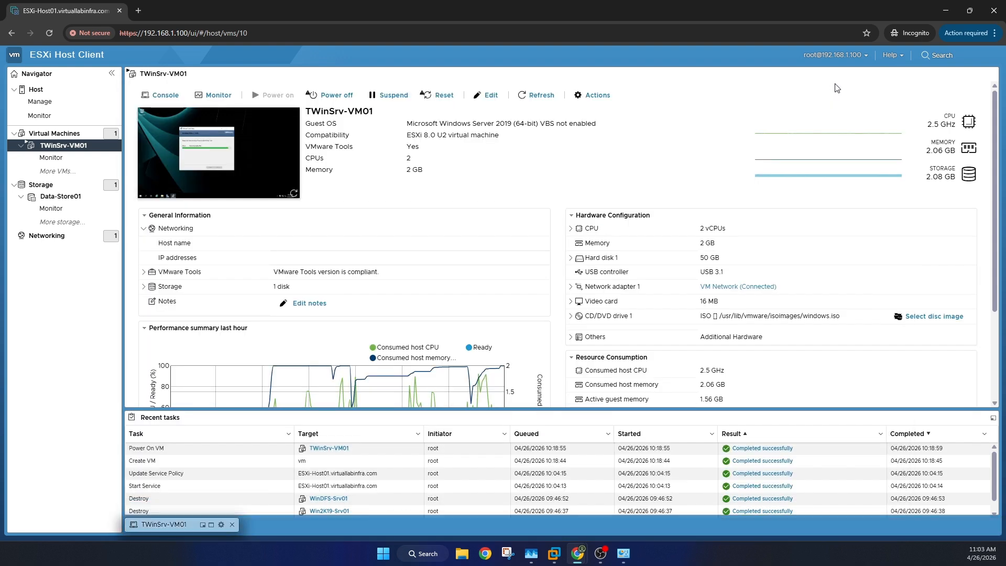
pyautogui.click(245, 164)
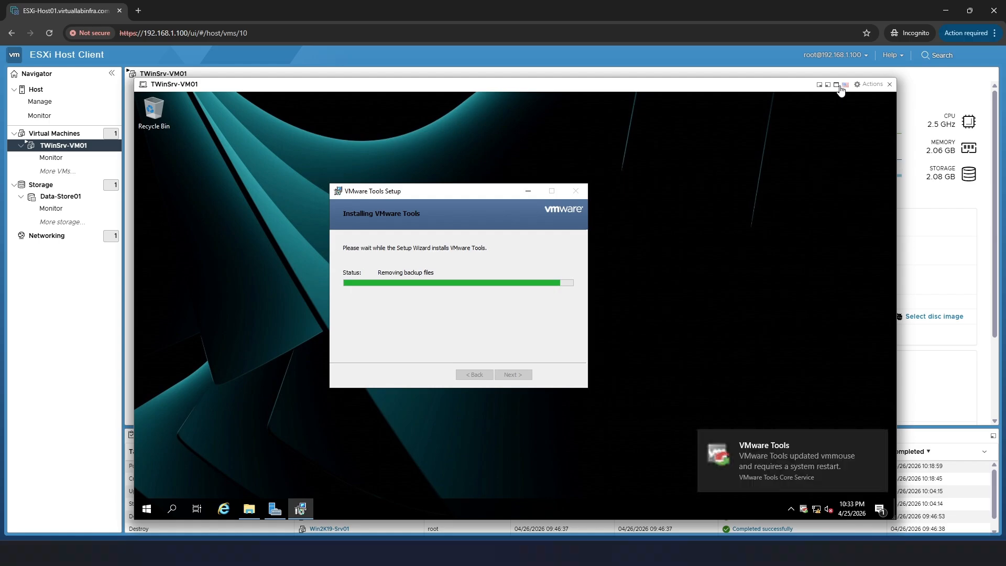
pyautogui.click(836, 84)
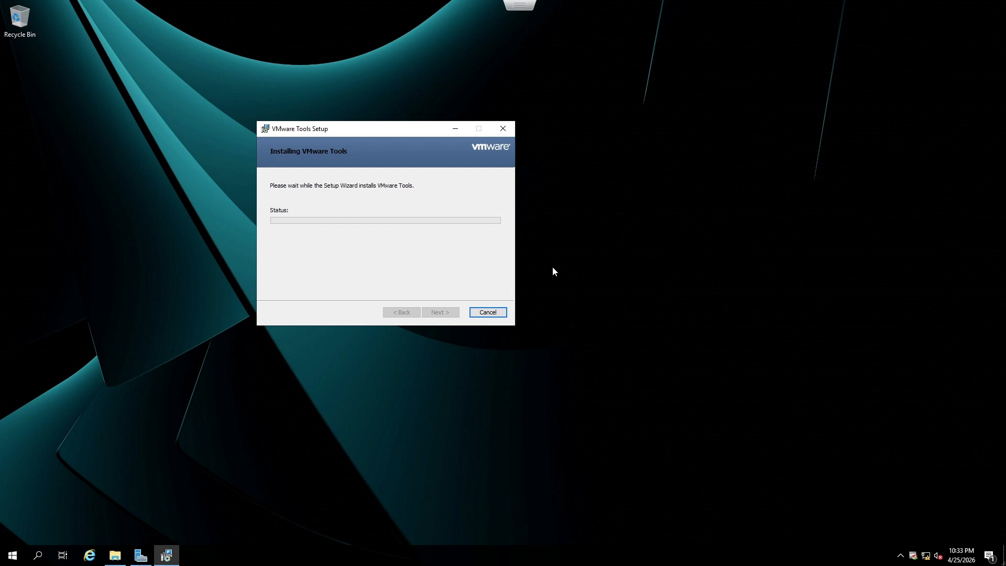
# - Exit the full-screen console and finish the VMware Tools Setup wizard, declining the immediate system restart
pyautogui.moveTo(518, 8)
pyautogui.click(503, 36)
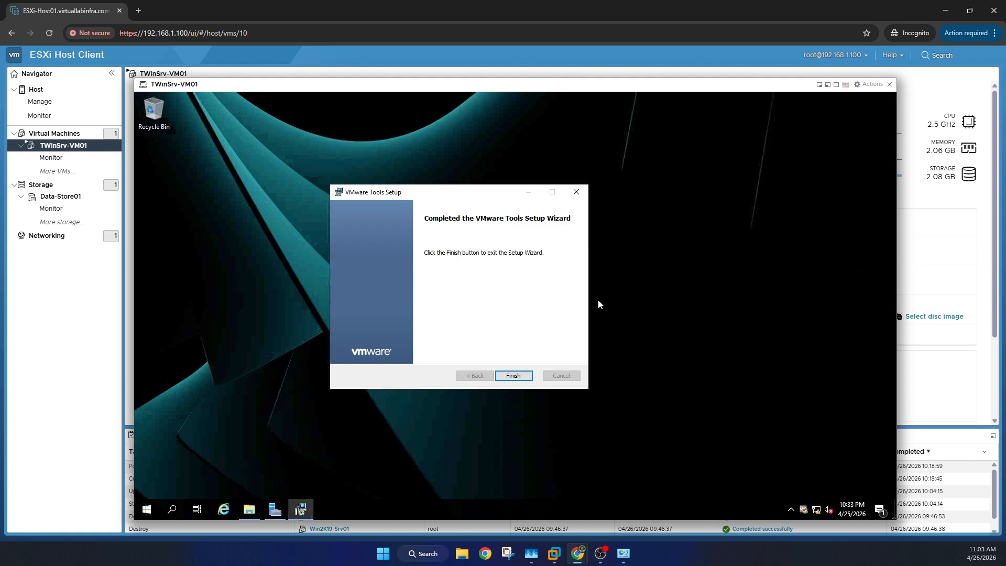
pyautogui.click(513, 375)
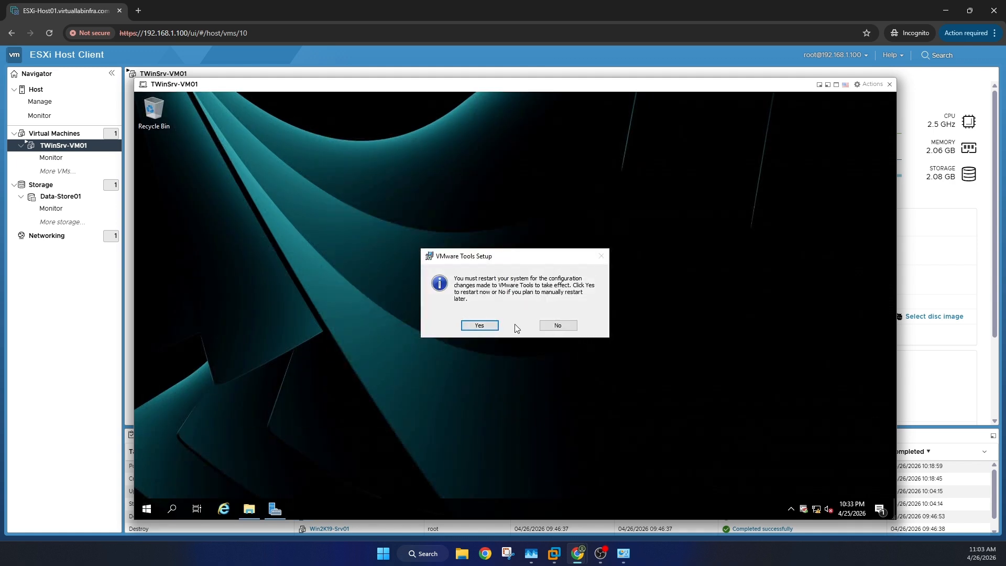
pyautogui.click(571, 326)
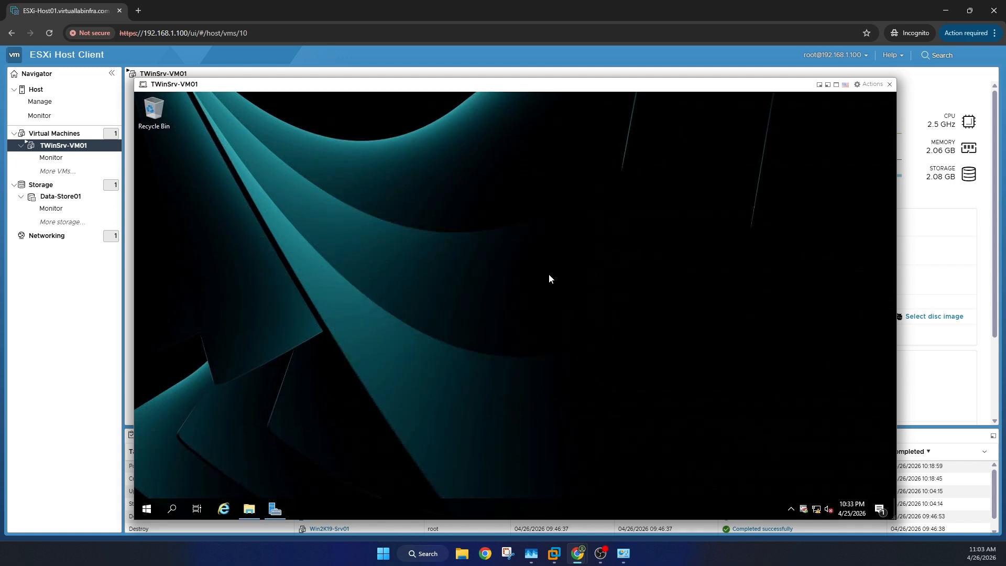